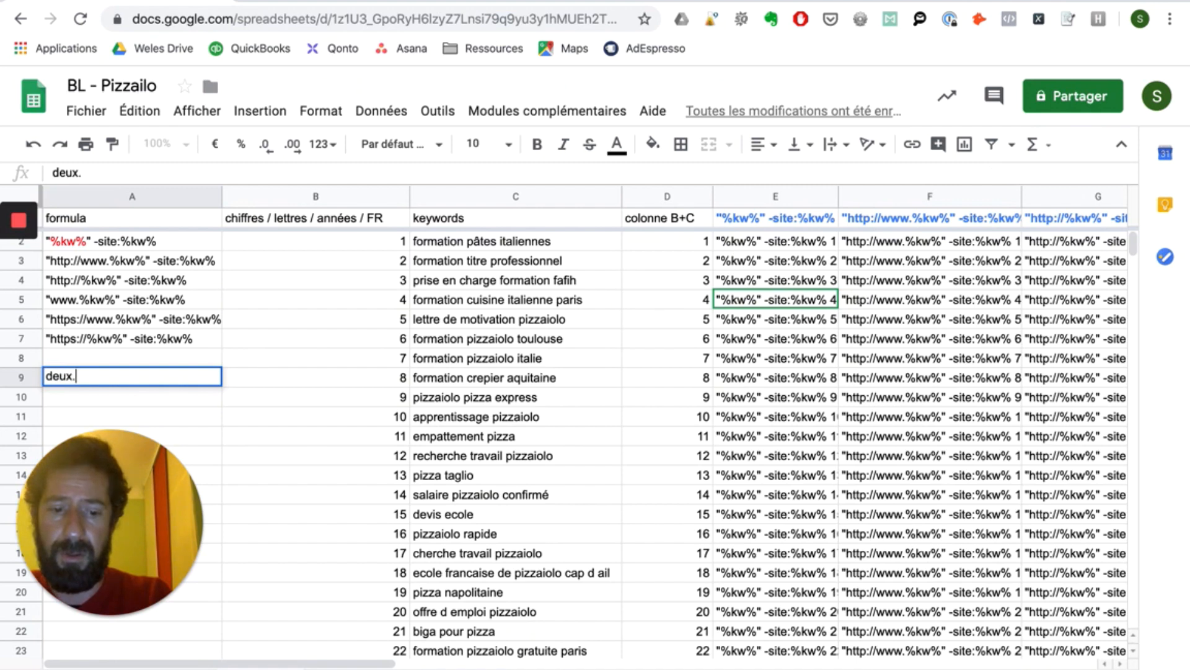
Step: Enter deux.io in cell A9 and review the query templates in A2:A7 of the formula column
key(Return)
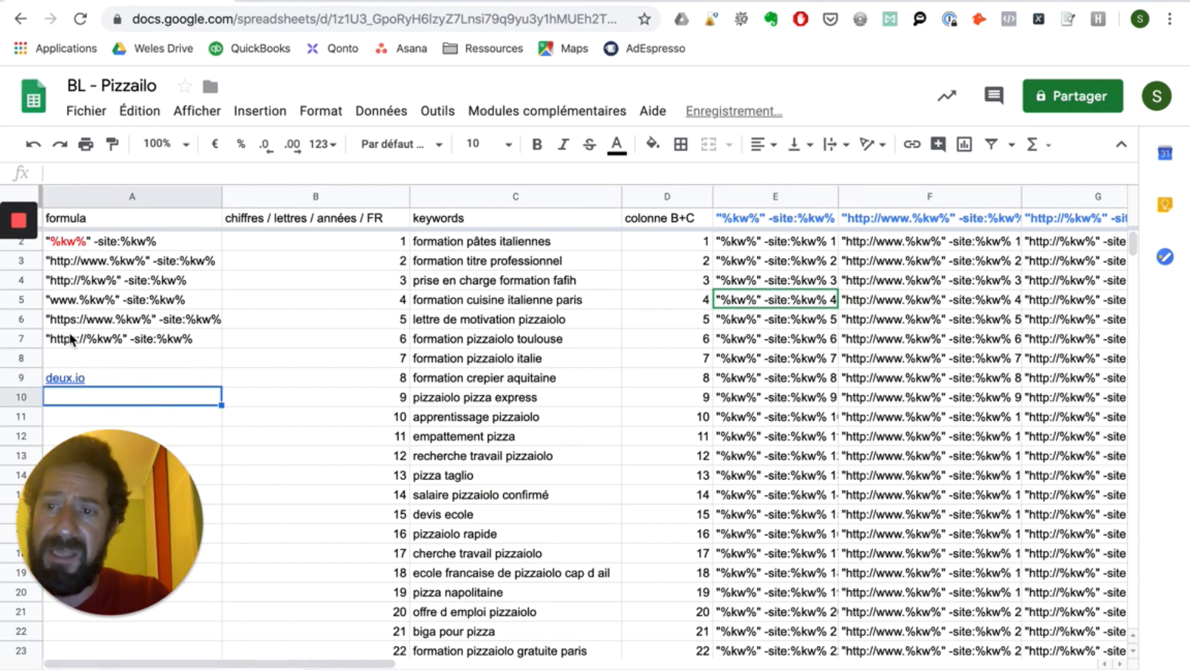
drag(113, 251, 117, 340)
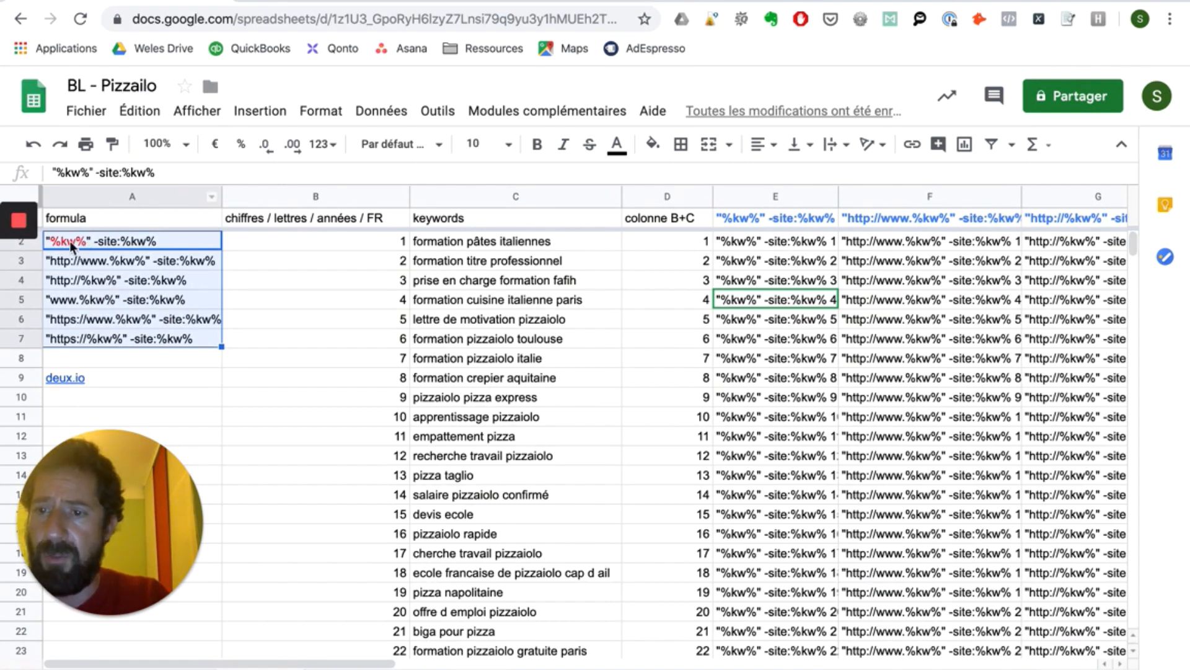
click(166, 377)
click(254, 280)
Step: Examine the "chiffres / lettres / années / FR" column, from the numbers through the years to the French words
click(317, 197)
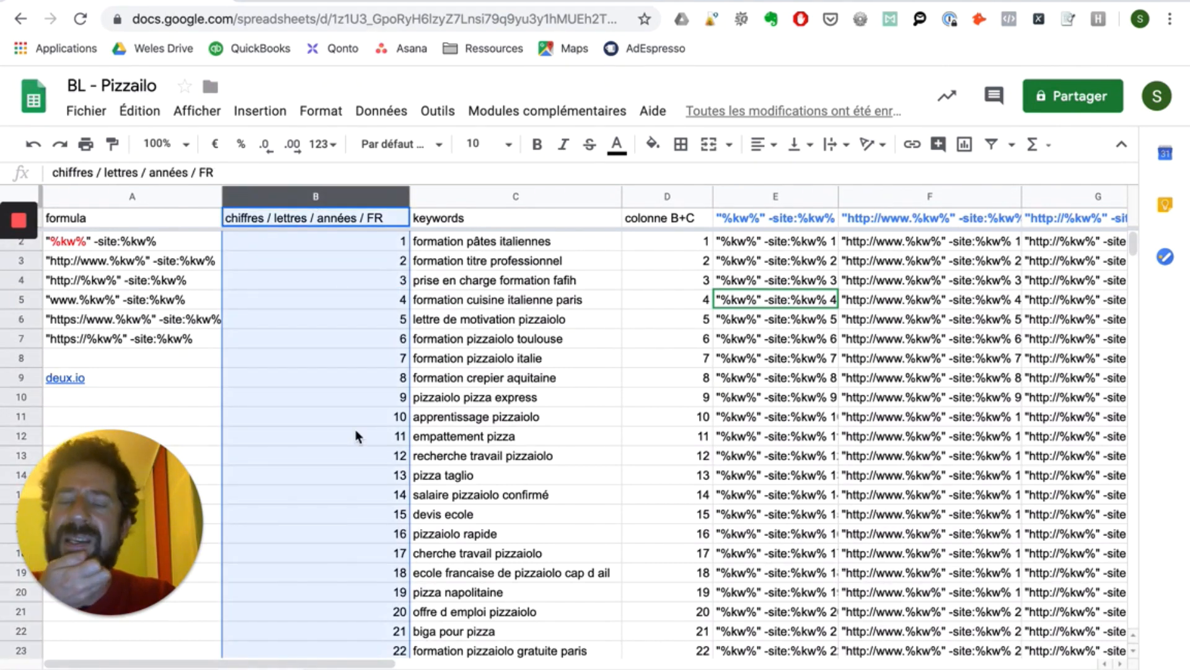
click(362, 358)
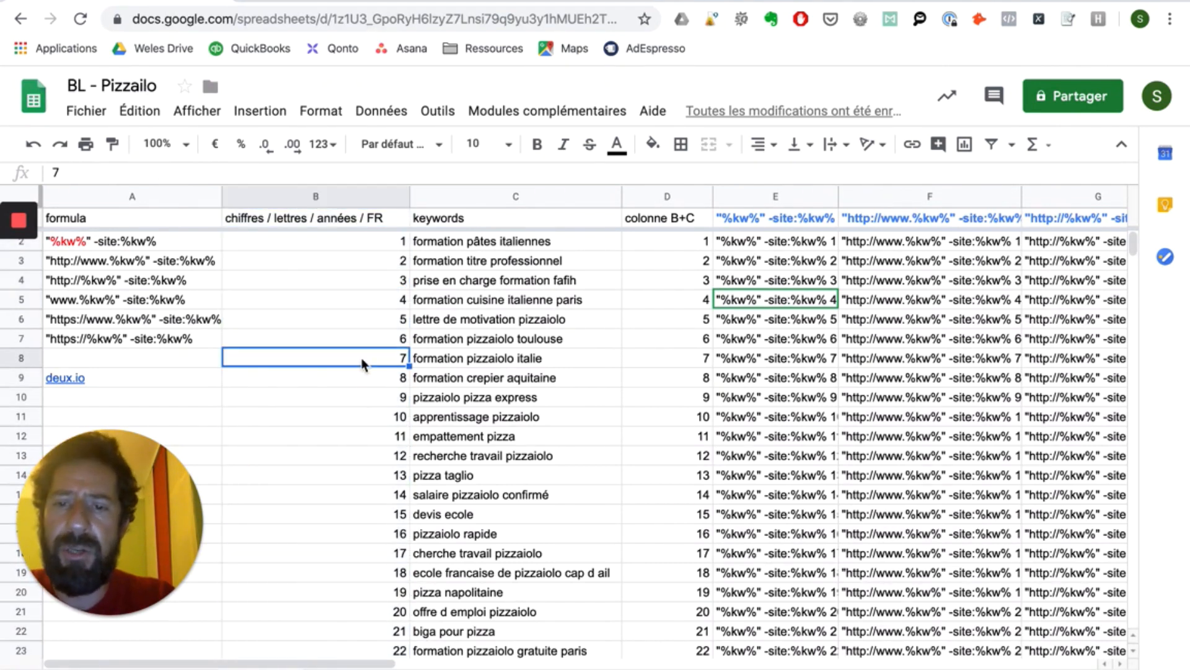
scroll(364, 452, down, 2)
click(399, 279)
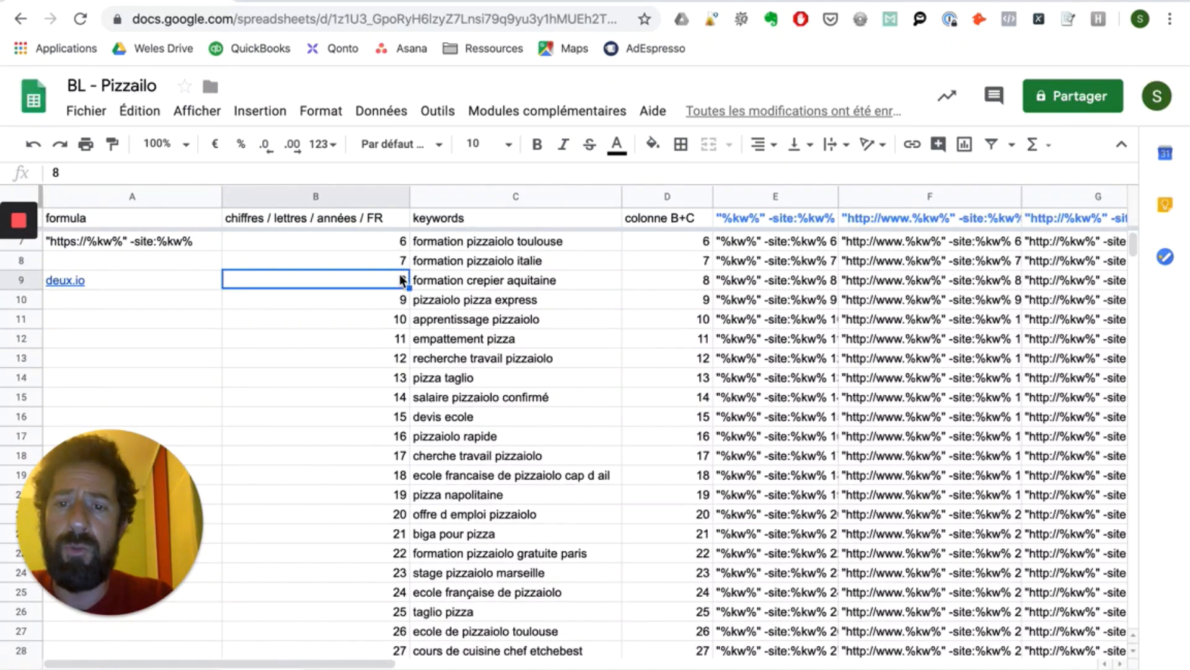
scroll(383, 402, down, 2)
scroll(383, 402, down, 20)
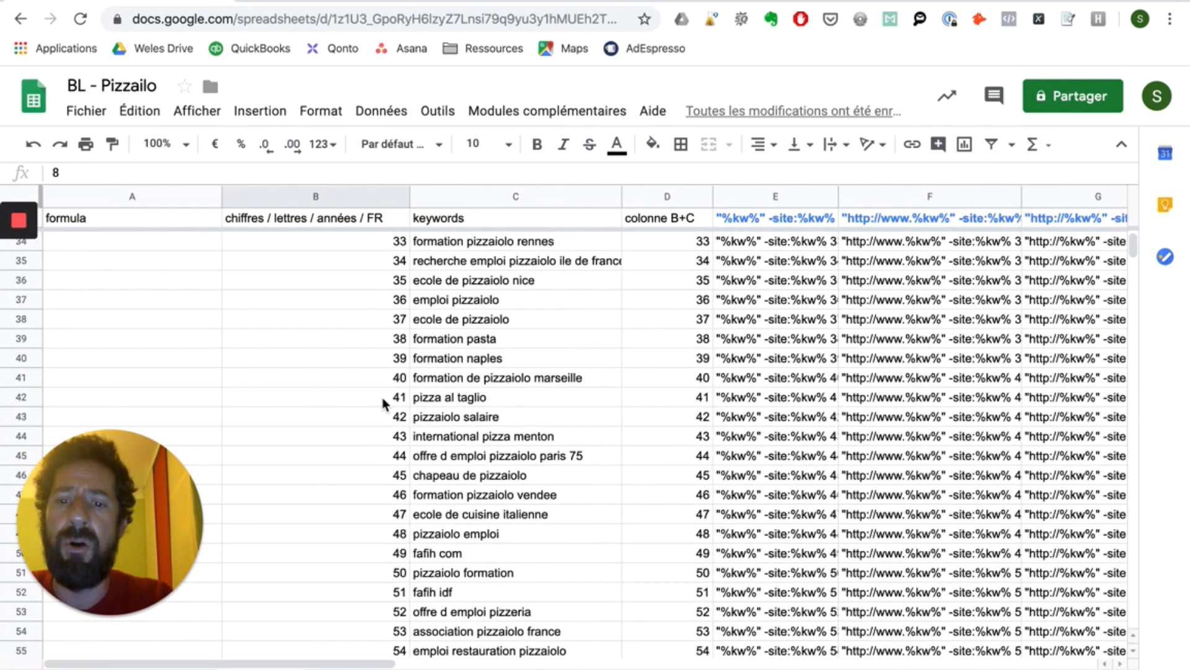
scroll(383, 402, down, 8)
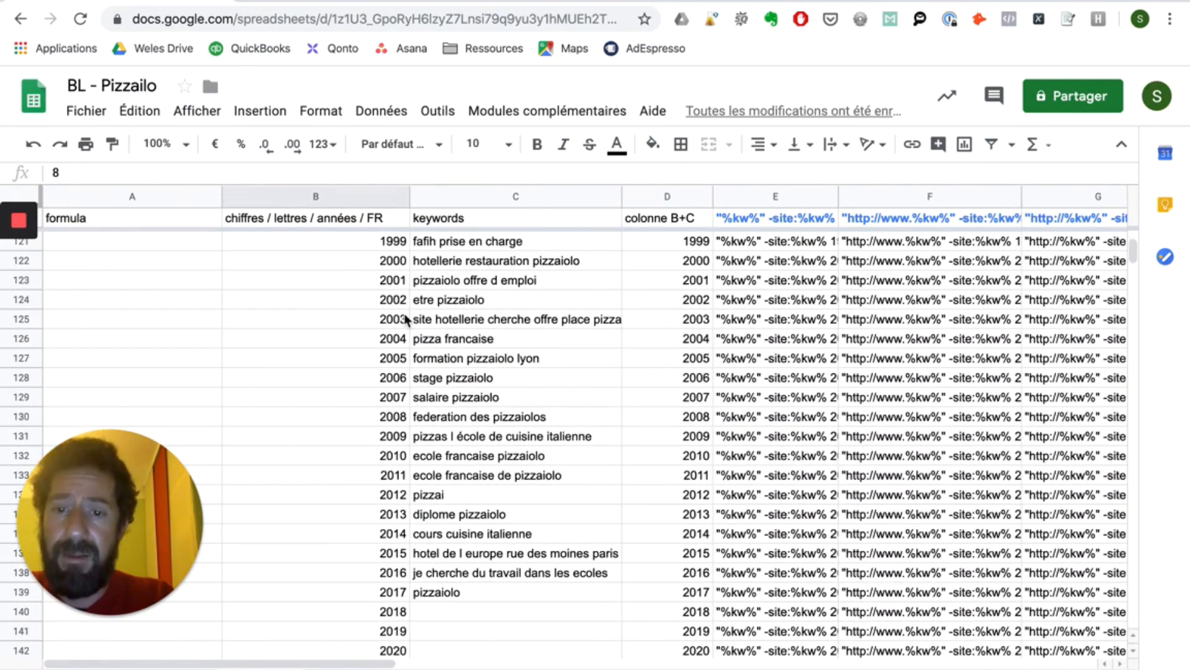
drag(385, 434, 384, 612)
scroll(331, 531, down, 2)
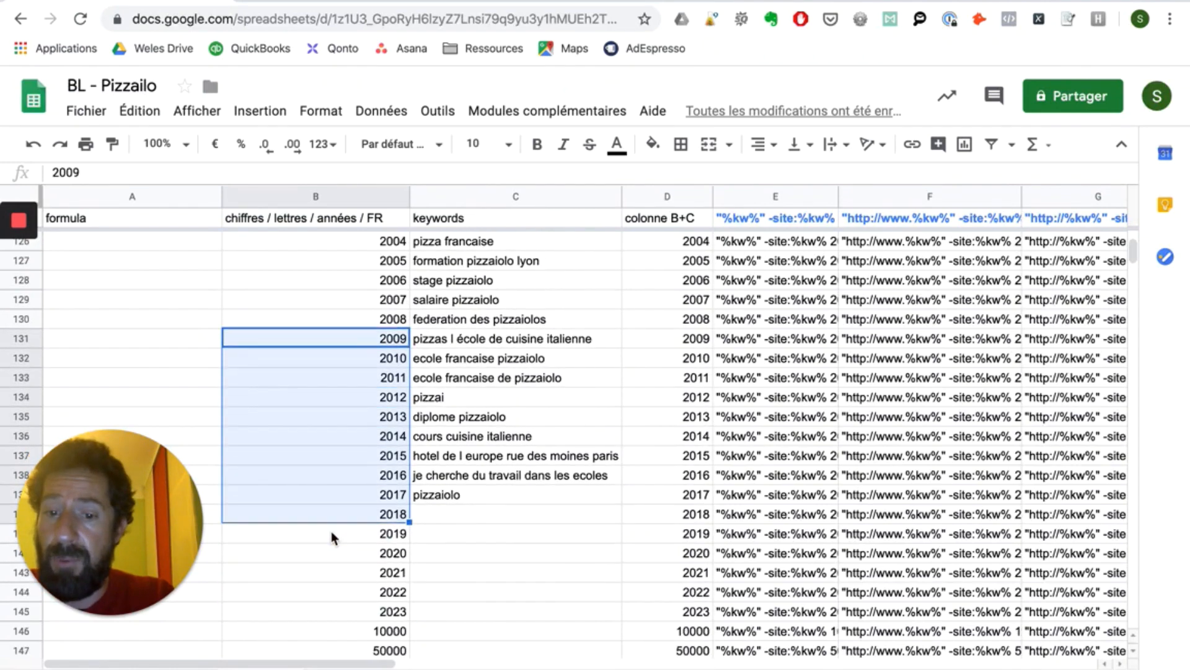
click(336, 534)
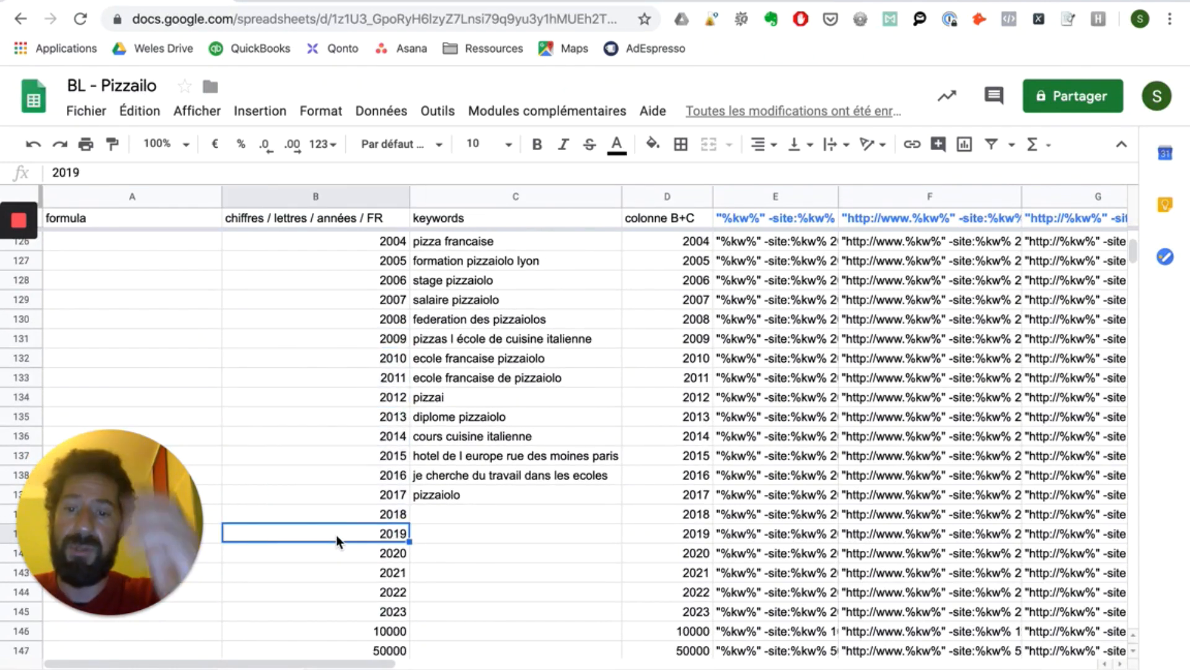
scroll(356, 384, down, 3)
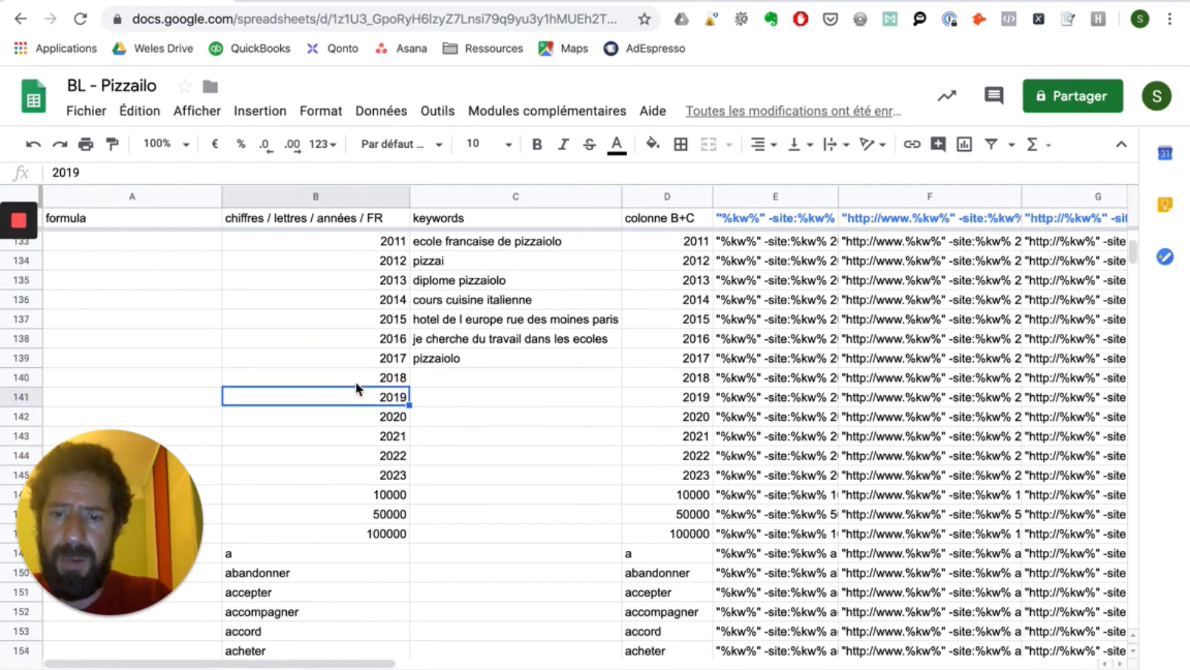
scroll(335, 471, down, 2)
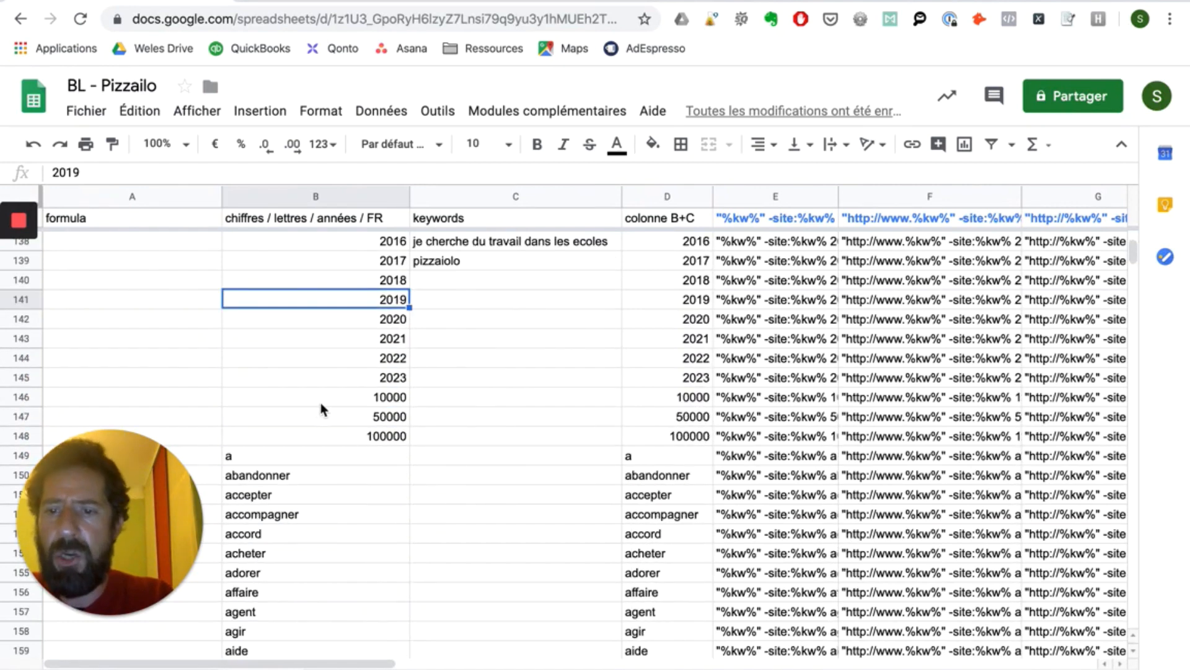
drag(277, 457, 281, 597)
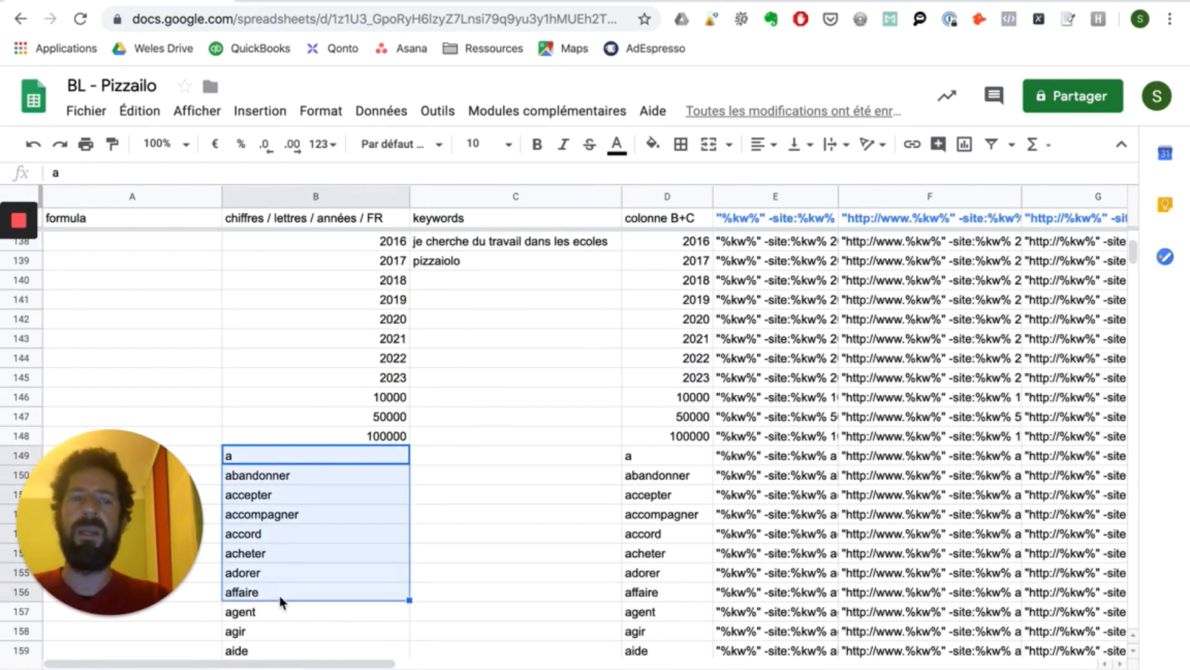
click(300, 402)
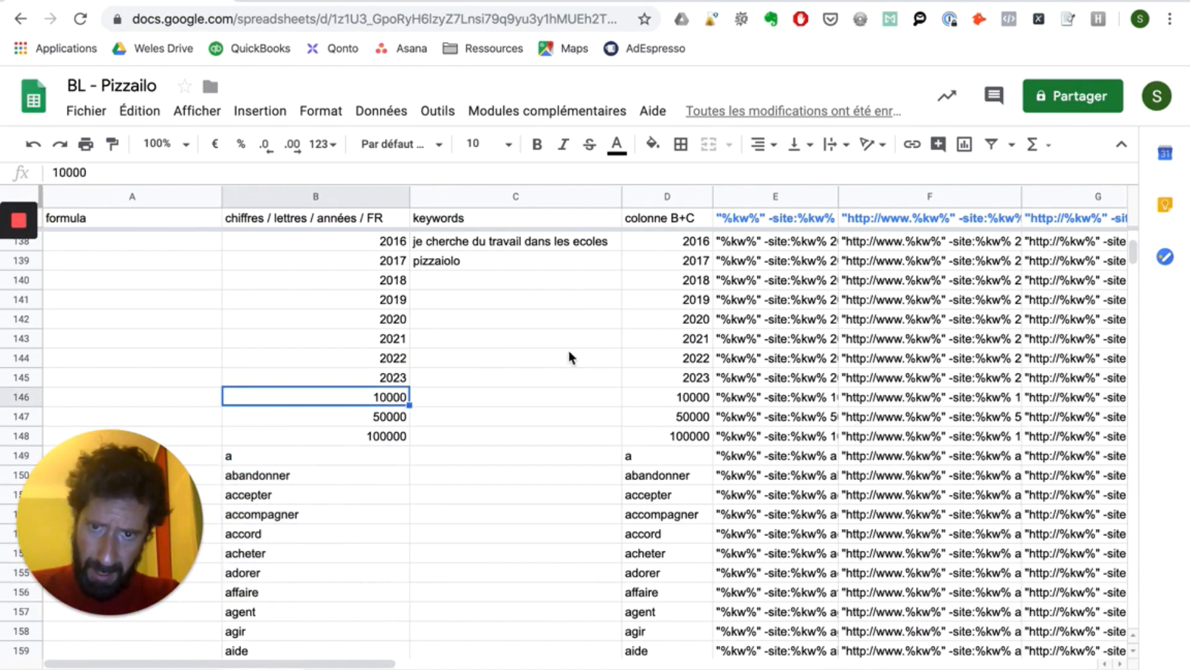
Step: Examine the search phrases in the keywords column alongside the adjacent number column
click(609, 325)
scroll(527, 307, up, 20)
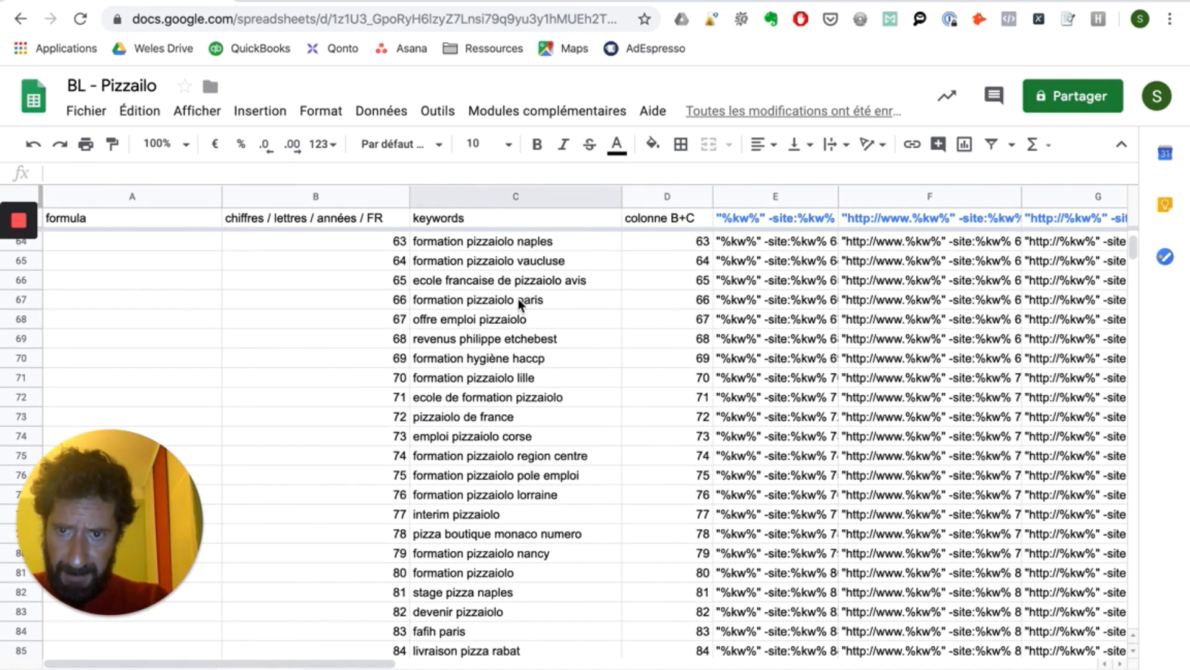
click(374, 258)
click(338, 196)
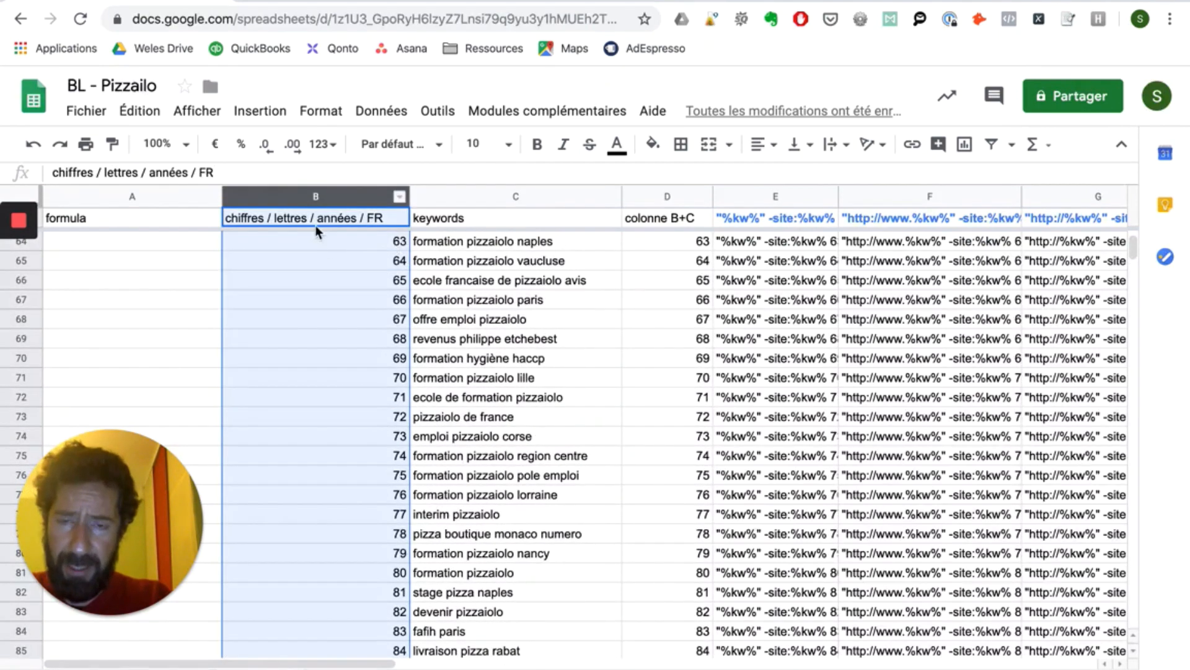
click(524, 366)
drag(486, 278, 500, 456)
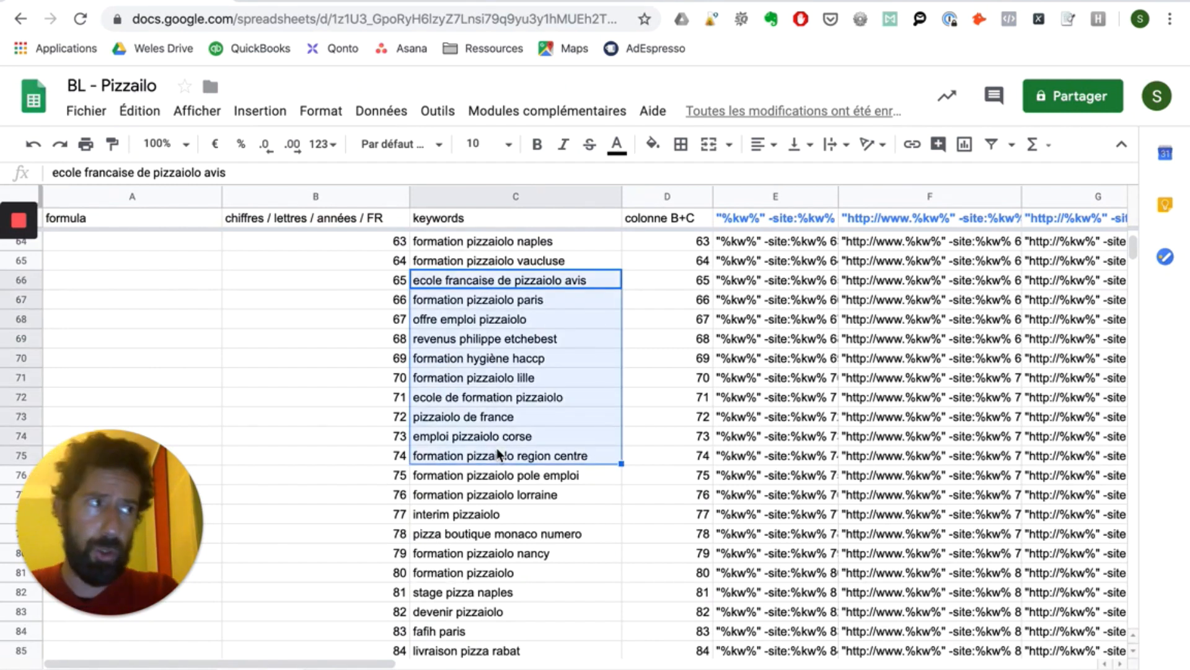
click(486, 416)
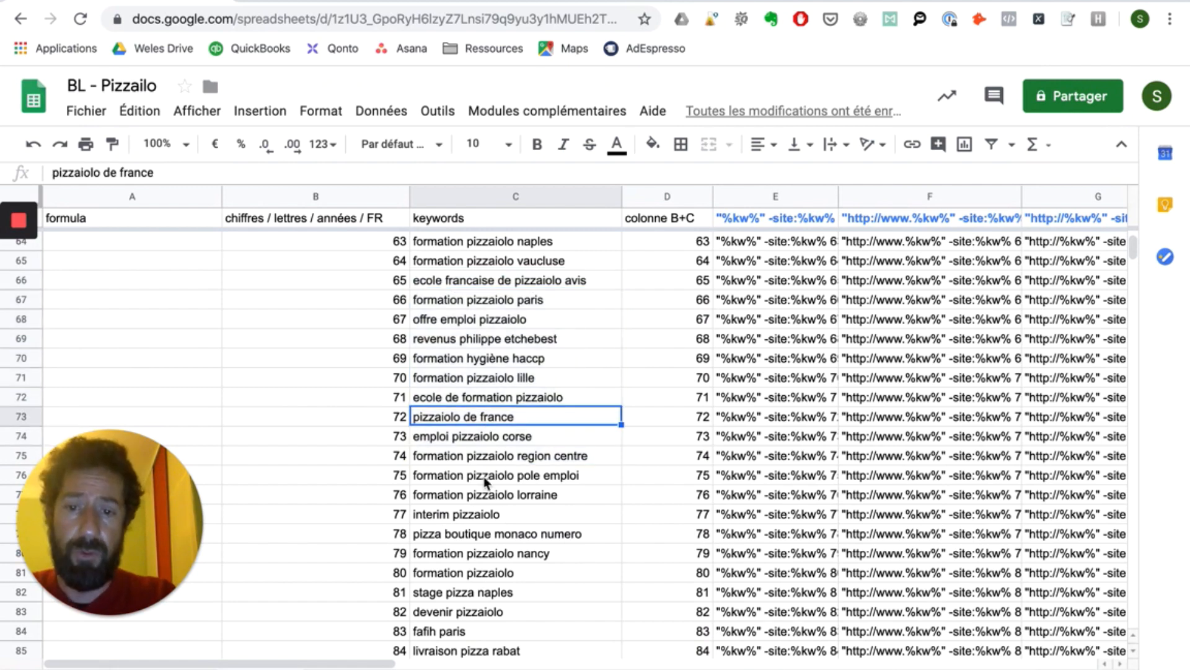
click(483, 475)
drag(518, 240, 538, 434)
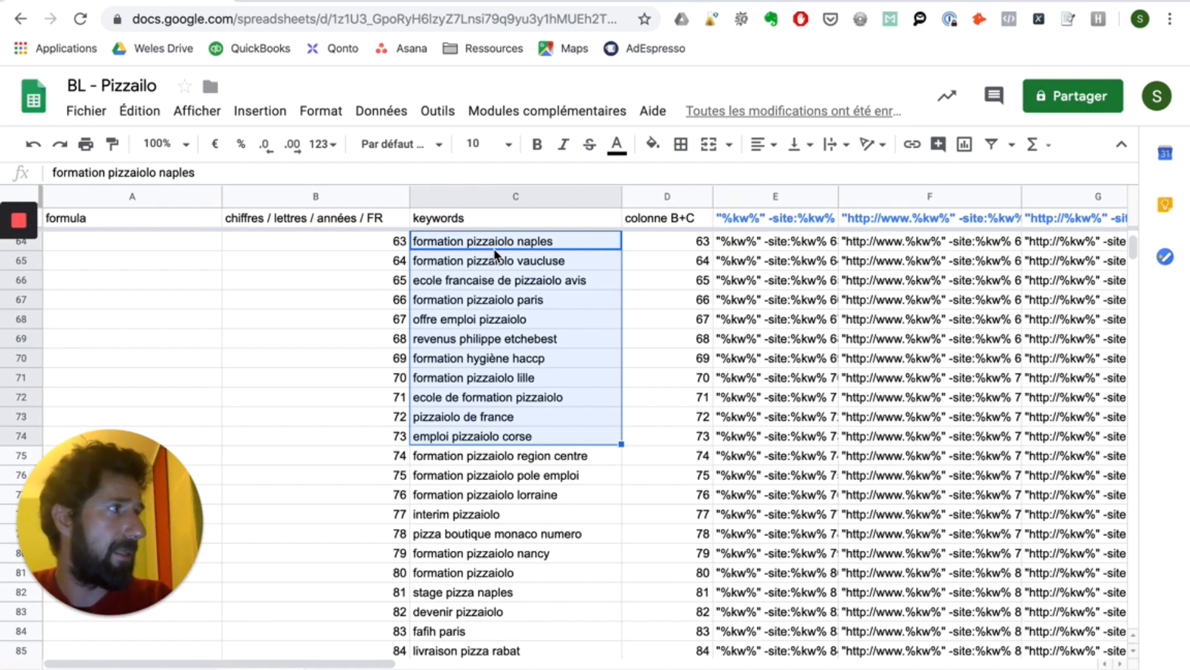
click(527, 384)
click(564, 443)
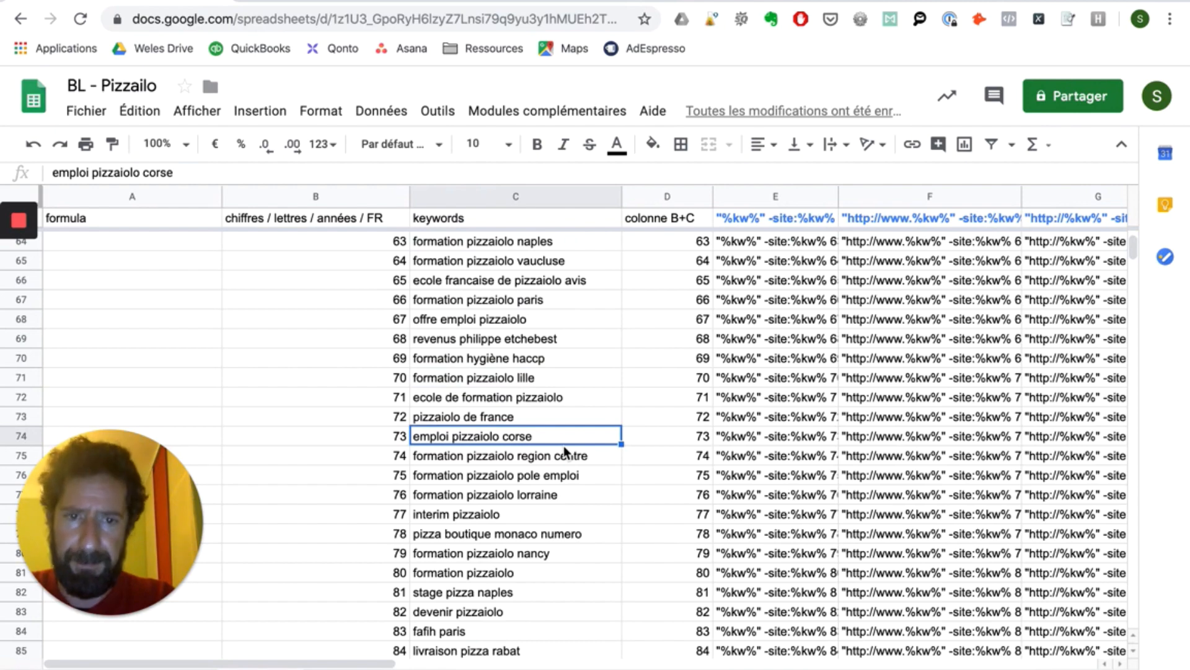
scroll(565, 449, down, 2)
scroll(563, 445, down, 2)
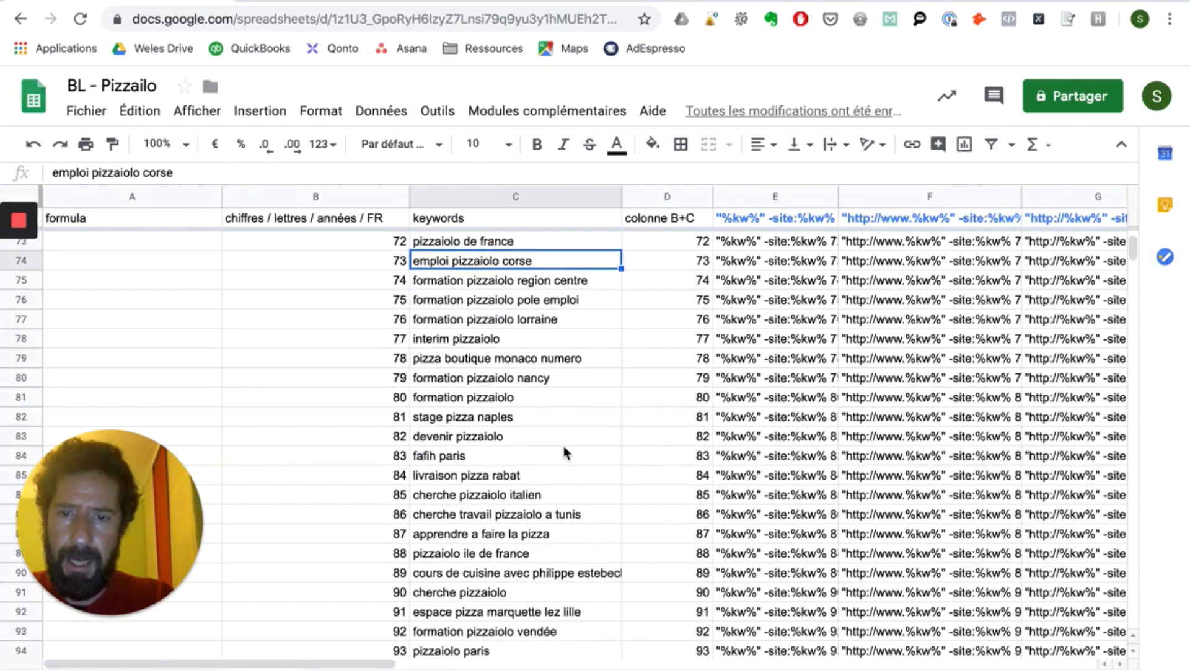
scroll(563, 445, up, 20)
scroll(564, 445, up, 2)
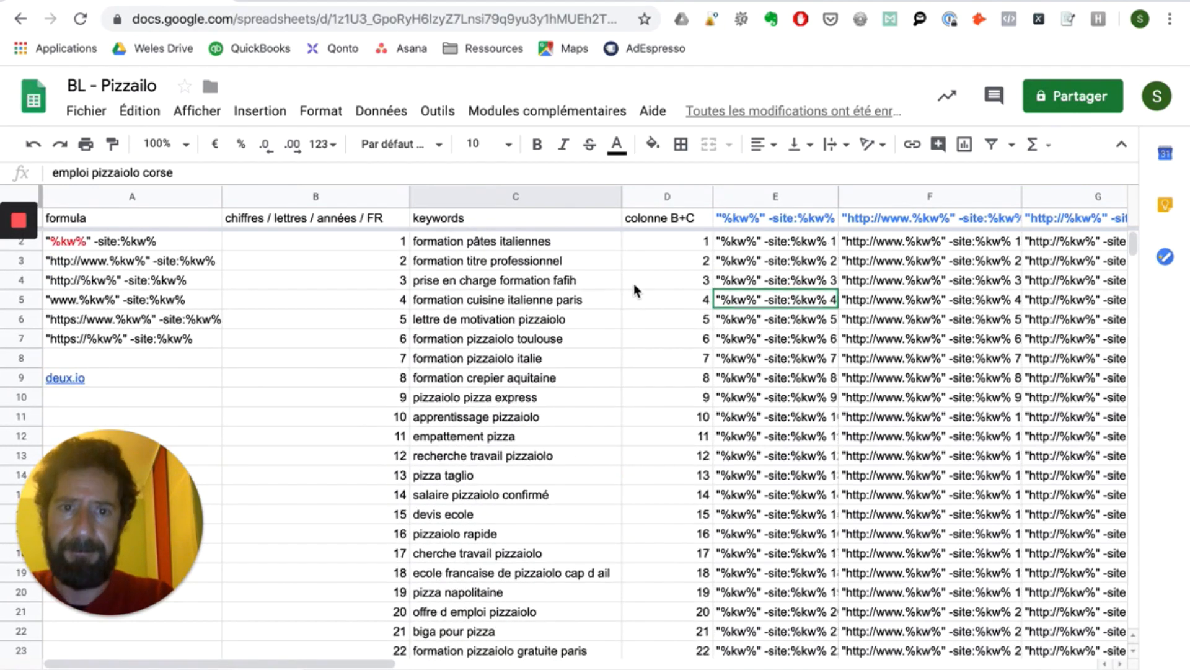
Step: Compare the formula, number and keyword columns with the generated queries in columns E to J and the Concaten and valeur columns
scroll(456, 451, right, 3)
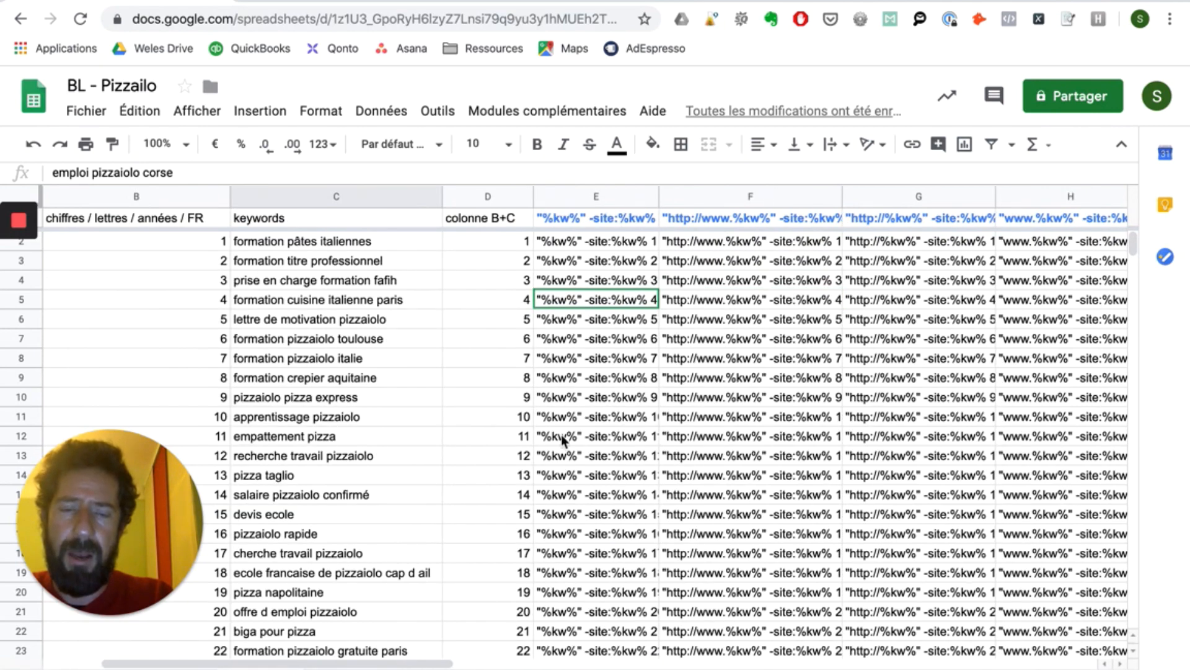
scroll(295, 436, left, 3)
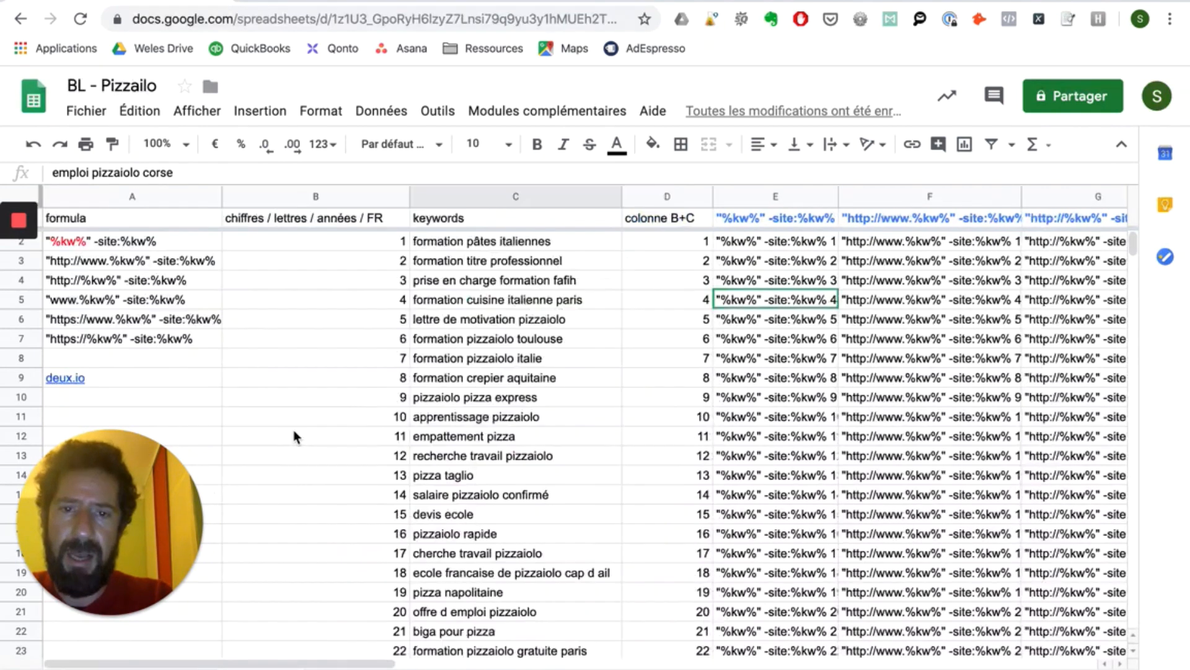
click(169, 245)
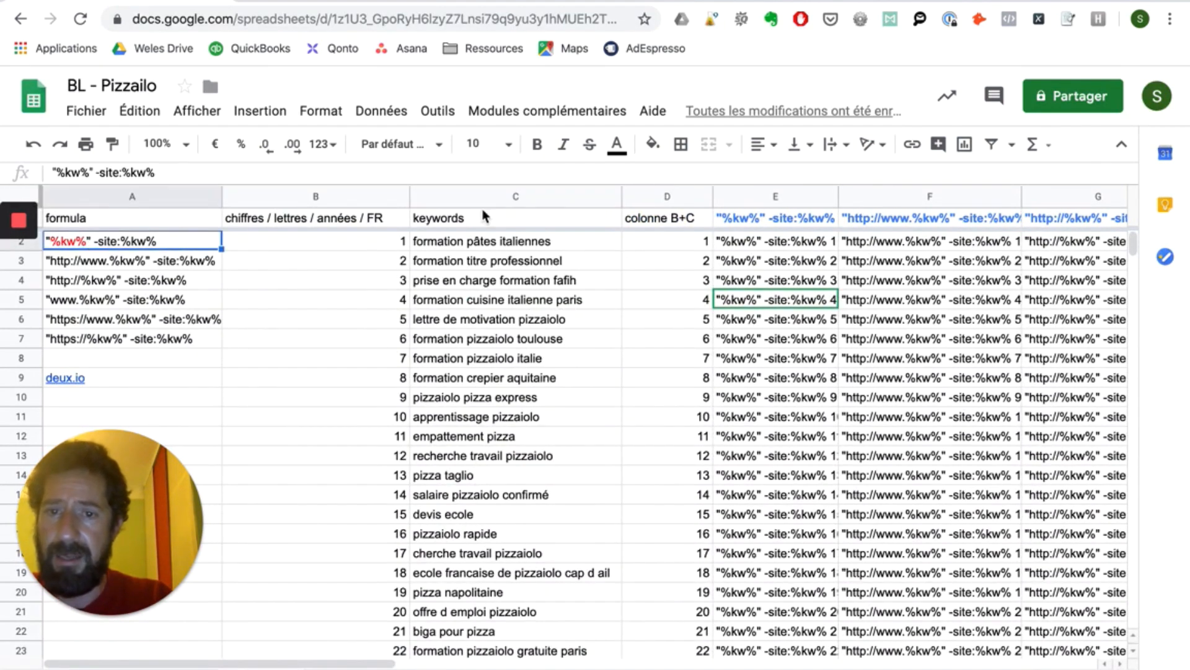
click(521, 261)
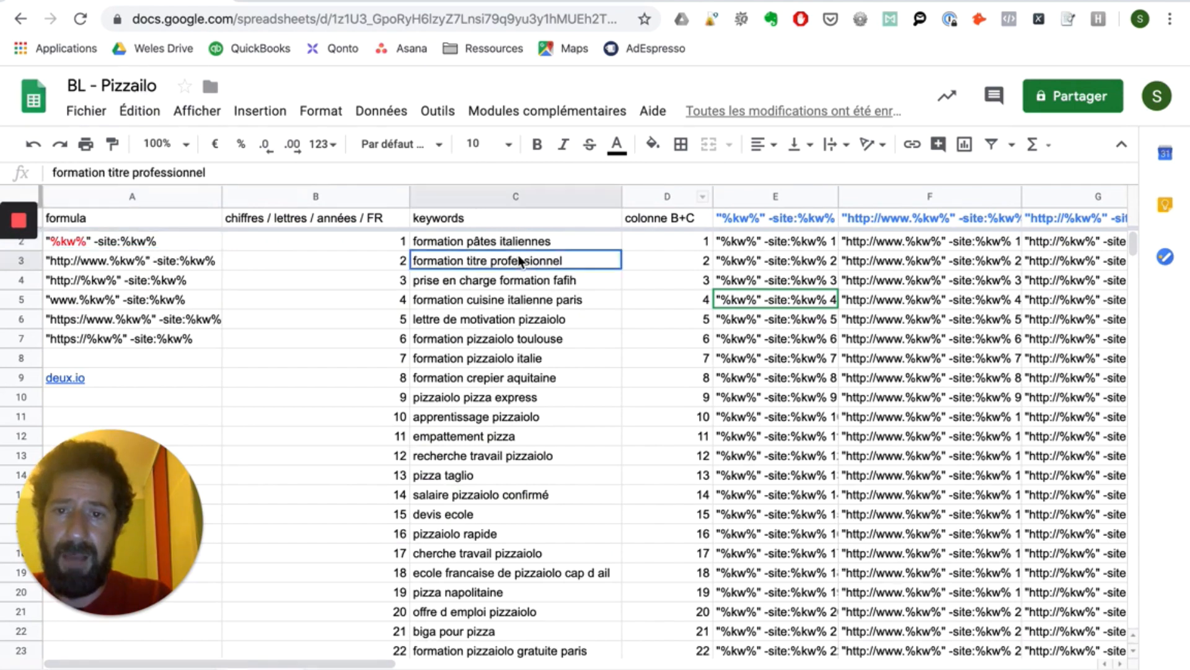
click(330, 282)
click(166, 261)
click(332, 315)
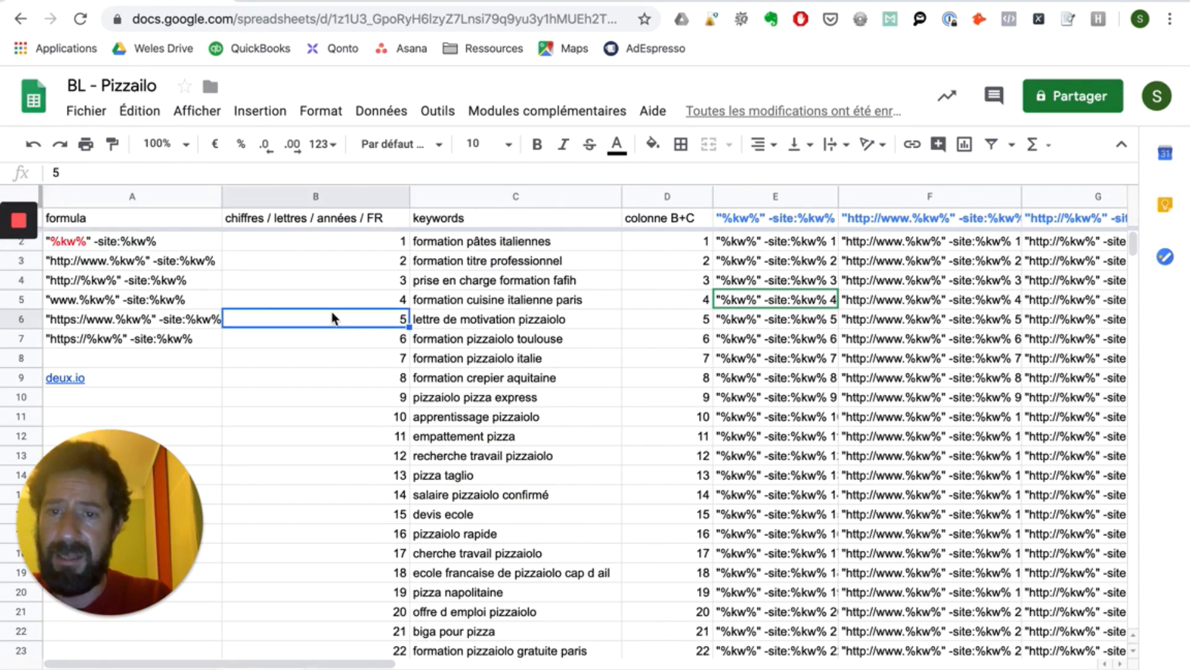
click(503, 345)
scroll(791, 417, right, 10)
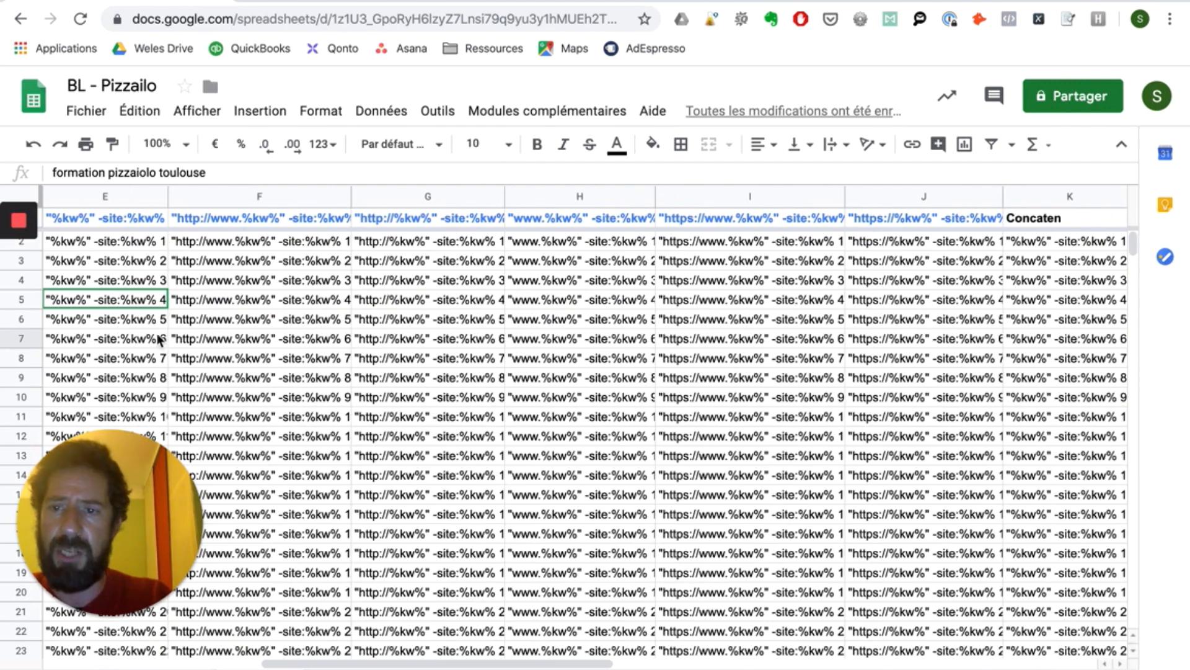
scroll(638, 394, right, 5)
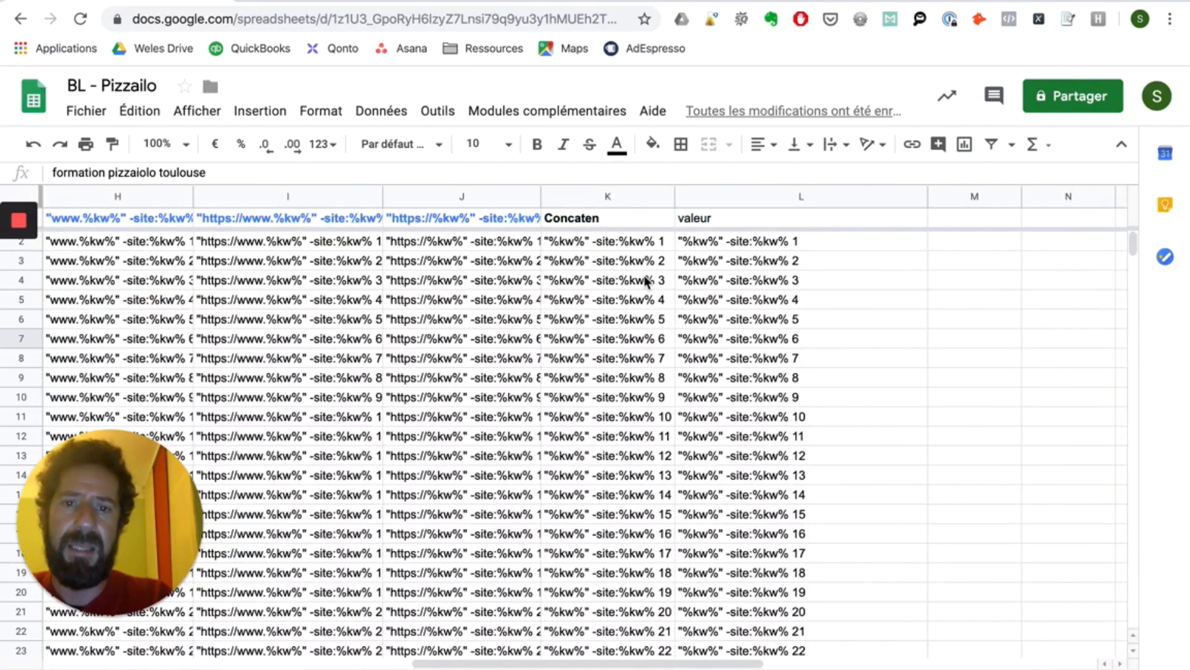
click(773, 199)
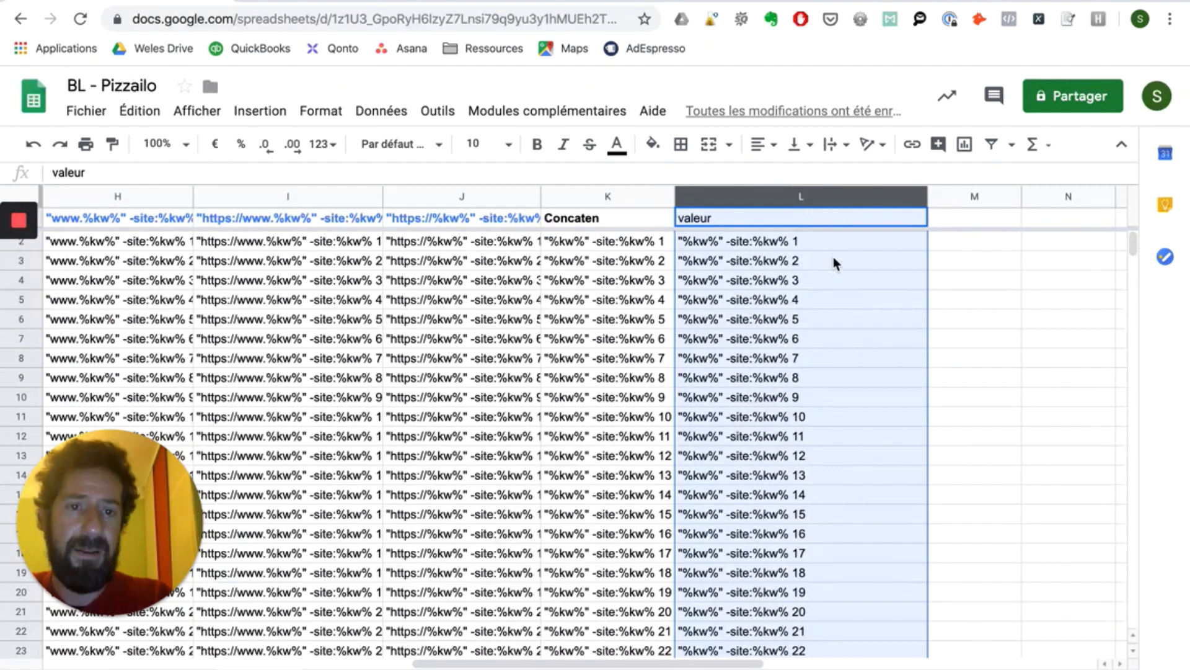
click(851, 243)
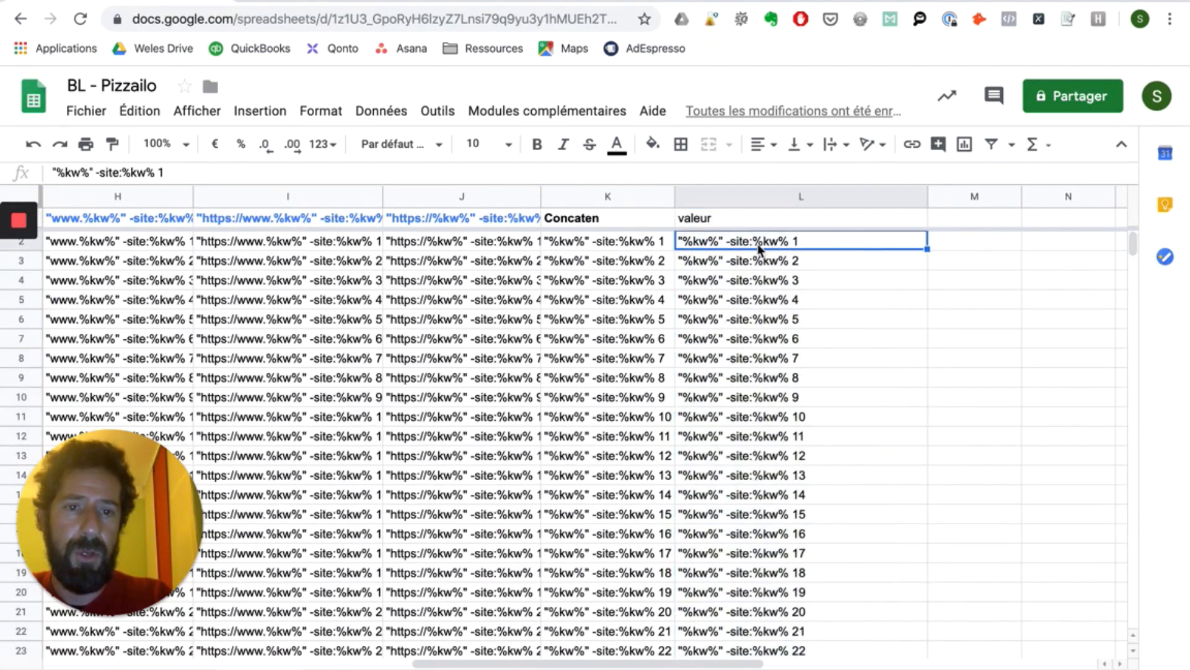
Step: Enter 100 in cell M2 beside the first valeur query, and review the whole valeur column
click(962, 243)
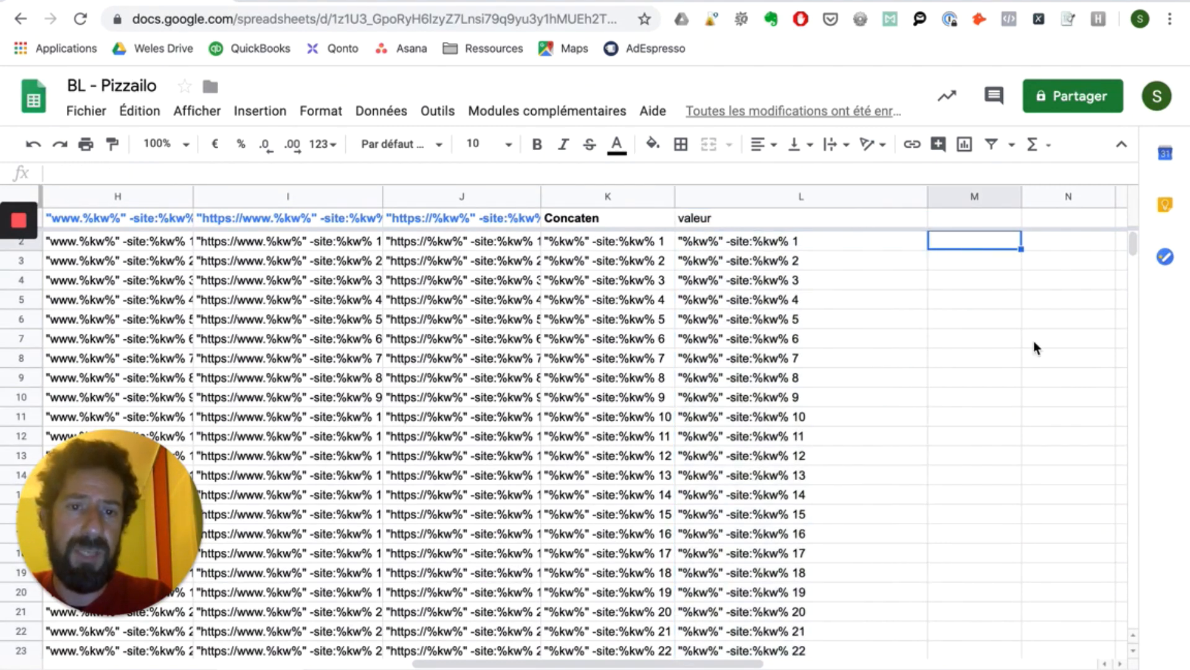
text(100)
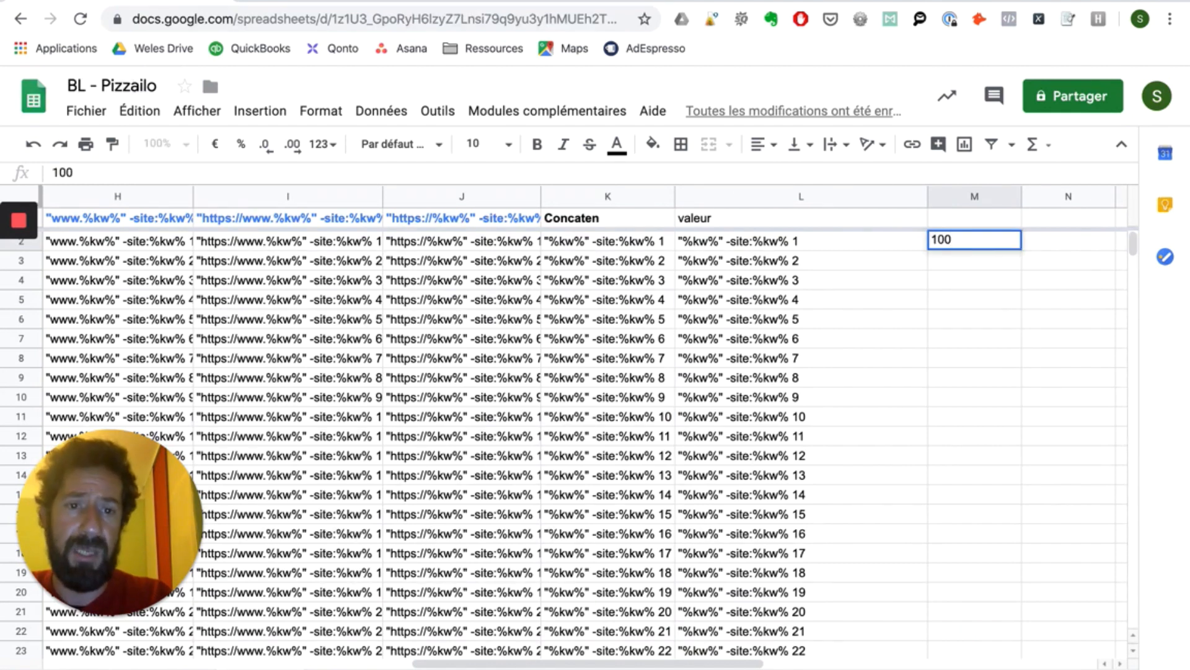
key(Return)
click(974, 240)
key(Left)
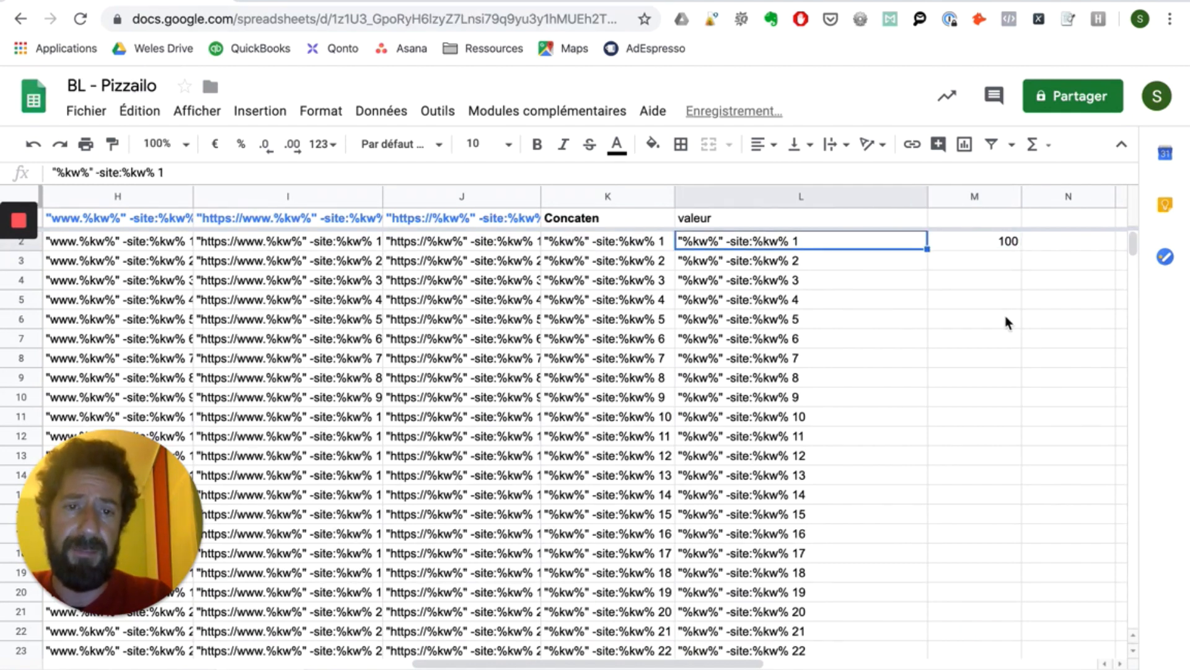
click(856, 201)
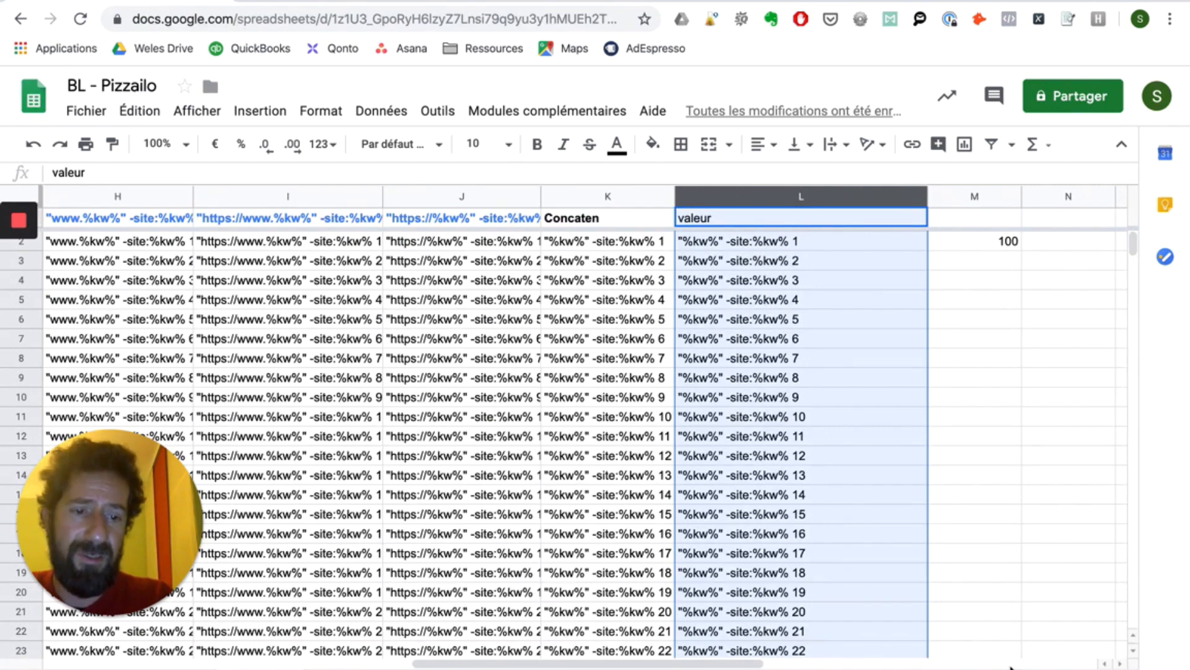
click(801, 397)
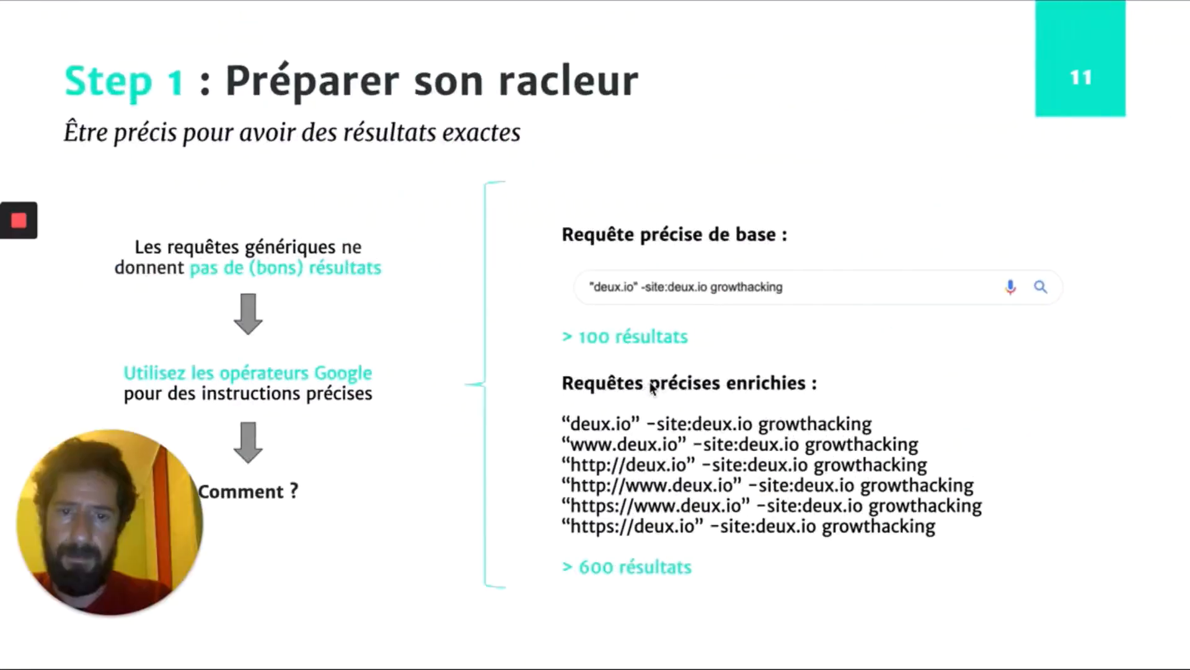
Step: Switch to ScrapeBox and enter deux.io as the only harvester keyword
click(738, 468)
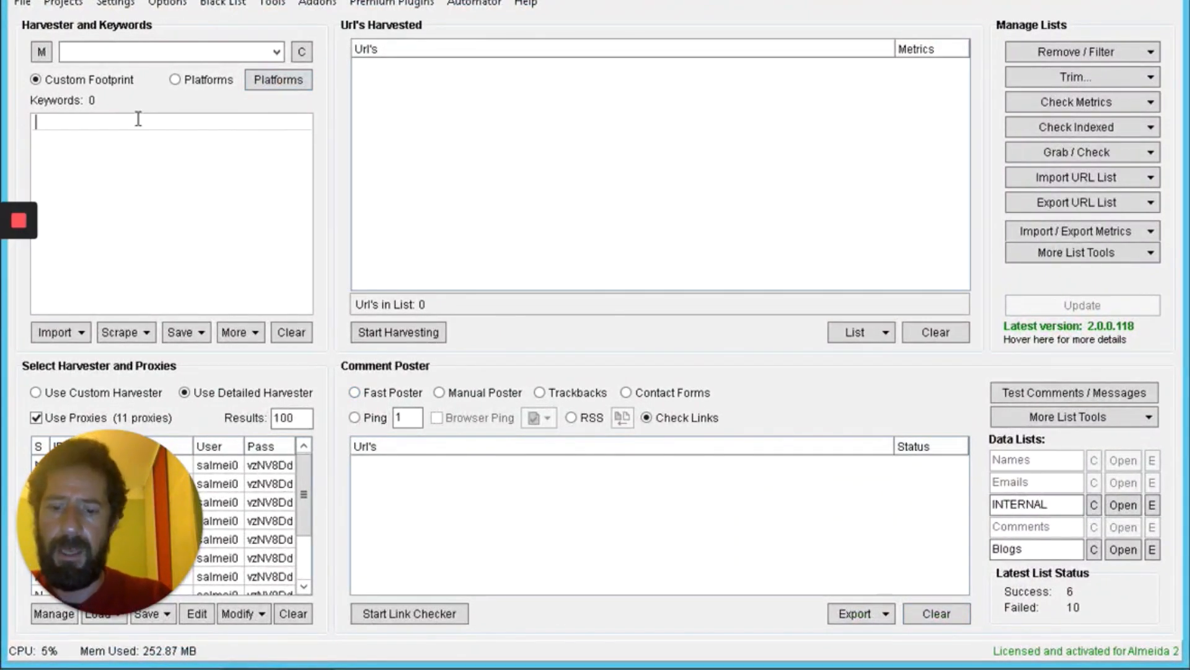
text(deux.io)
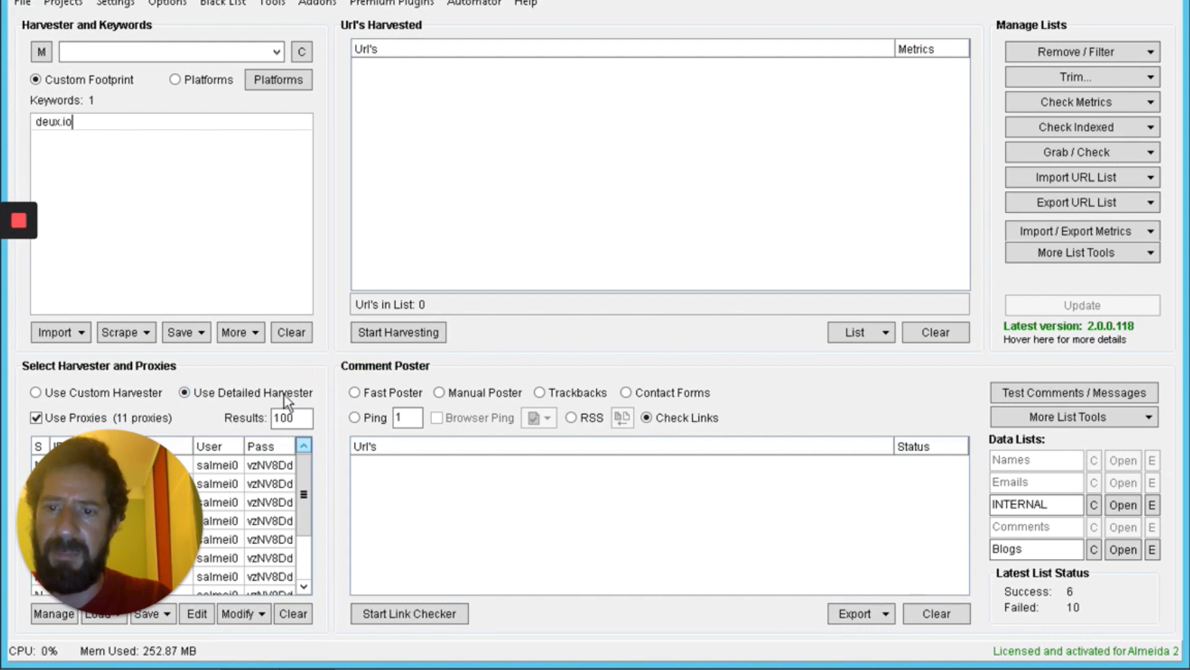
click(303, 417)
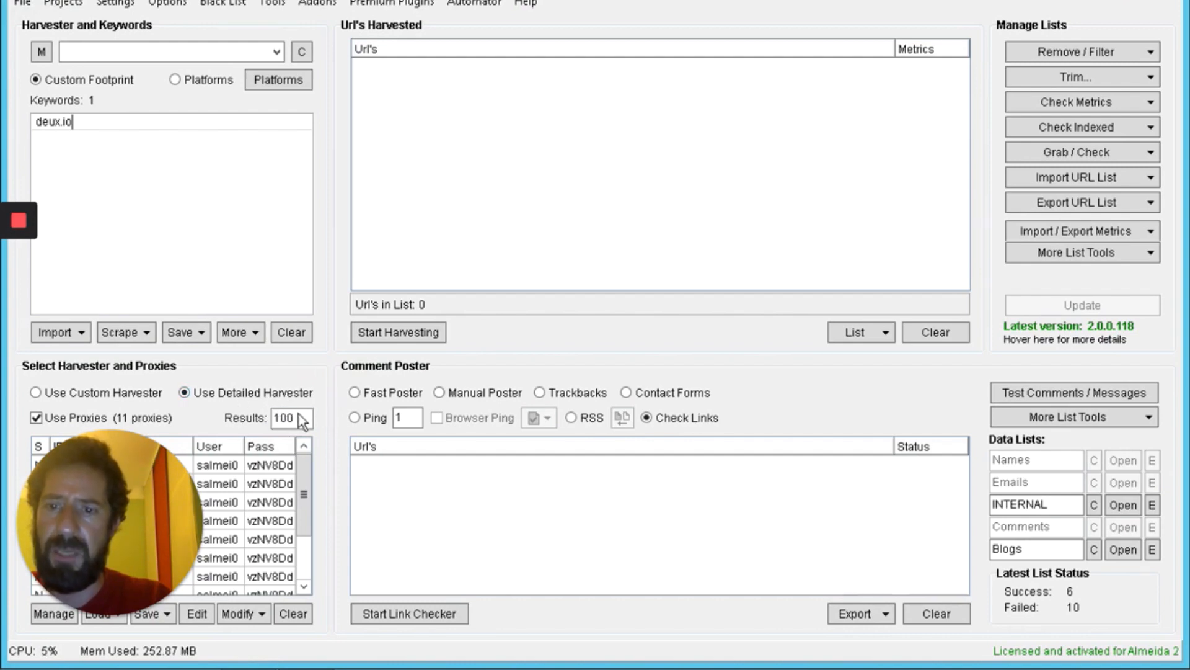
Step: Merge the deux.io keyword with the "Backlinks Scraping Merge Full" text file from the Ressources_Scrapebox folder inside _SERVER_WINDOW
click(41, 51)
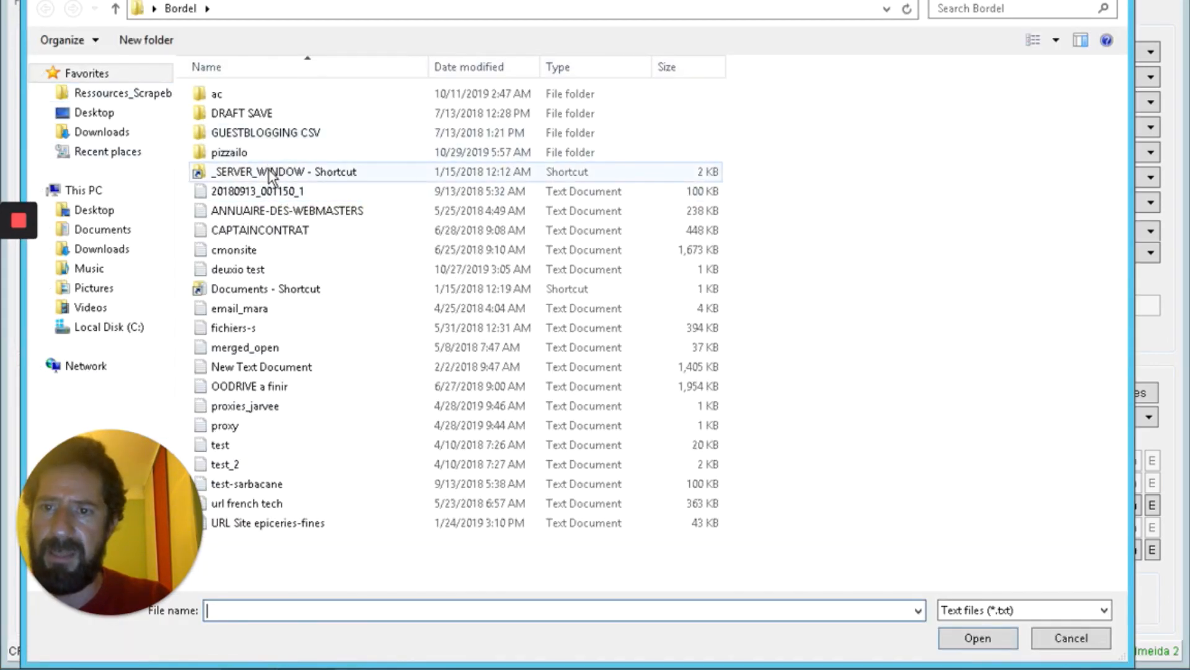
double_click(271, 173)
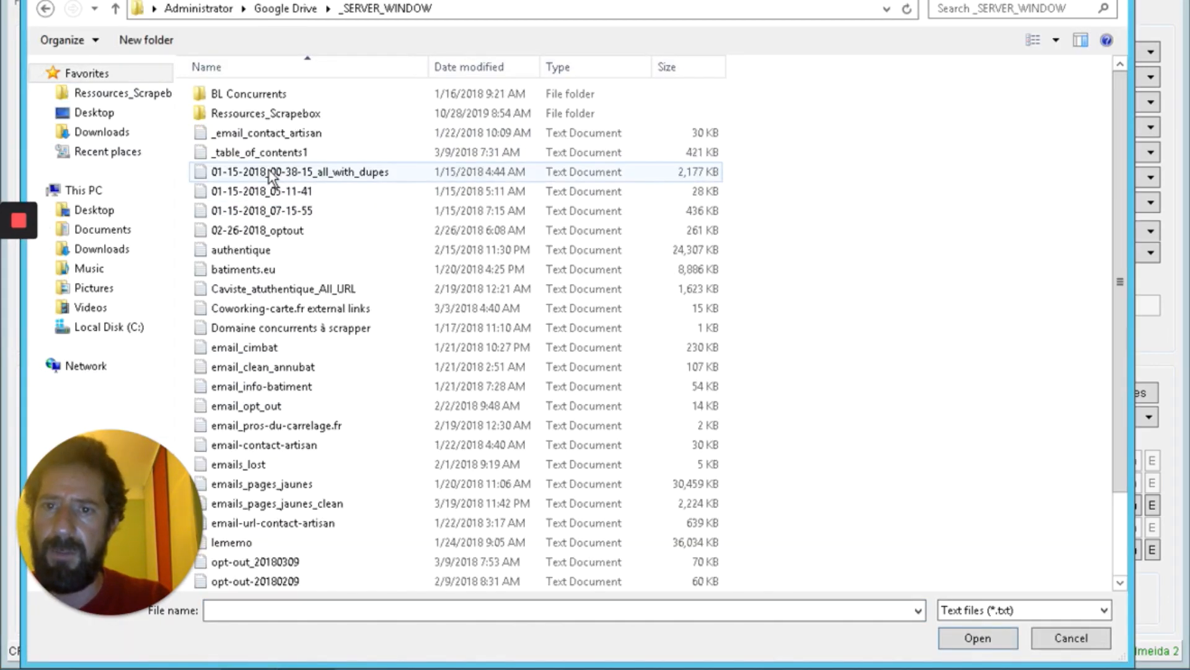
double_click(251, 111)
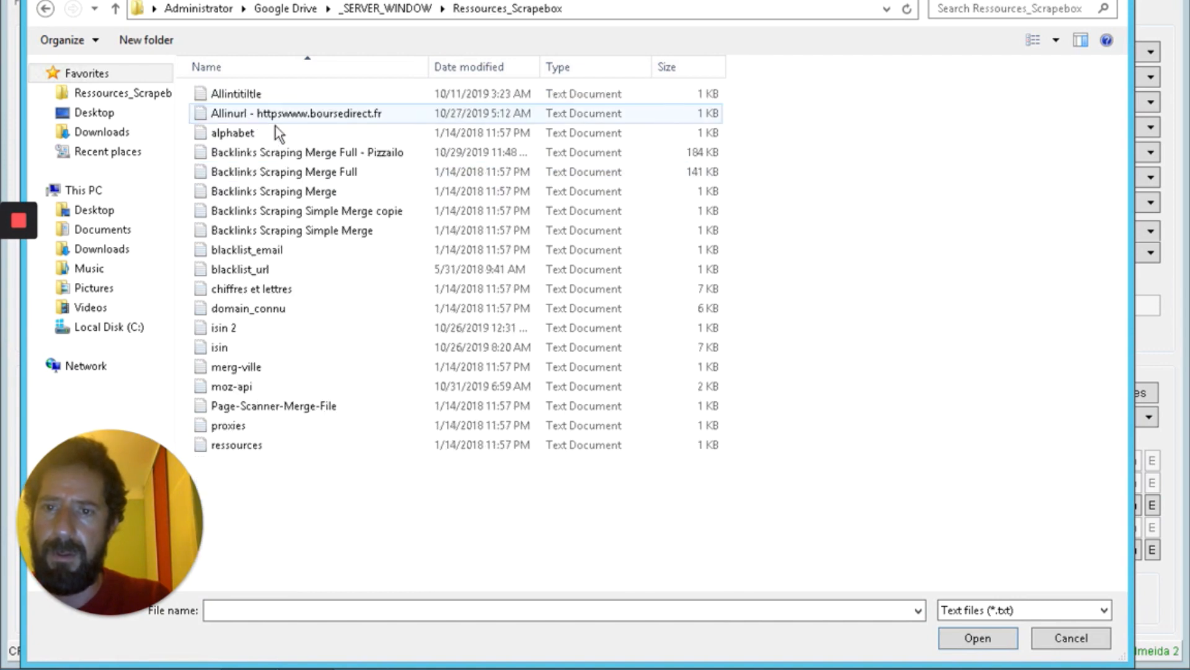
click(319, 173)
double_click(309, 176)
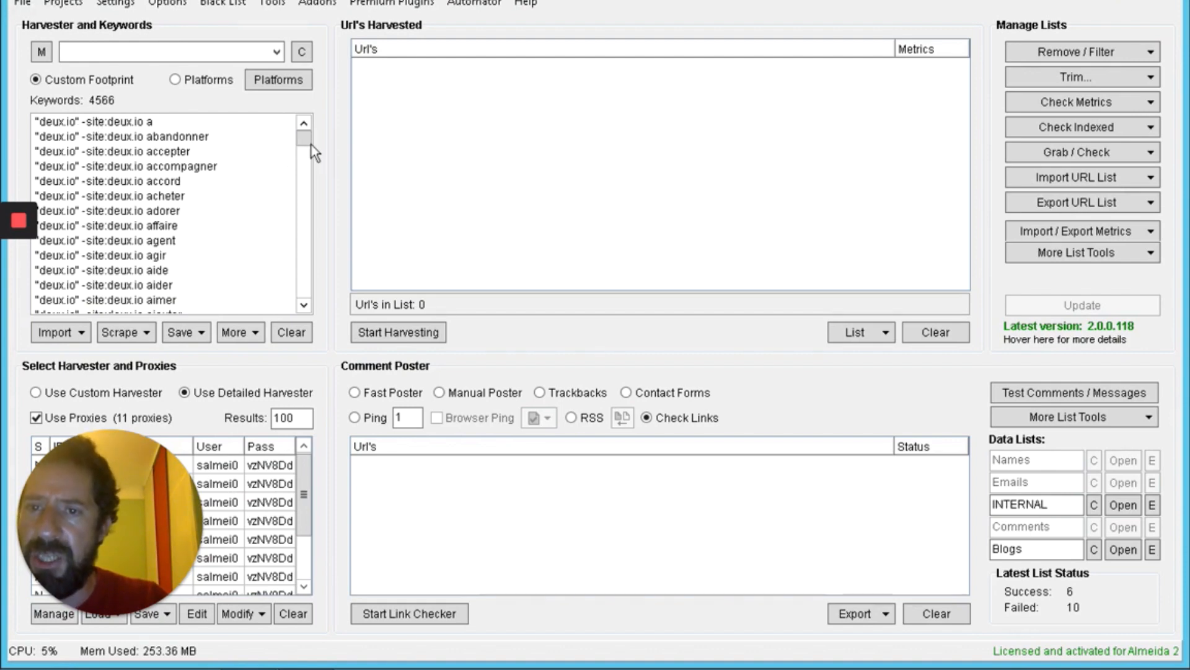
Step: Look through the merged queries for each deux.io URL variant, and raise the harvester's results limit by appending zeros to 100
drag(307, 137, 310, 175)
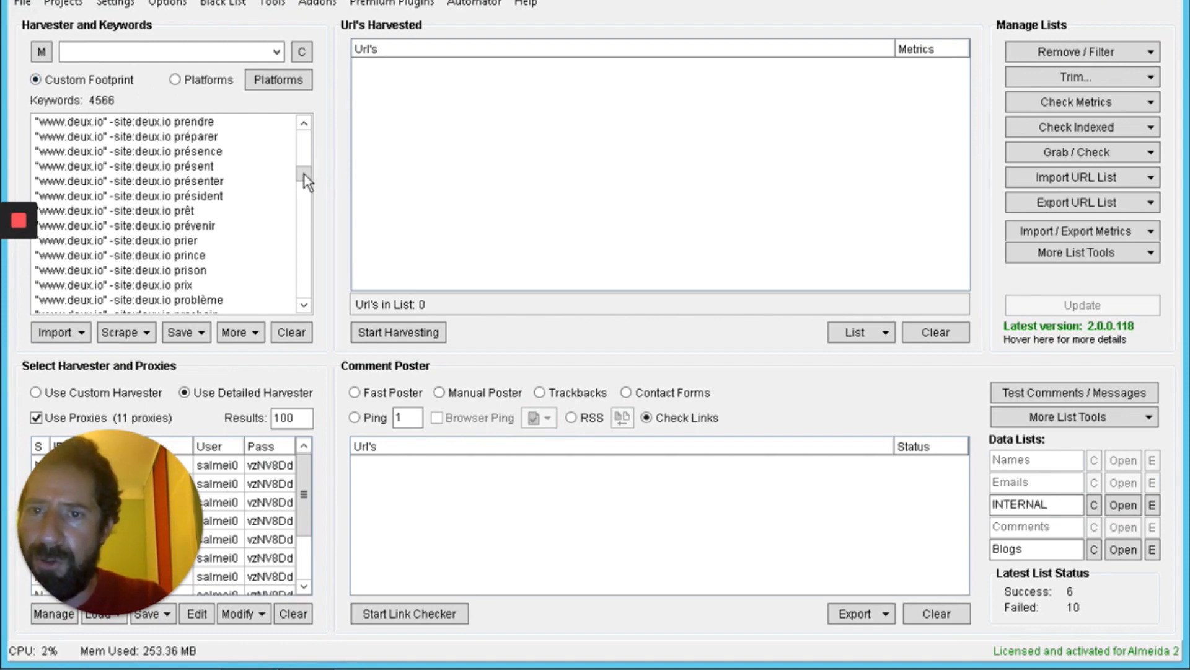
drag(303, 180, 303, 227)
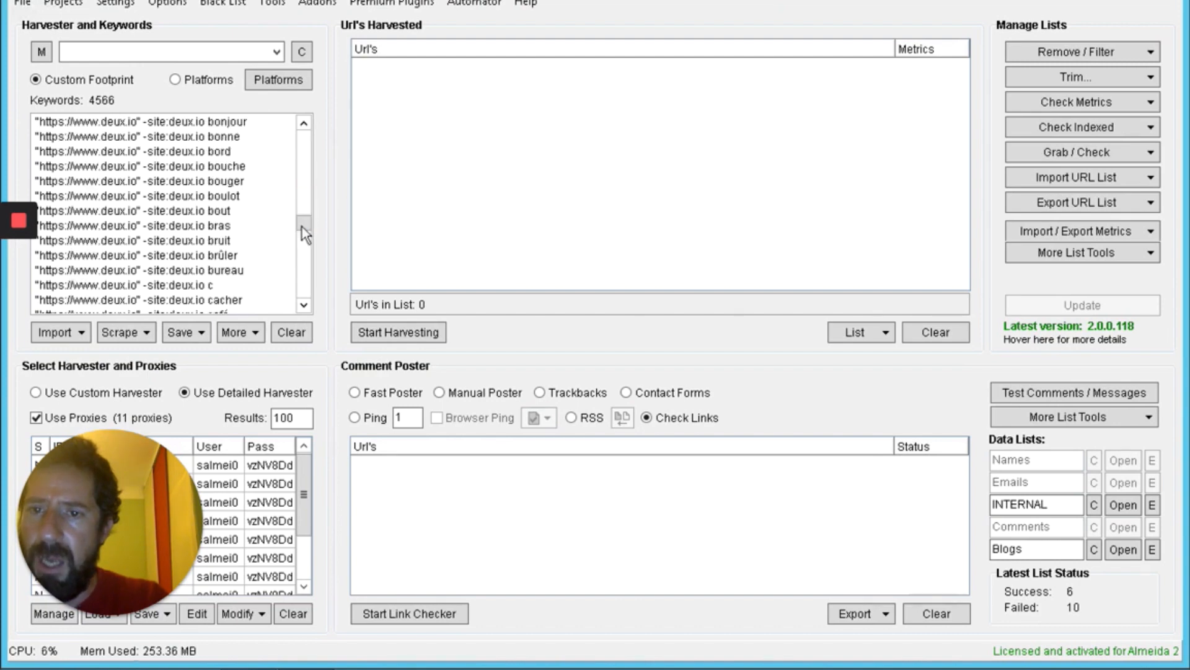
click(303, 257)
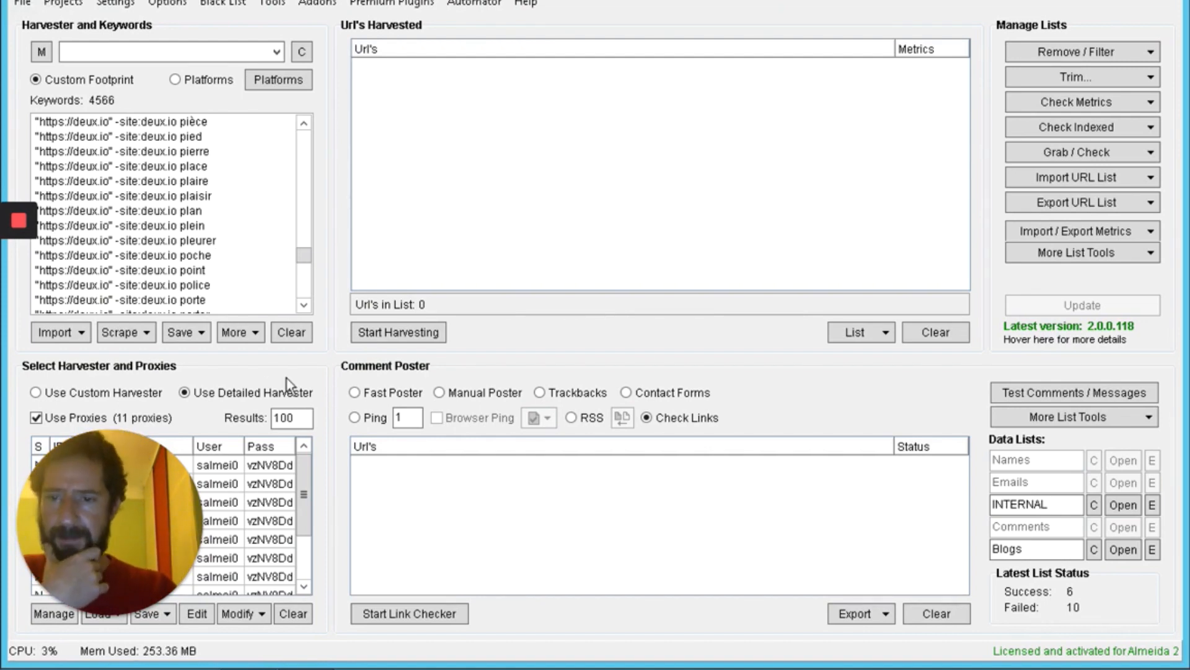
click(298, 418)
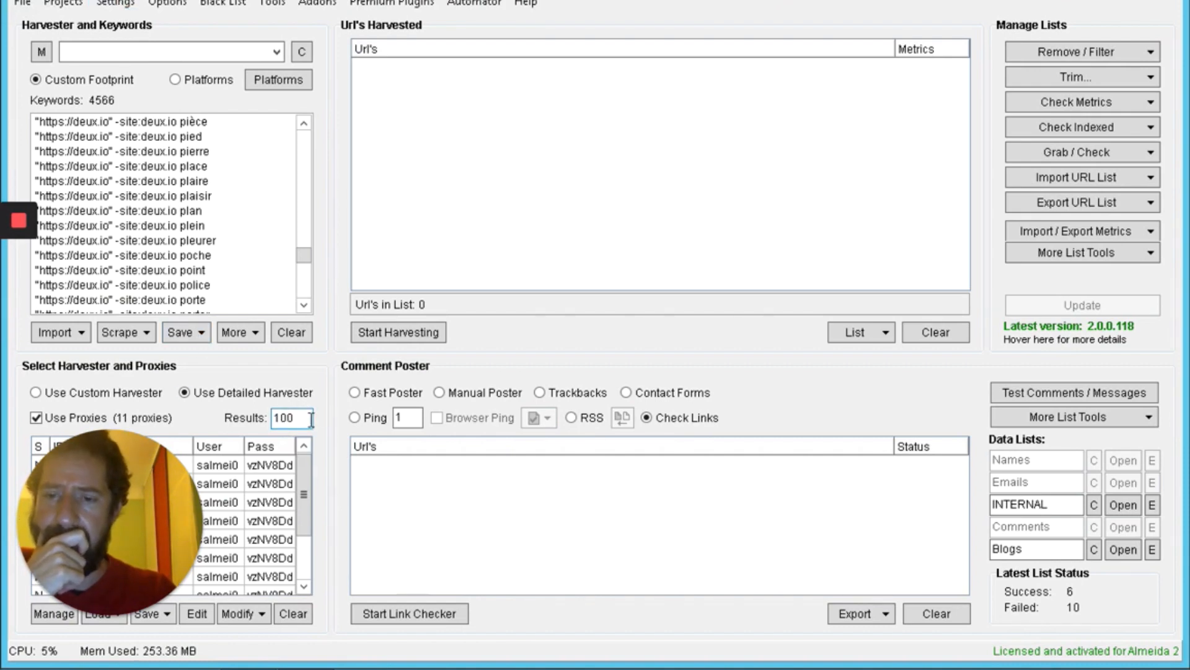
text(000000)
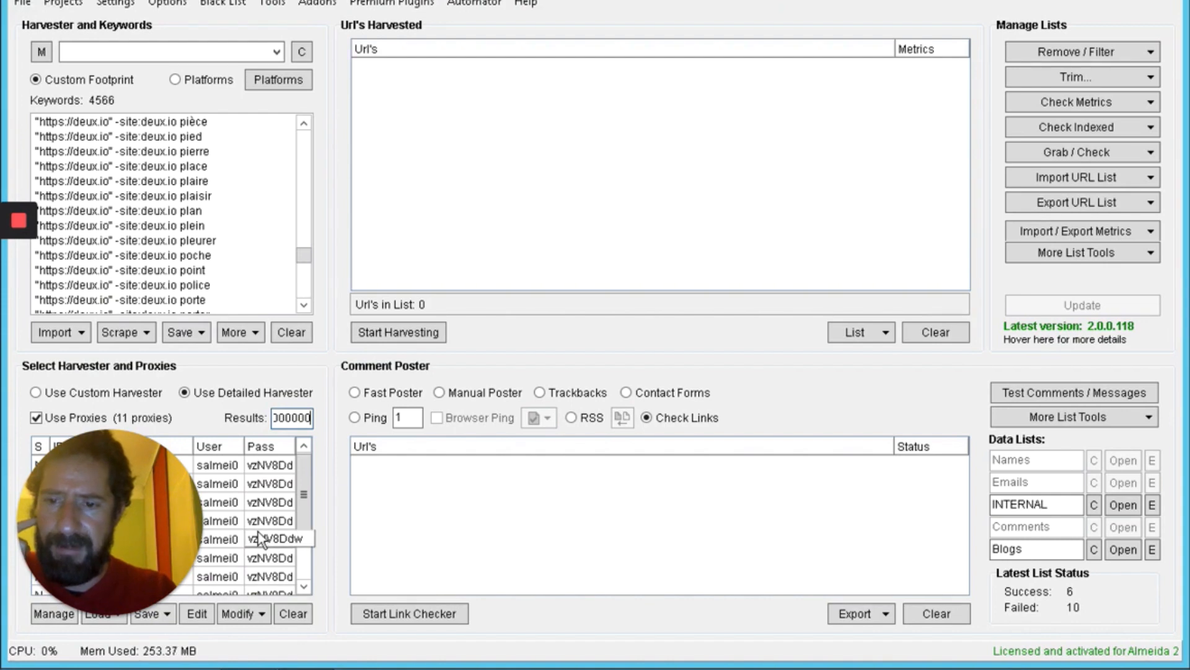
Step: Examine the Google (SSL) engine's query string in the harvester engine configuration, and close the configuration
click(116, 3)
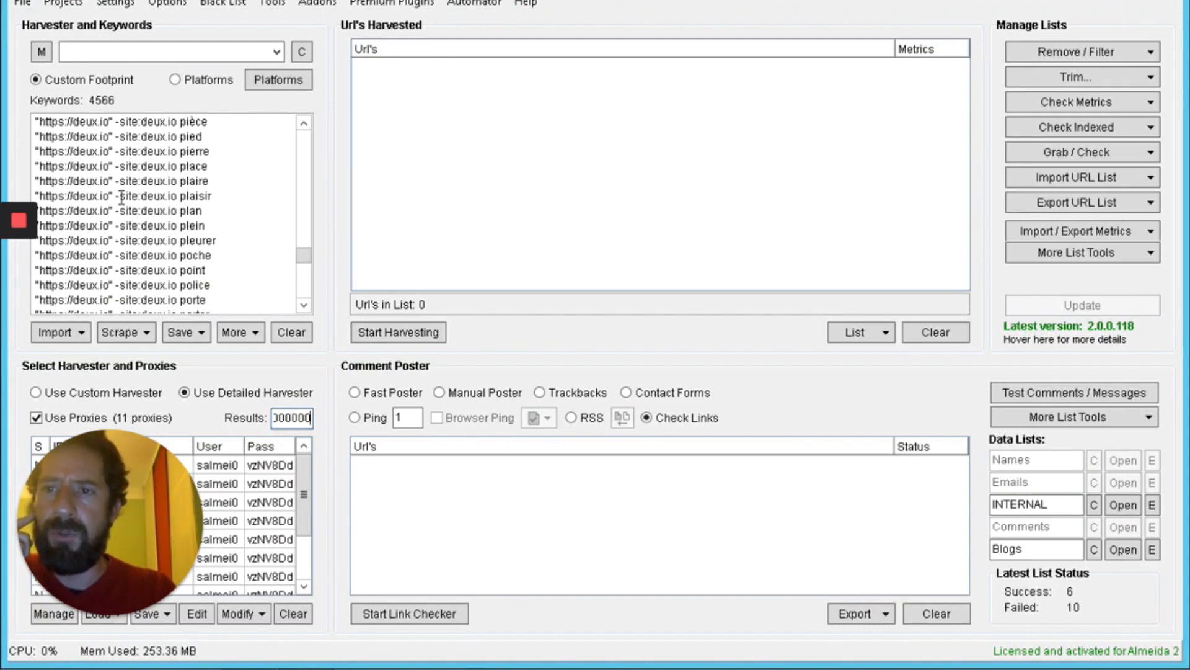
click(119, 4)
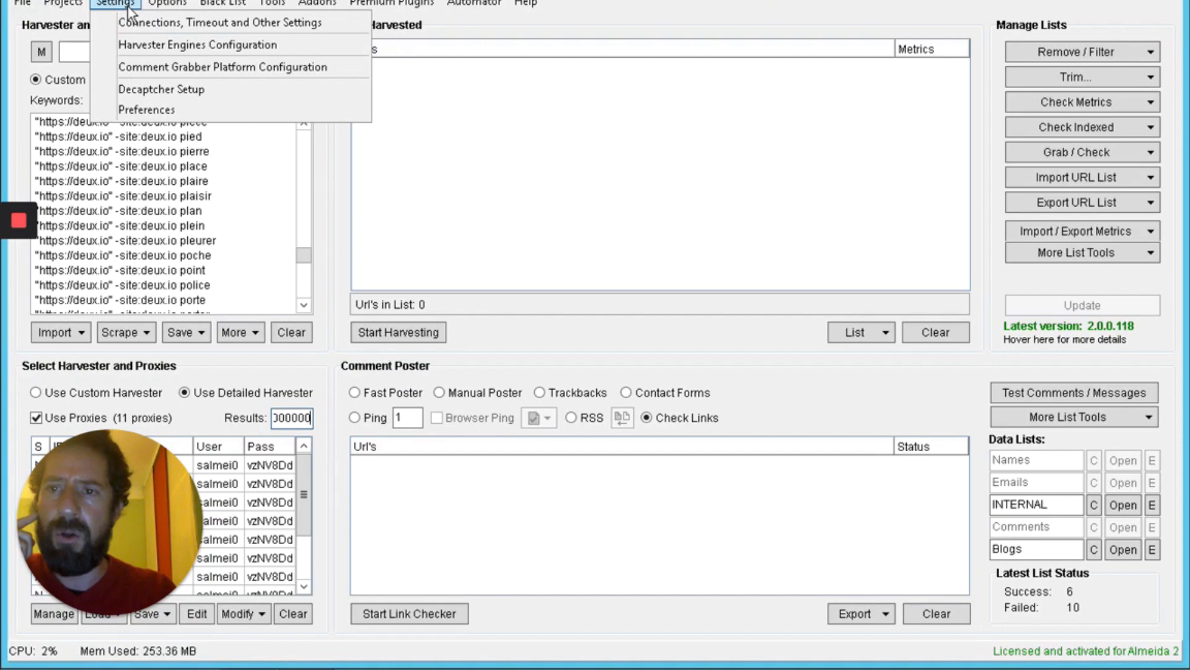
click(143, 45)
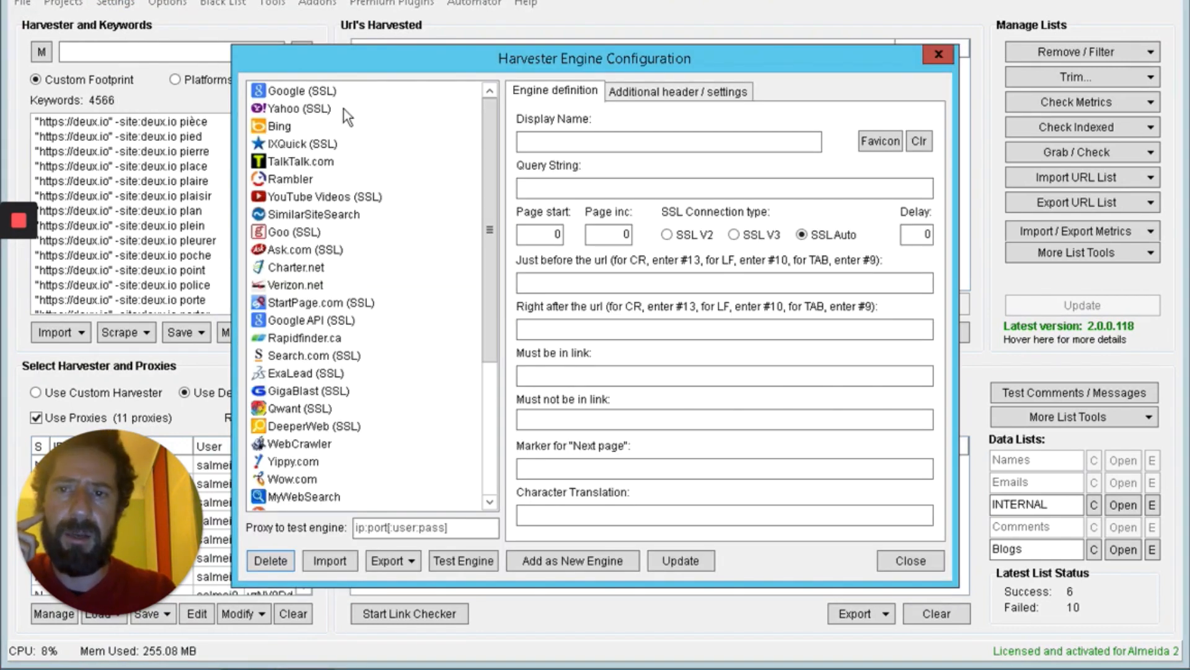
click(327, 97)
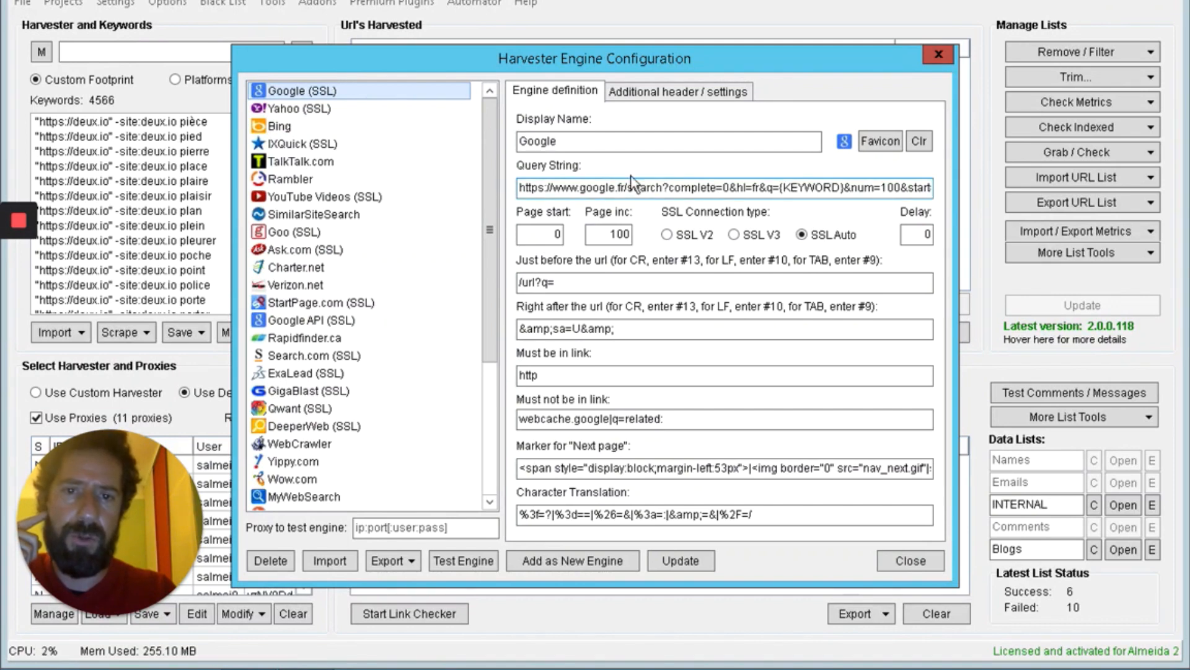
click(908, 561)
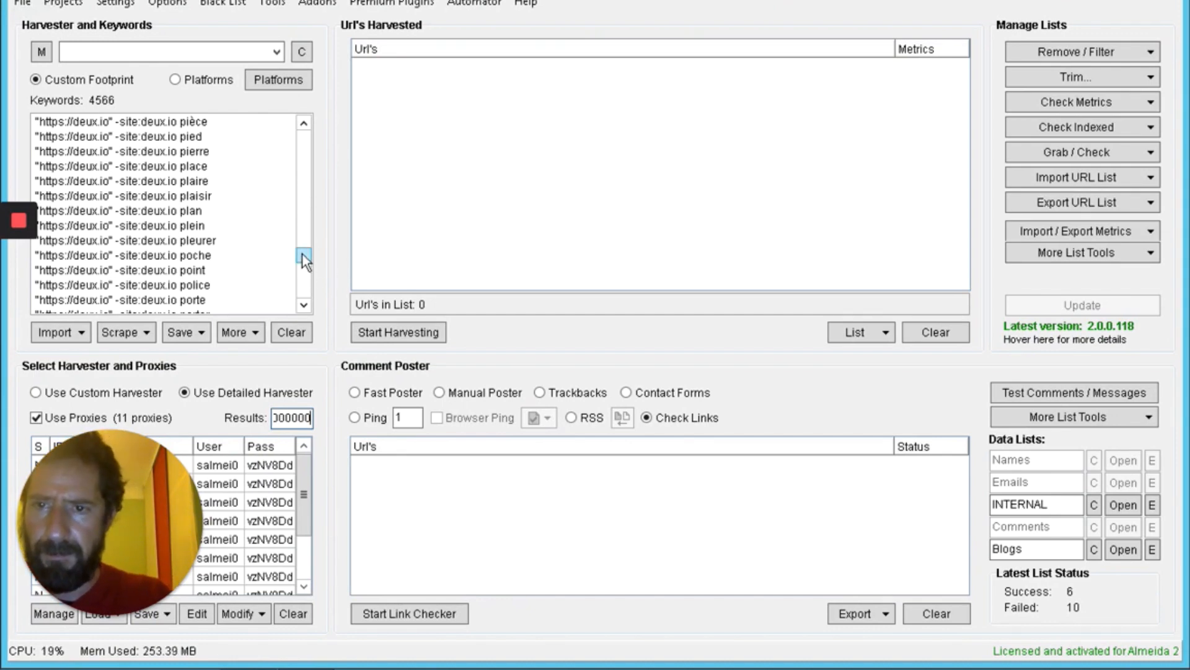
Step: Try to shorten the keyword list by deleting every query after "deux.io" -site:deux.io fils
drag(303, 253, 300, 156)
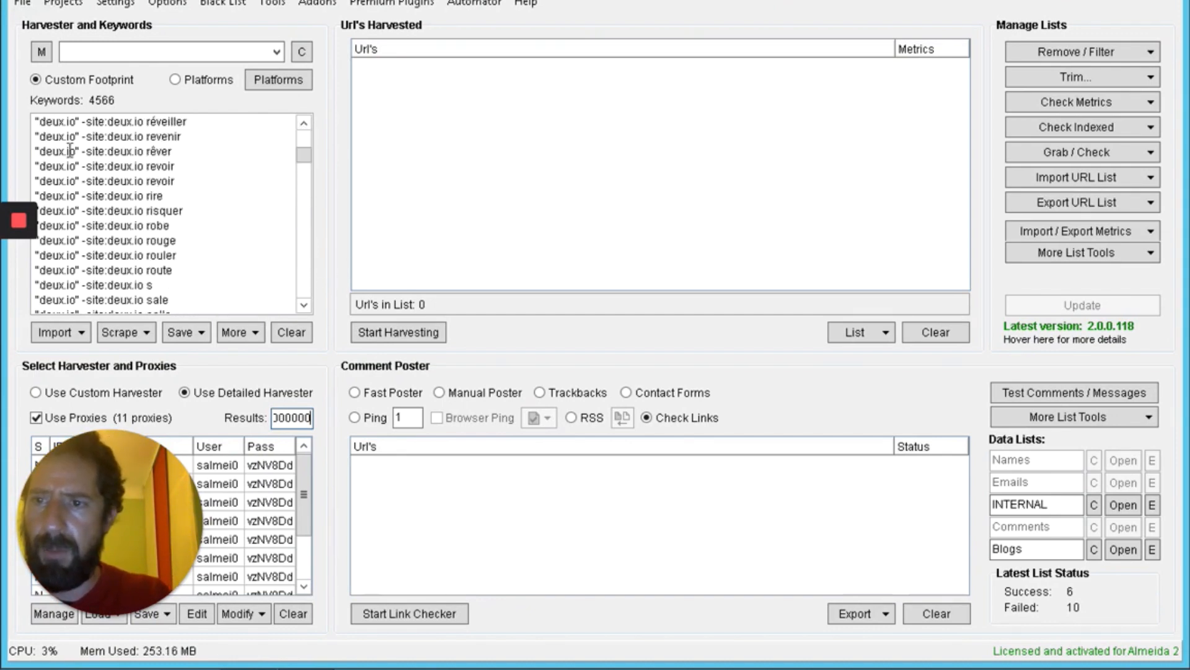
click(36, 151)
drag(124, 165, 246, 182)
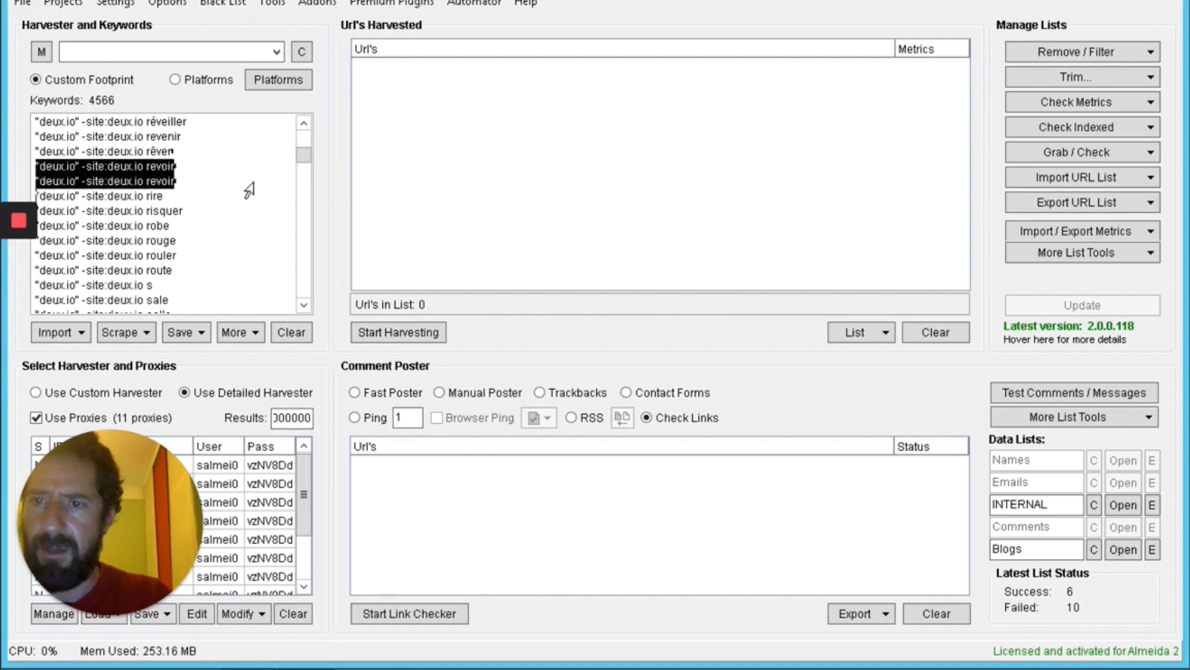
drag(305, 132, 305, 143)
triple_click(38, 152)
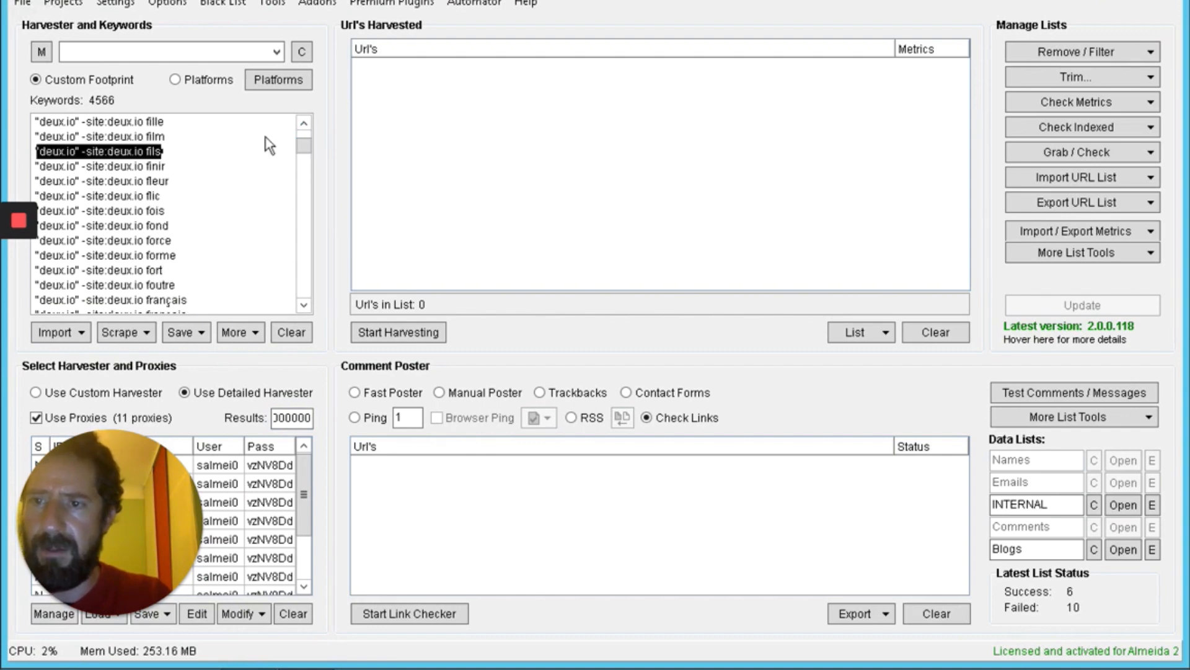
drag(305, 150, 310, 310)
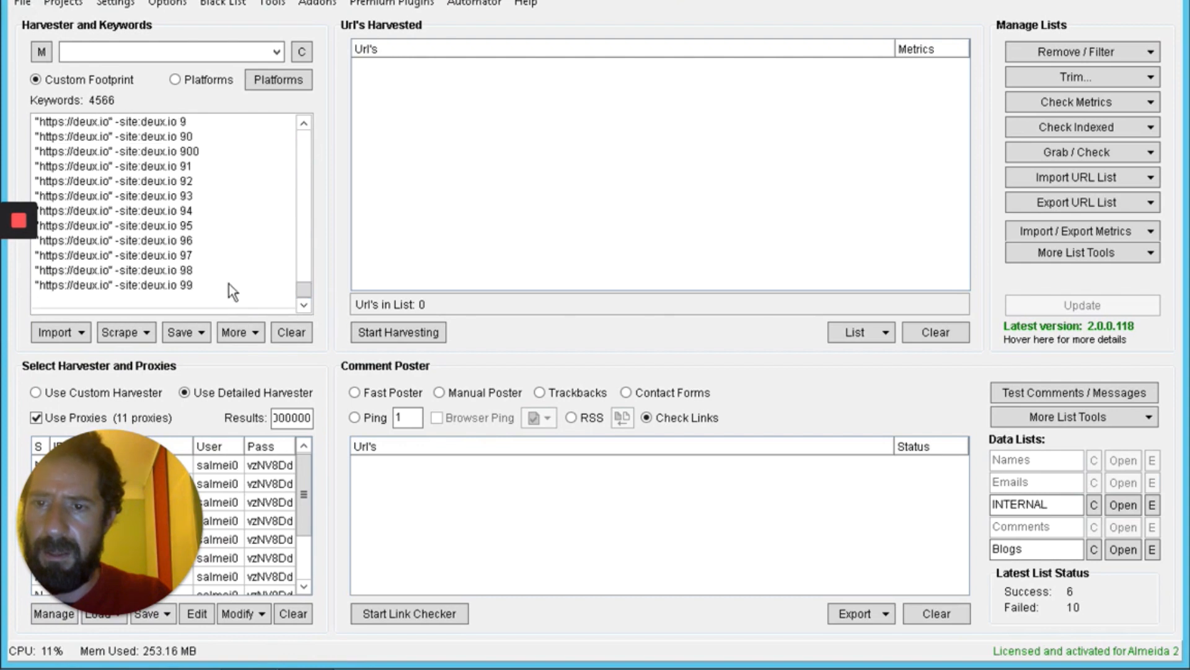
shift+click(208, 284)
key(Delete)
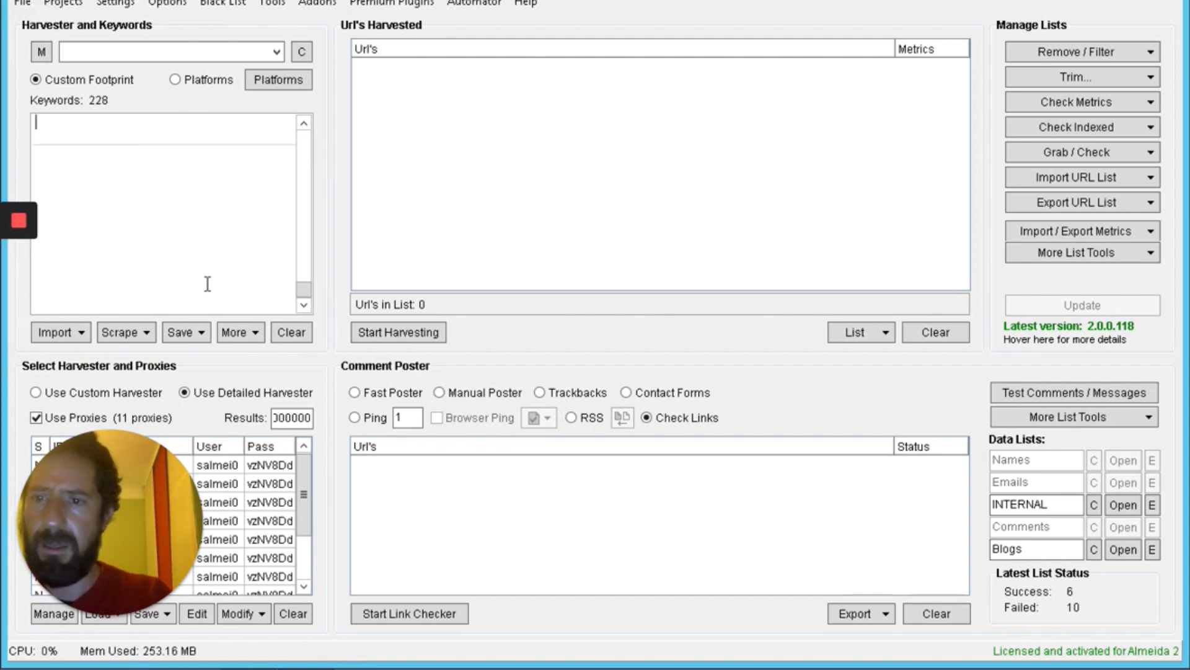
key(BackSpace)
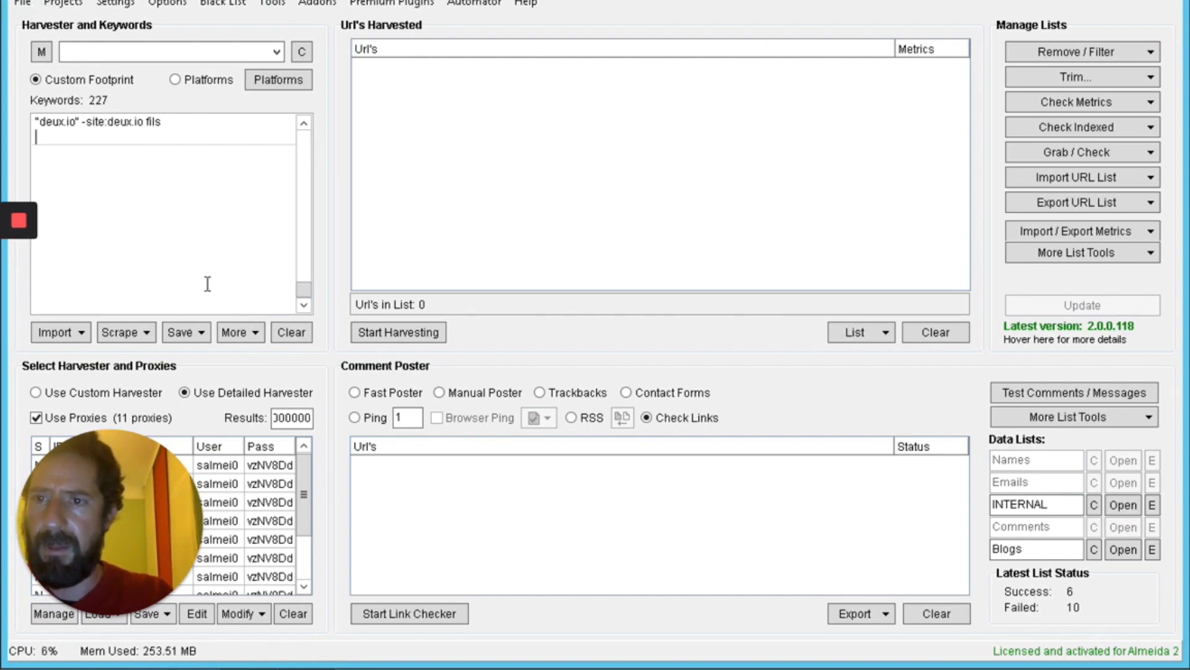
key(BackSpace)
Step: Clear all remaining queries from the keyword list
drag(300, 298, 303, 151)
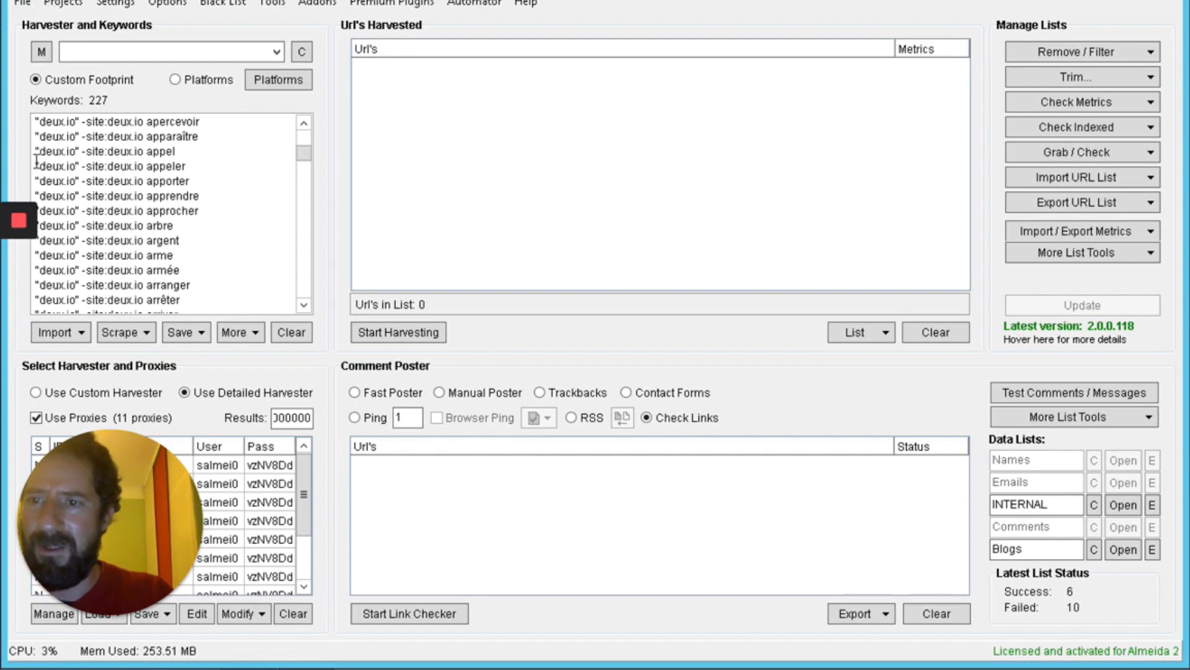
drag(210, 215, 290, 346)
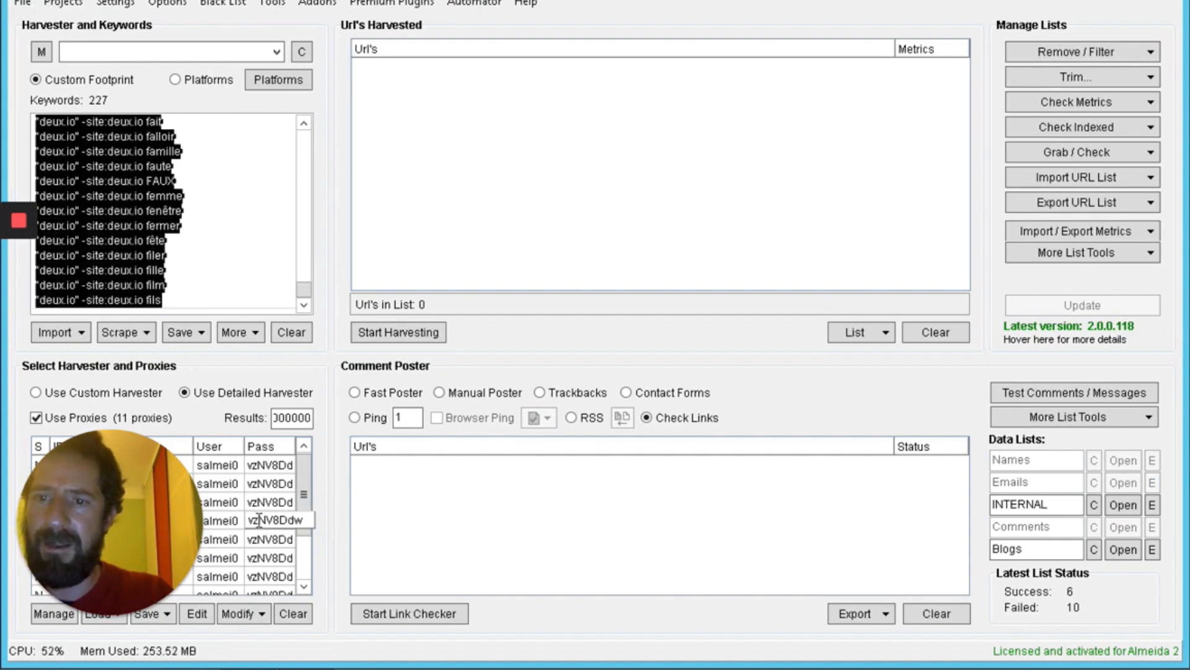
click(291, 333)
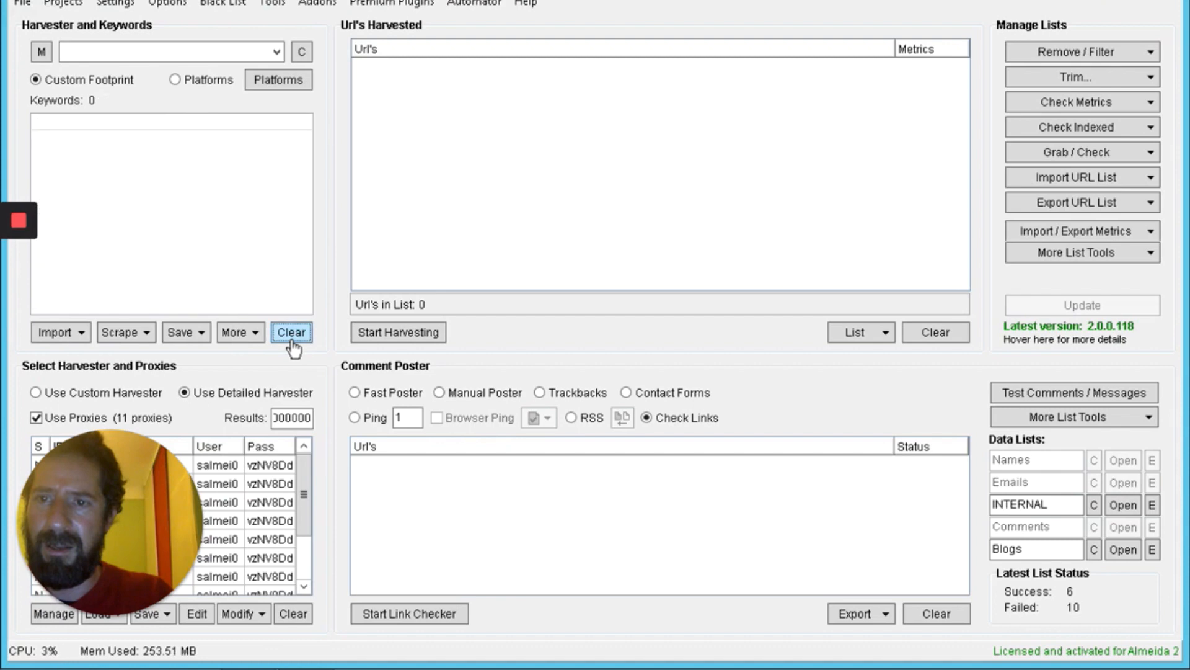
Step: Enter deux.io as the keyword again and merge it with the "Backlinks Scraping Merge Full" file
click(195, 184)
text(deux.io)
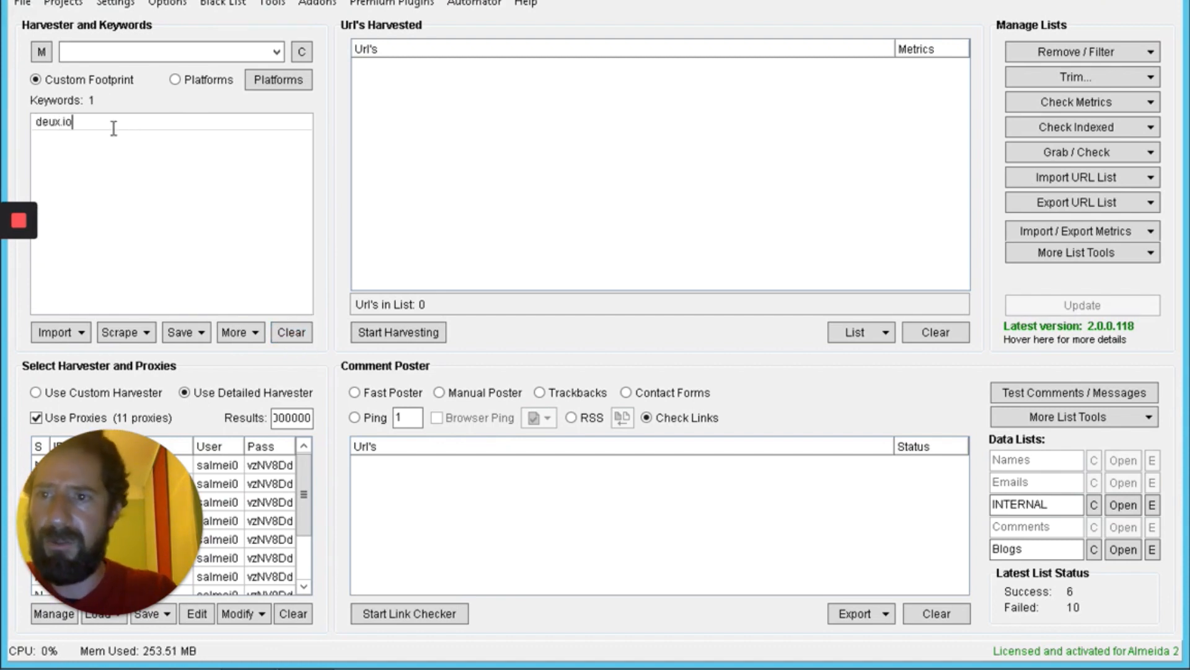
click(42, 52)
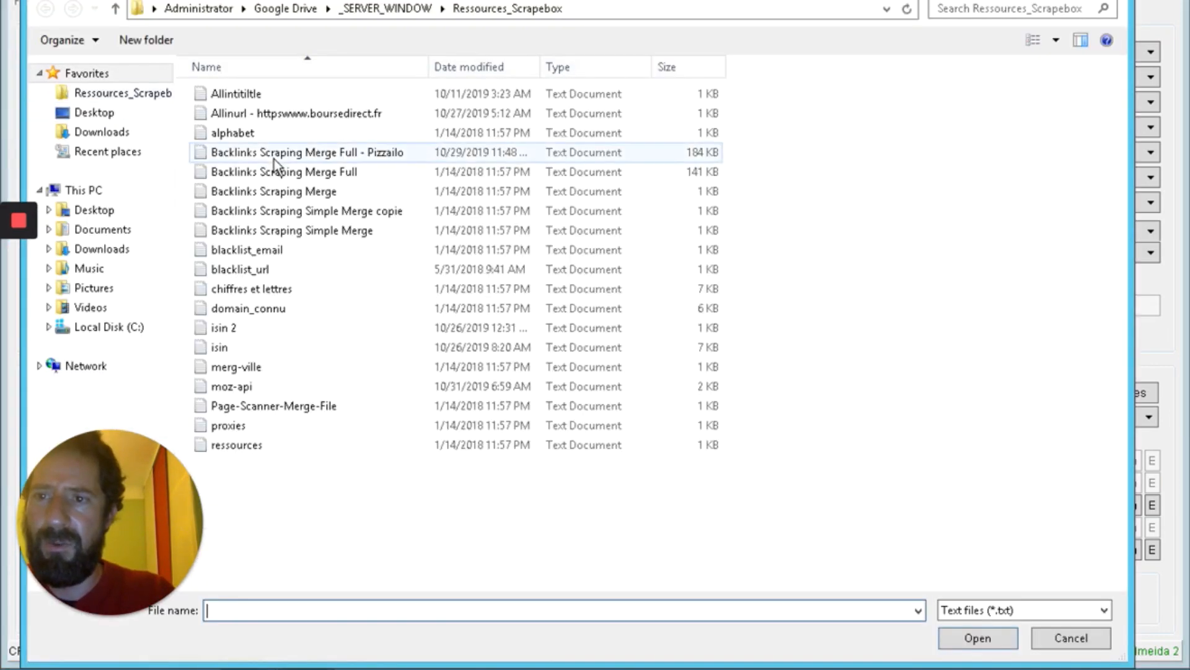
double_click(300, 172)
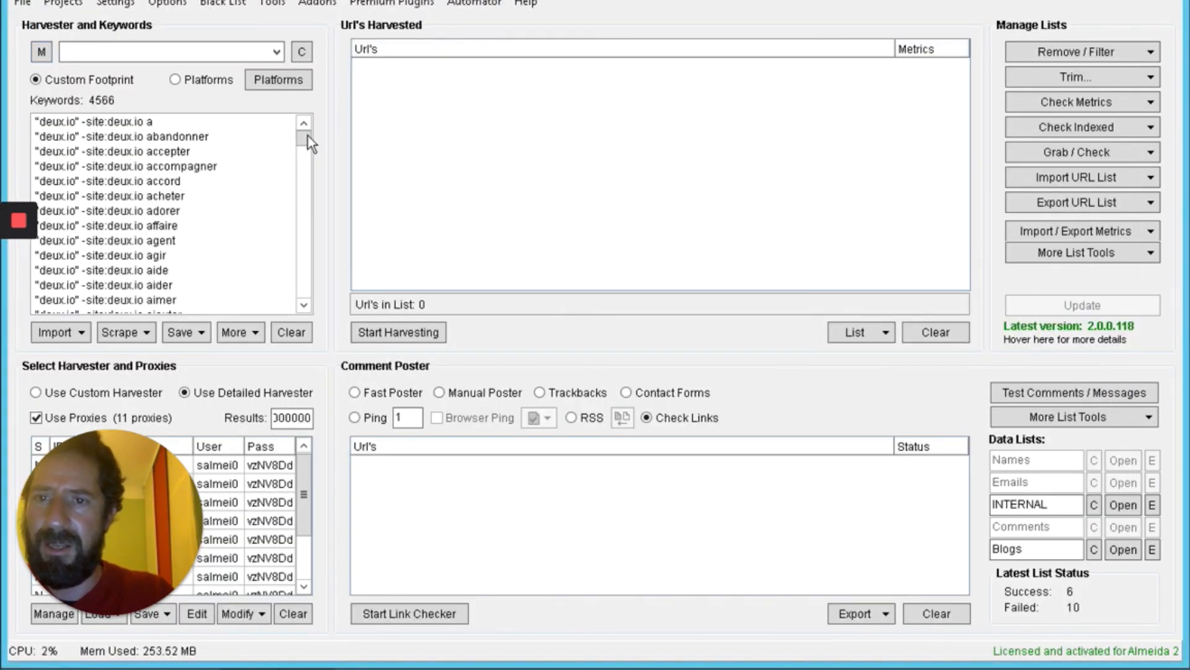
Step: Reduce the keyword list to its first five "deux.io" queries, from a through accord, without a trailing empty line
drag(36, 180, 182, 180)
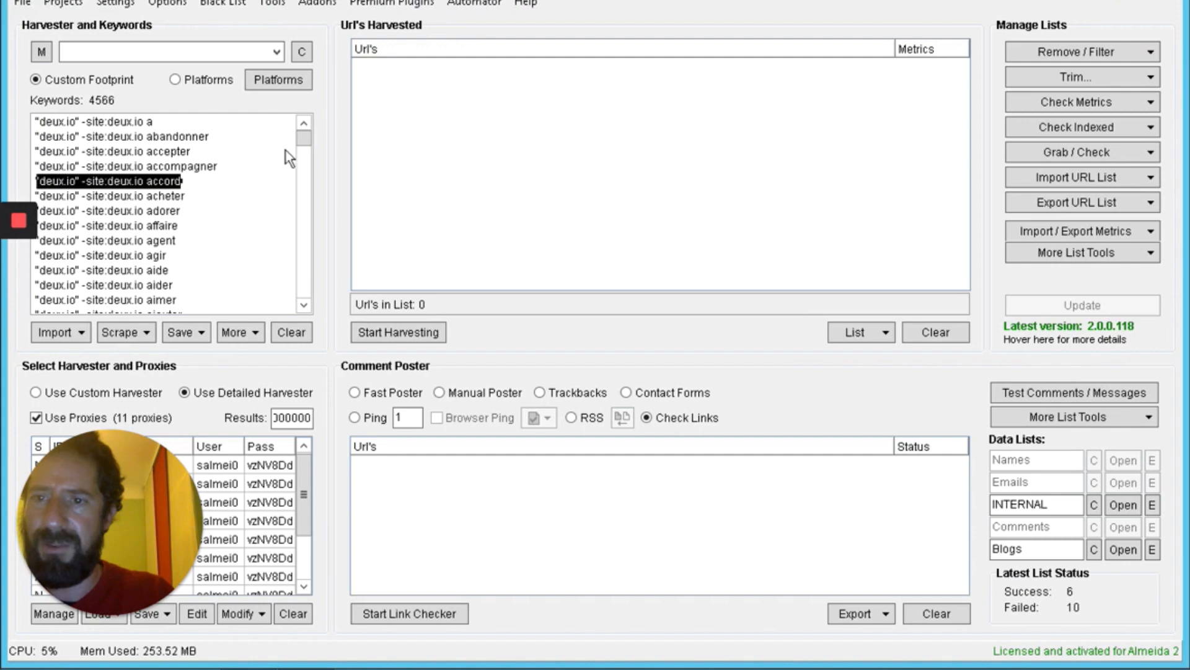
drag(303, 139, 310, 295)
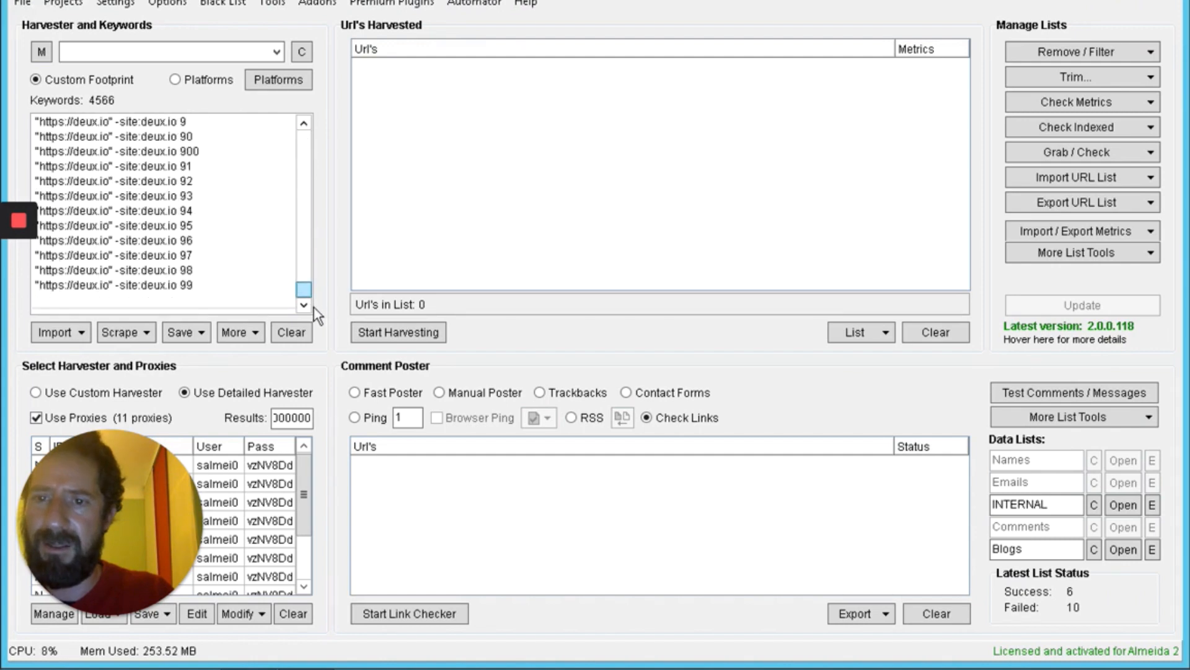
key(ctrl+a)
text("deux.io" -site:deux.io a "deux.io" -site:deux.io abandonner "deux.io" -site:deux.io accepter "deux.io" -site:deux.io accompagner "deux.io" -site:deux.io accord)
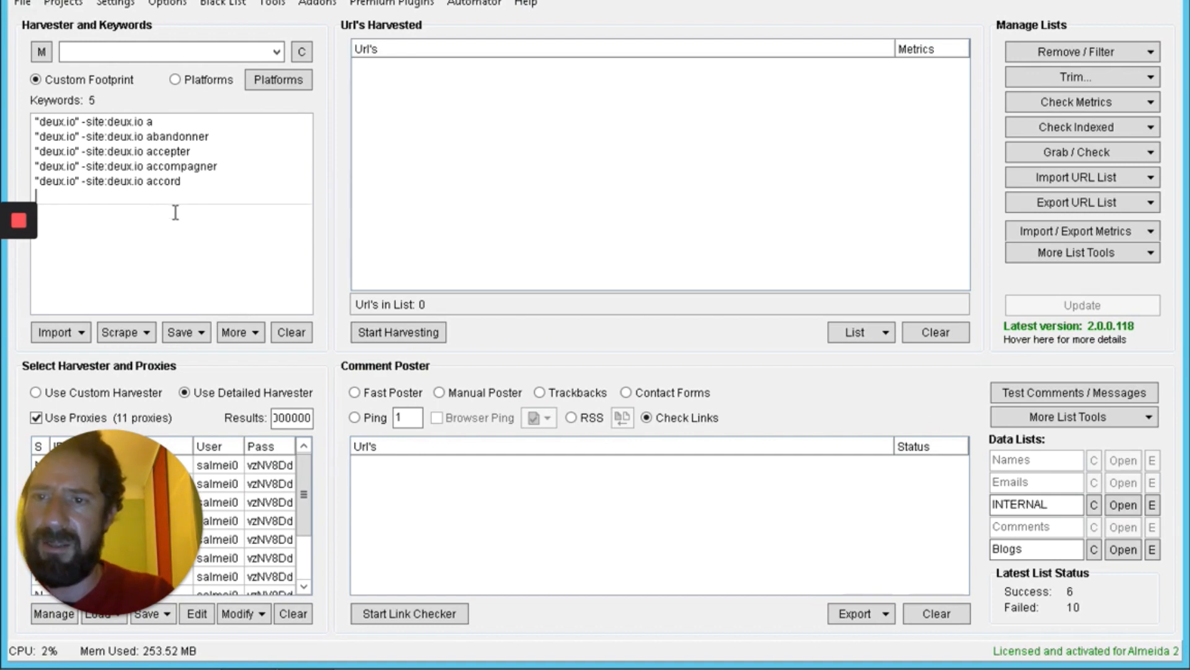
key(BackSpace)
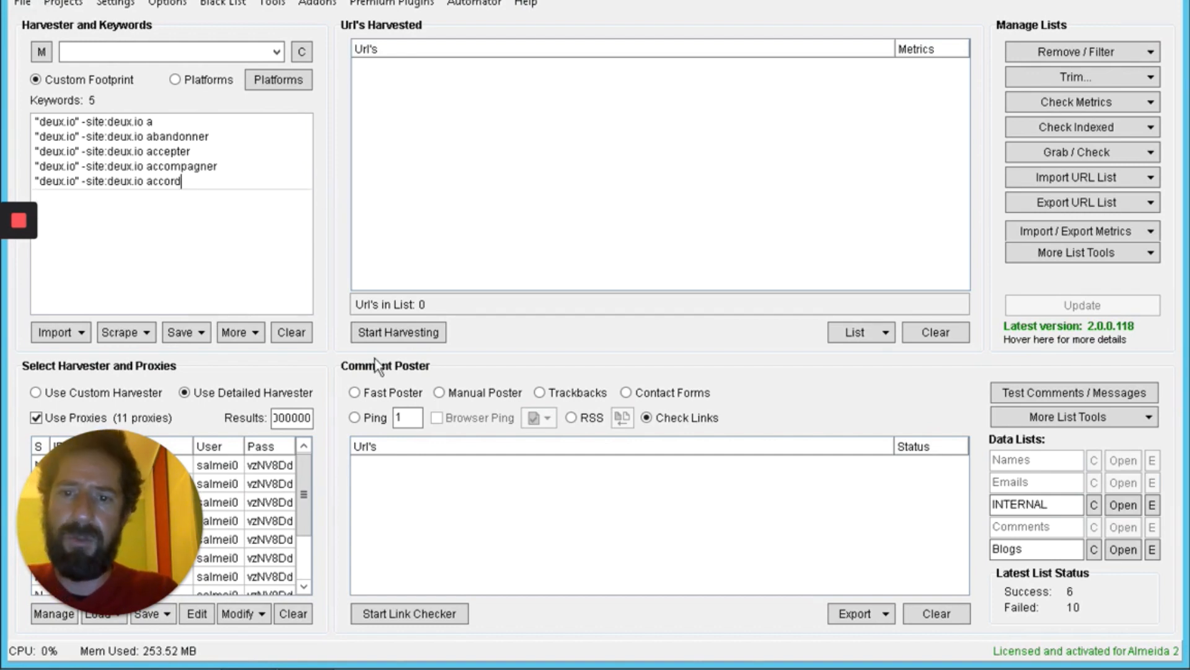
Step: Open the Detailed Harvester for the five queries and move its window aside so the keyword list can be read
click(398, 334)
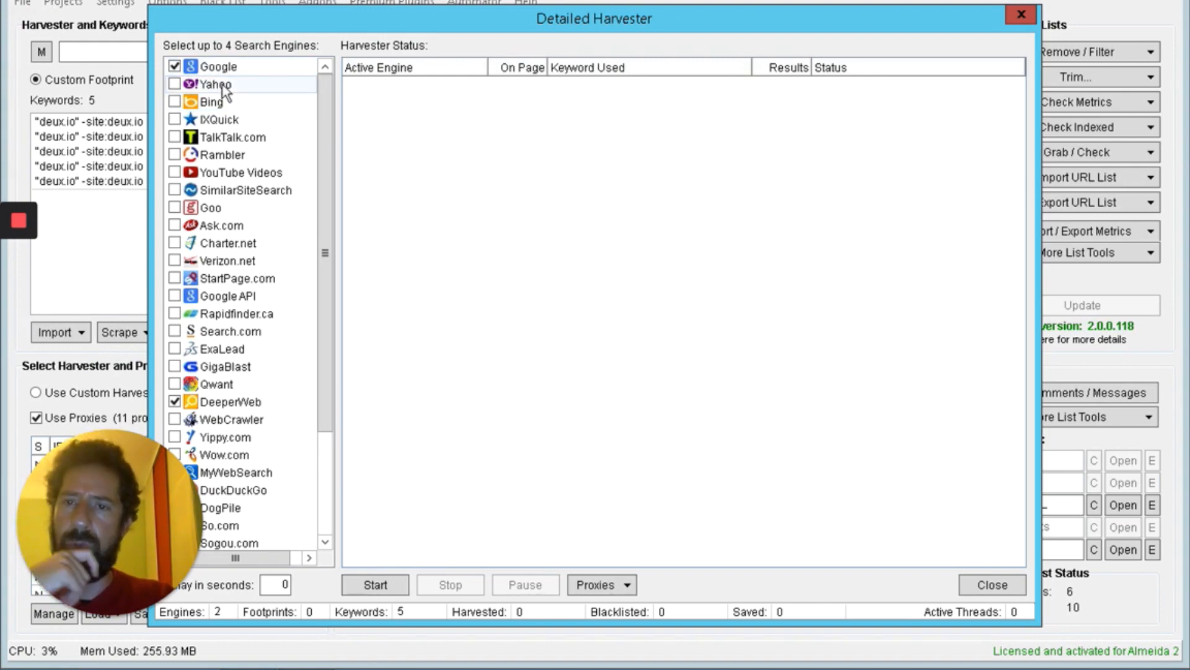
drag(218, 21, 333, 27)
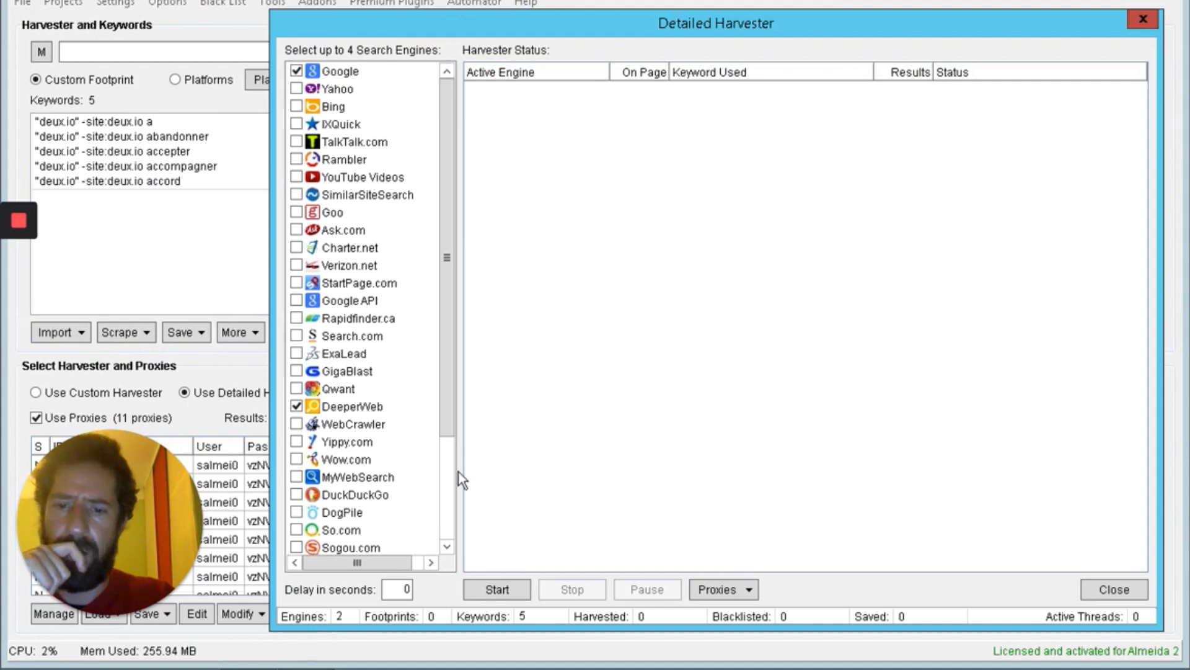
Step: Run the Detailed Harvester on the five queries with Google and DeeperWeb, stop it early and return to the main window
click(494, 587)
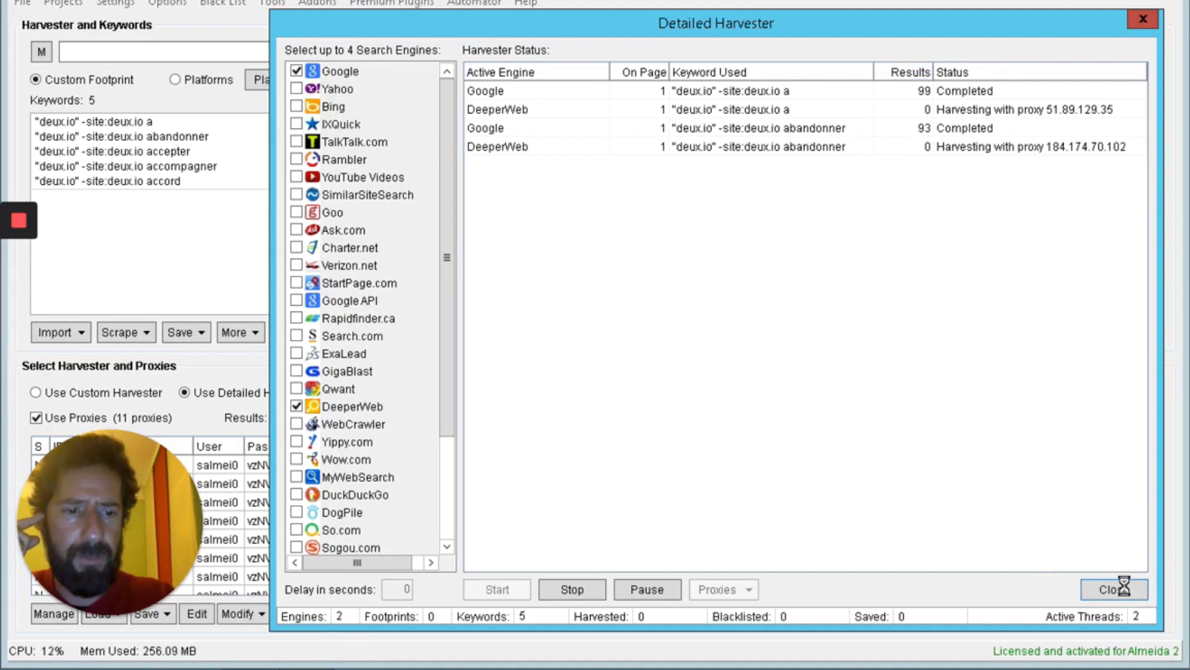
click(572, 589)
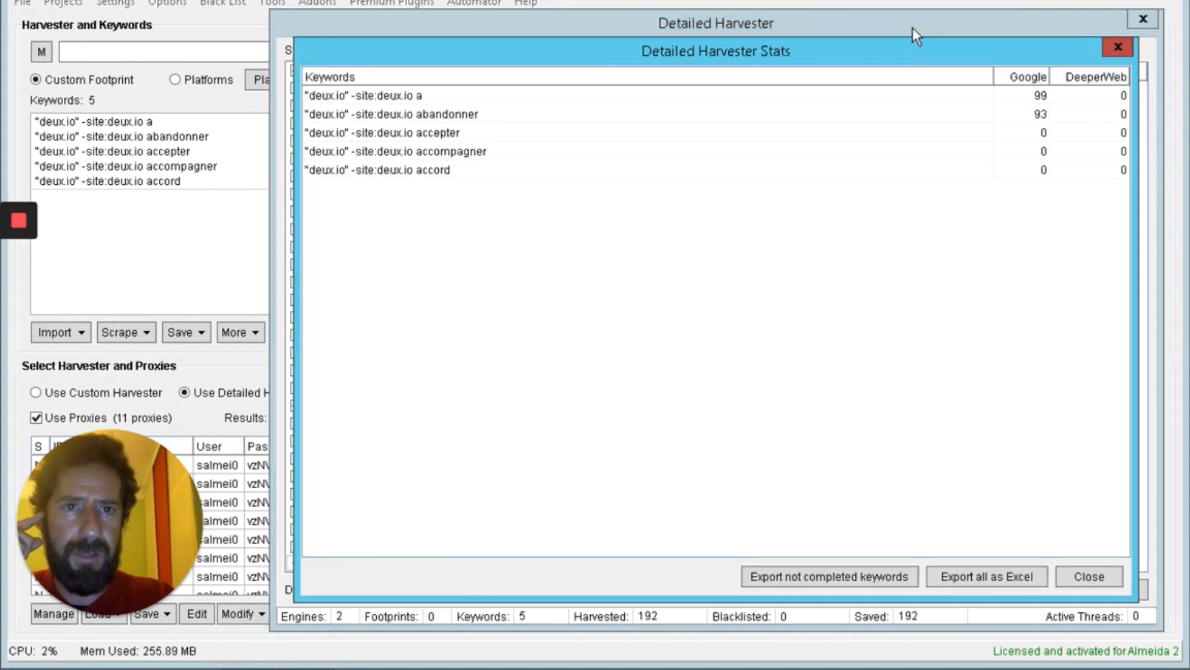
click(1089, 577)
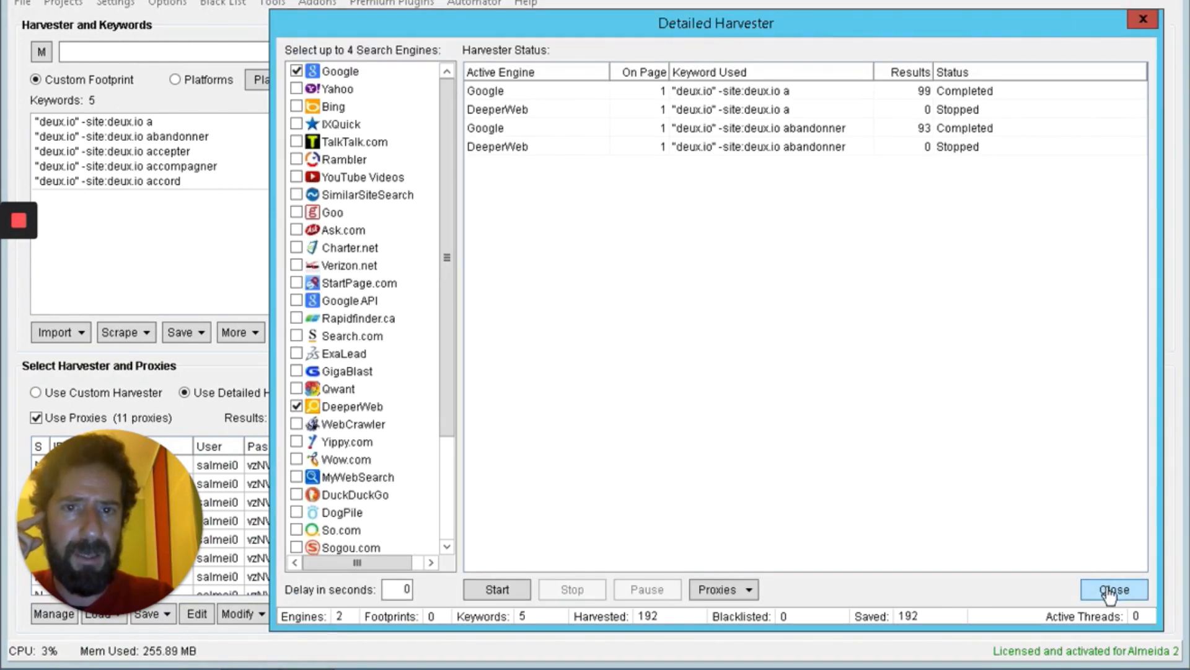
click(1116, 588)
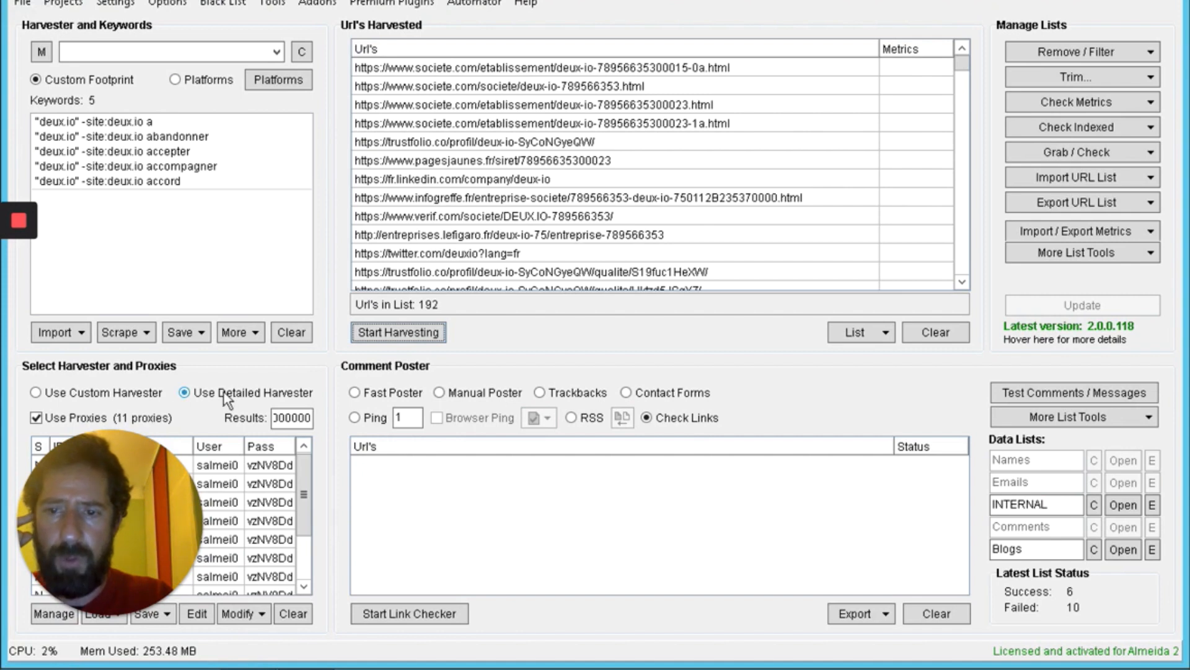
Step: Switch to the Custom Harvester, clear the harvested URL list and harvest the five queries with Google only
click(36, 393)
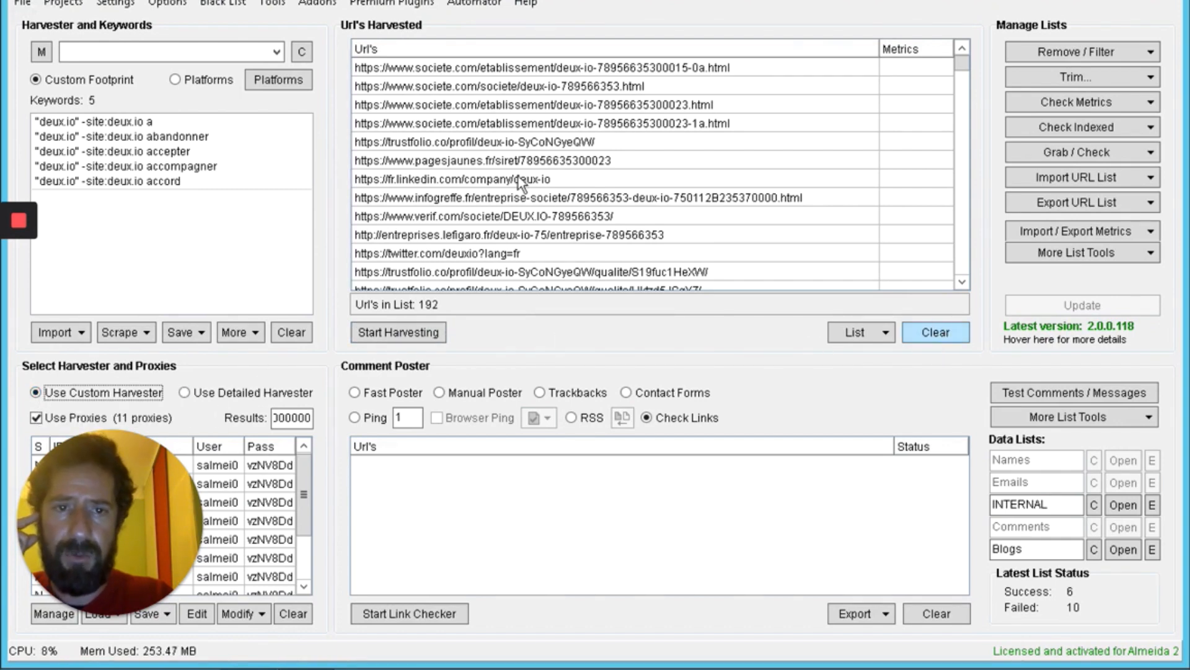
click(936, 332)
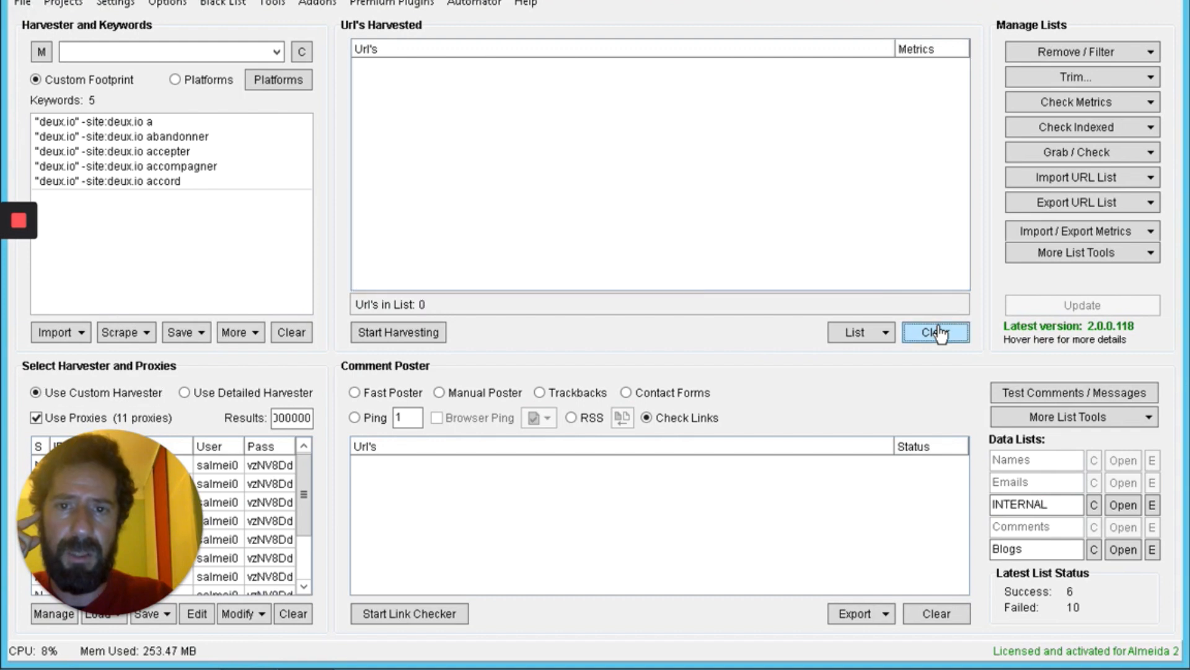
click(386, 334)
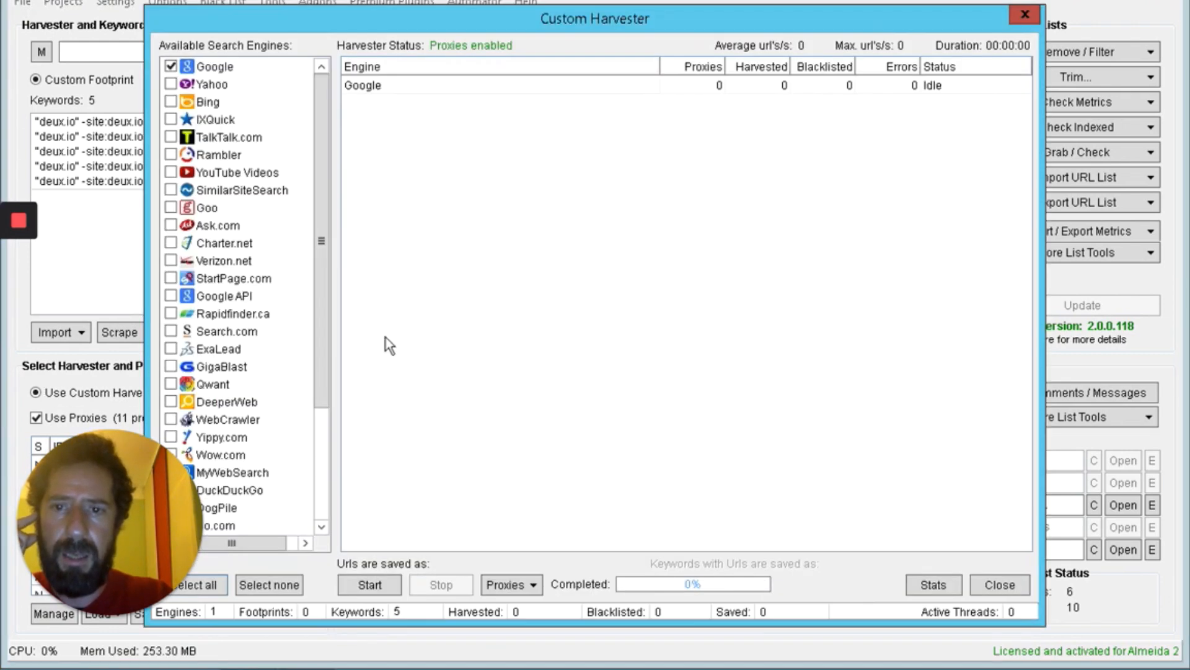
click(372, 585)
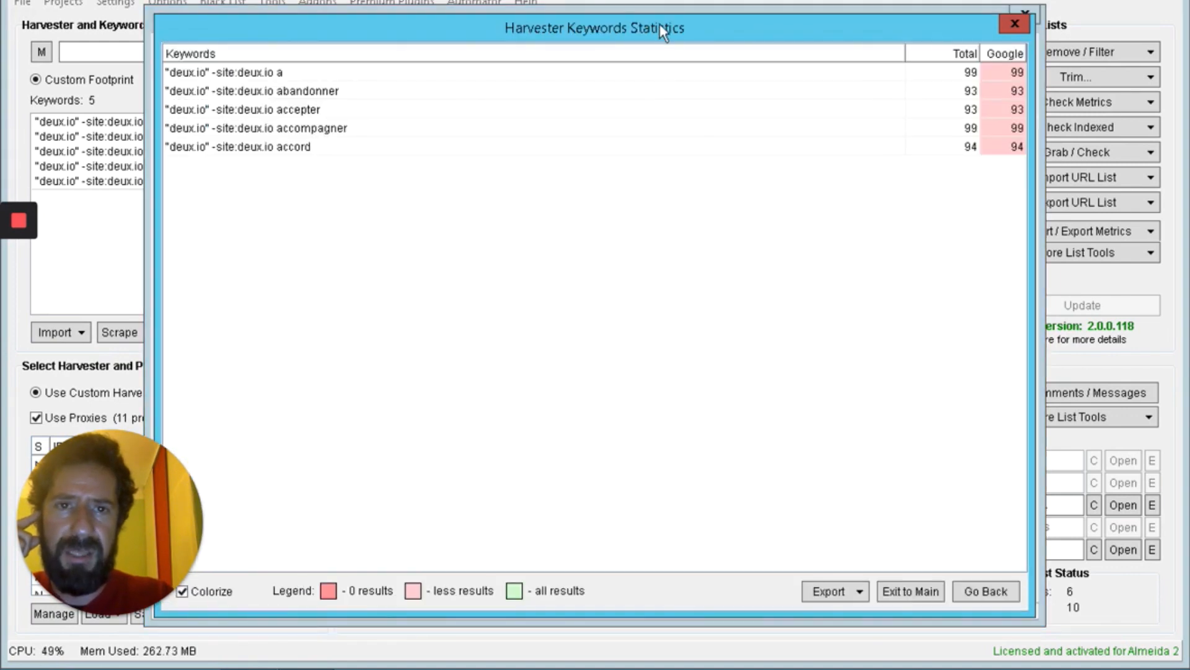
Step: Review the harvest statistics for each keyword, close the Custom Harvester and look over the harvested URLs
drag(660, 25, 695, 224)
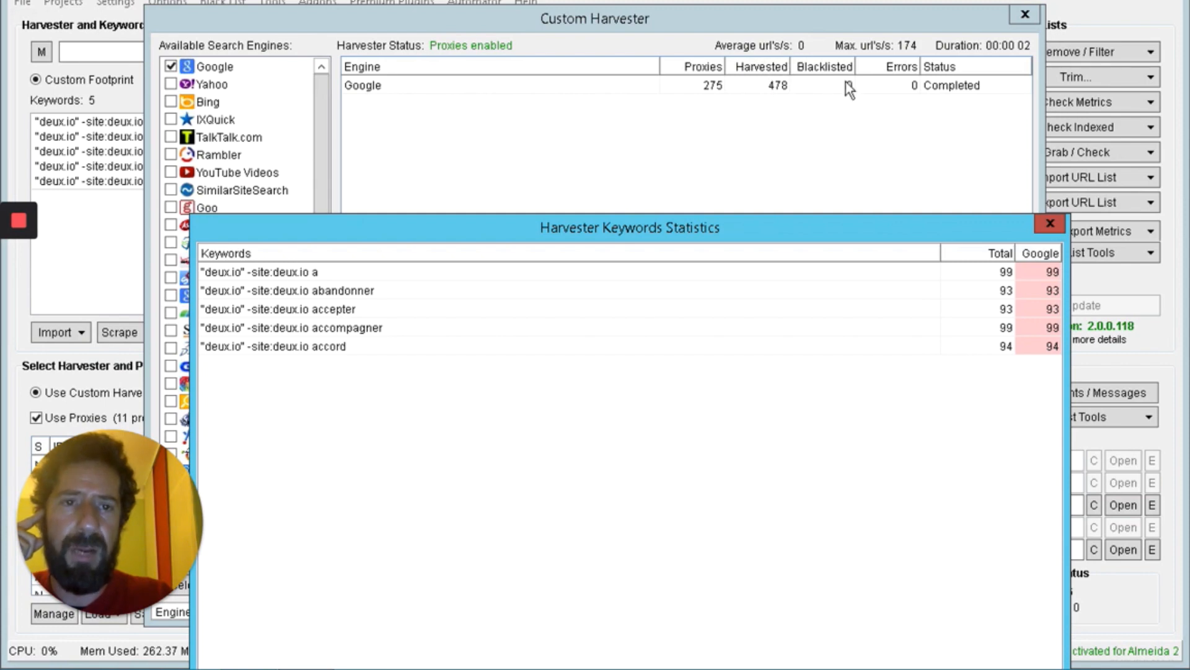
drag(697, 225, 723, 59)
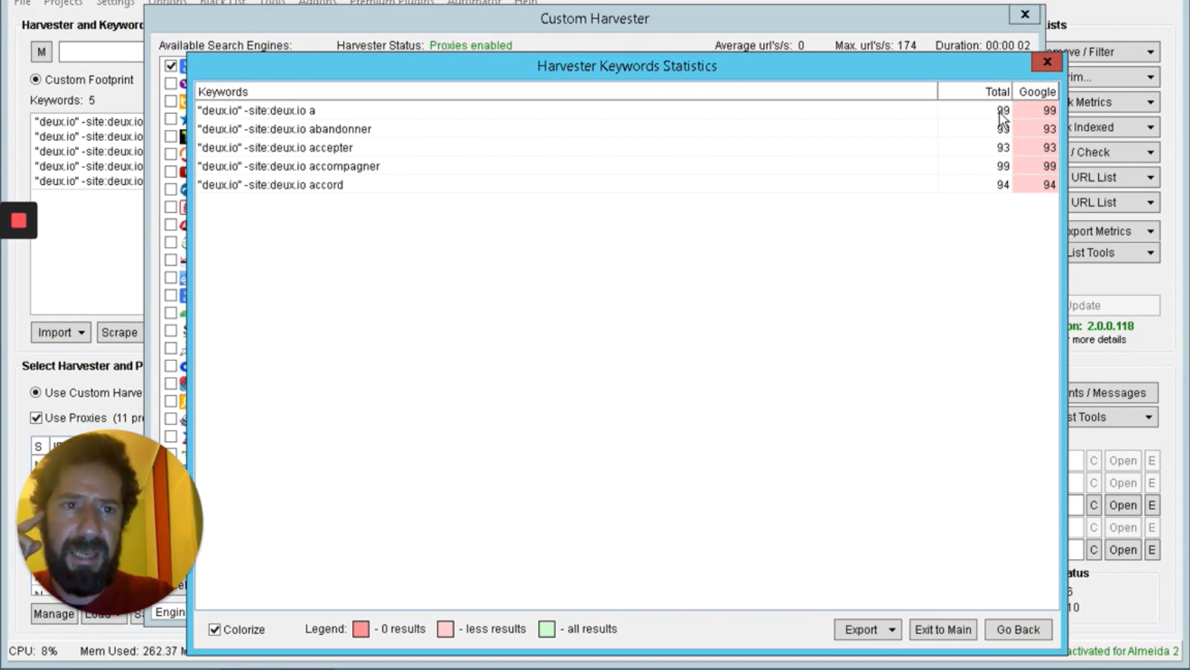
double_click(202, 118)
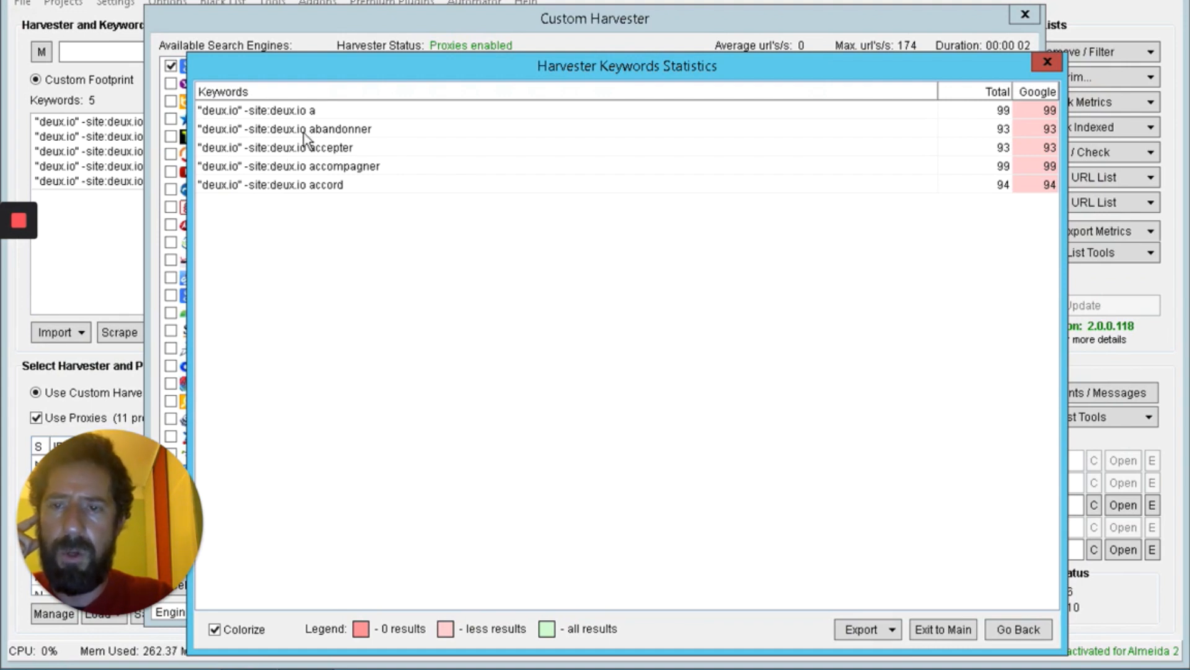
click(1019, 629)
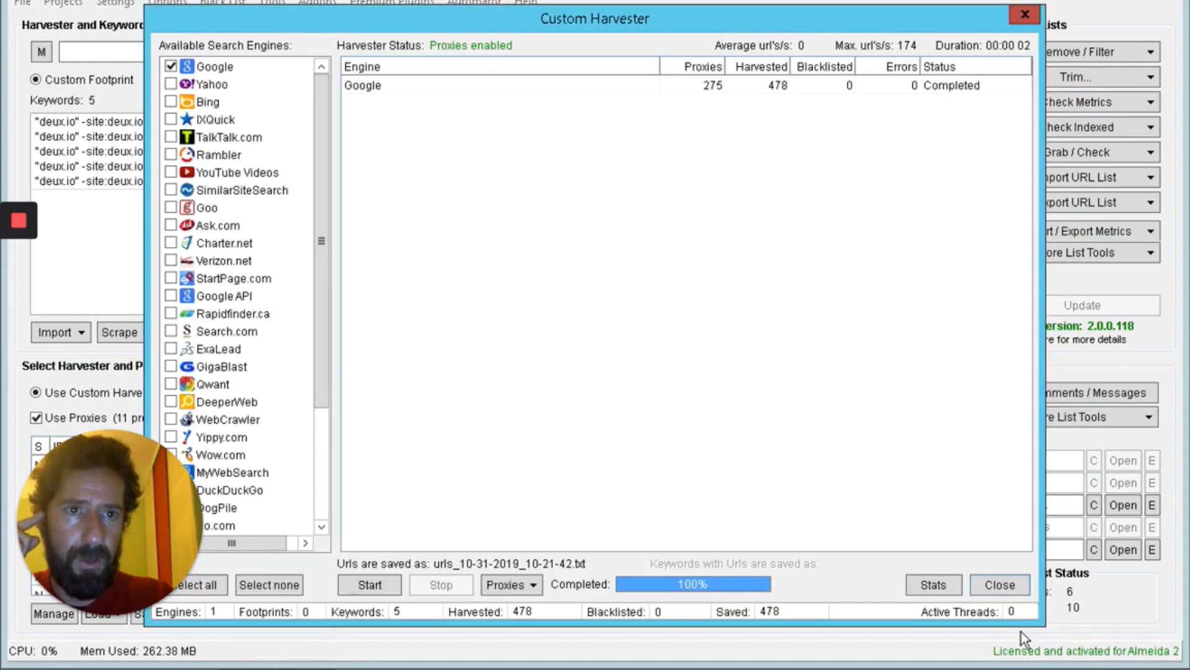
click(1004, 587)
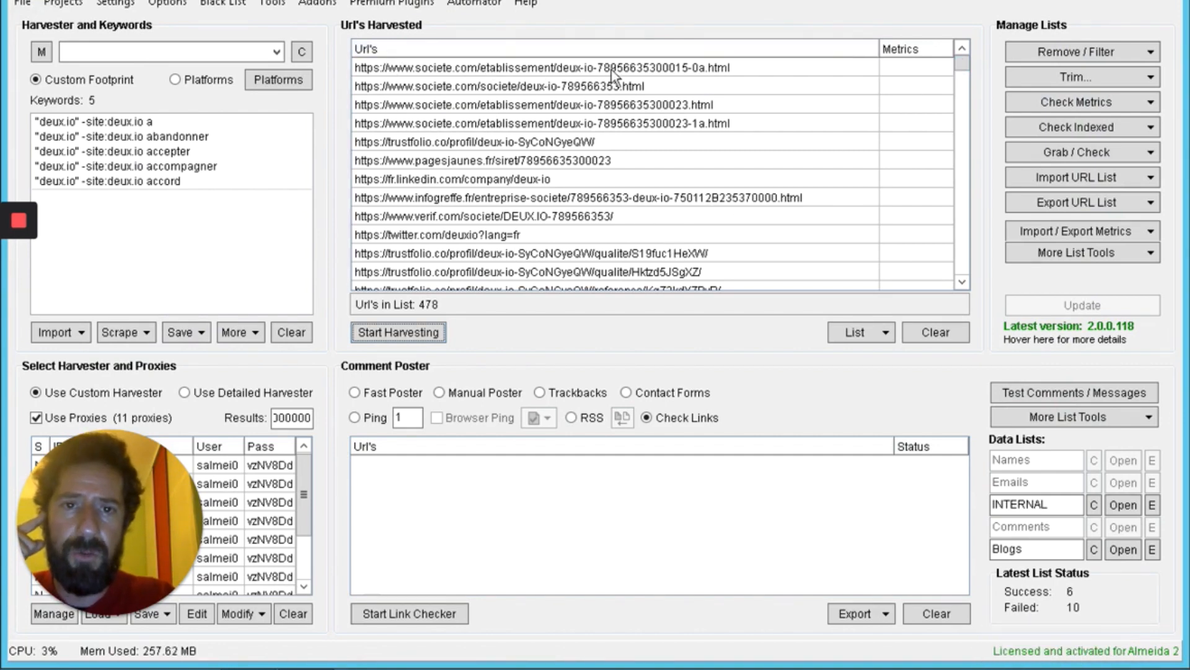
click(965, 70)
mouse_move(965, 73)
mouse_down()
mouse_move(971, 284)
mouse_move(959, 59)
mouse_up()
key(ctrl+Right)
key(ctrl+Right)
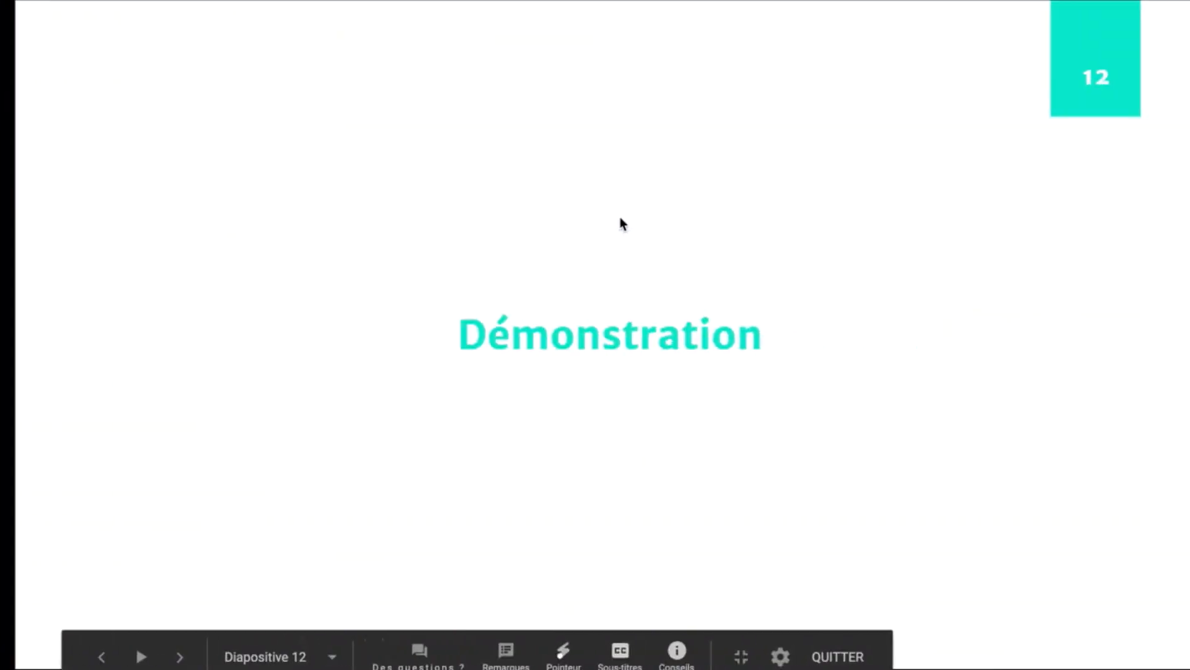
click(560, 288)
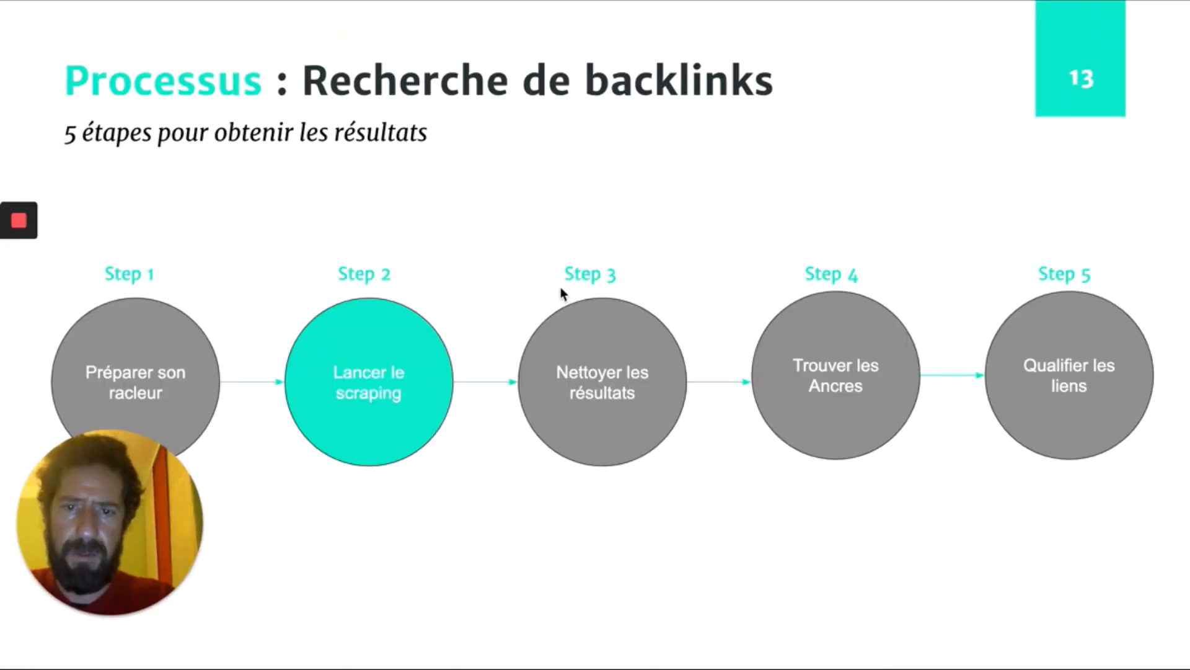
click(474, 220)
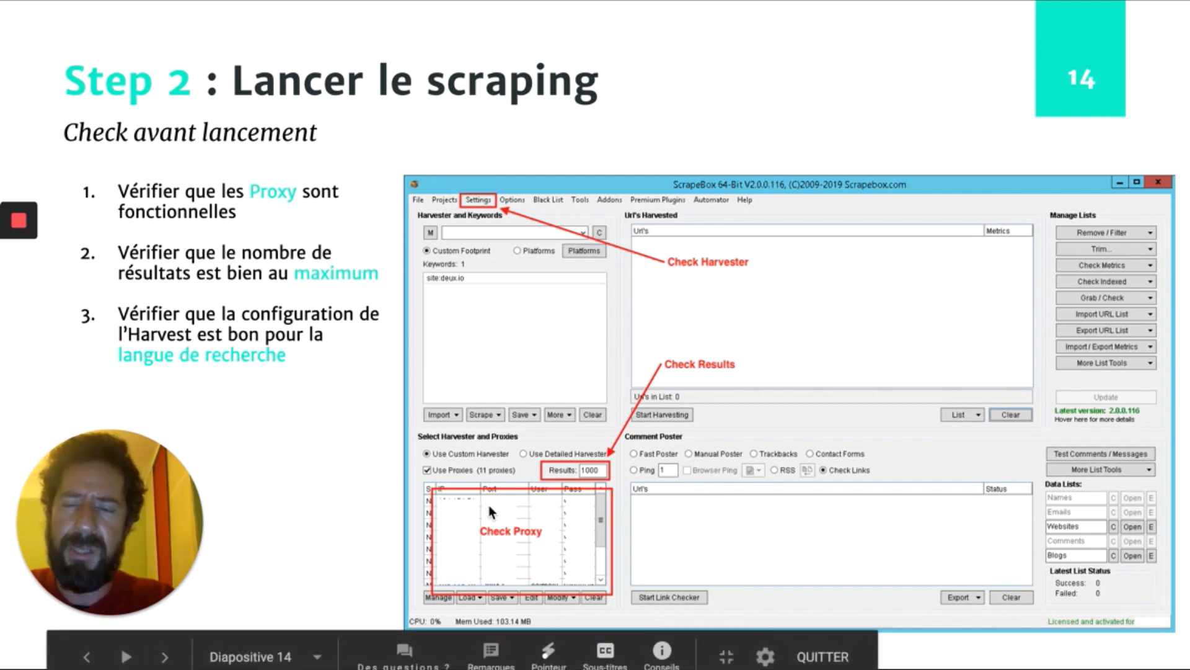
click(314, 408)
click(313, 408)
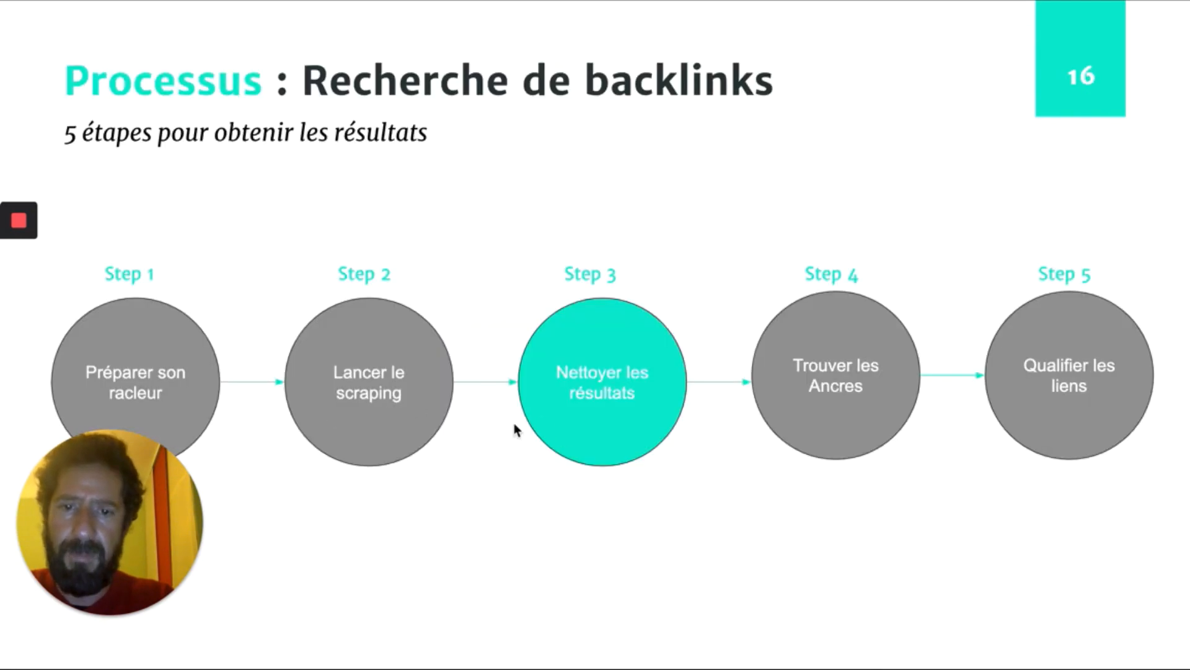
click(495, 501)
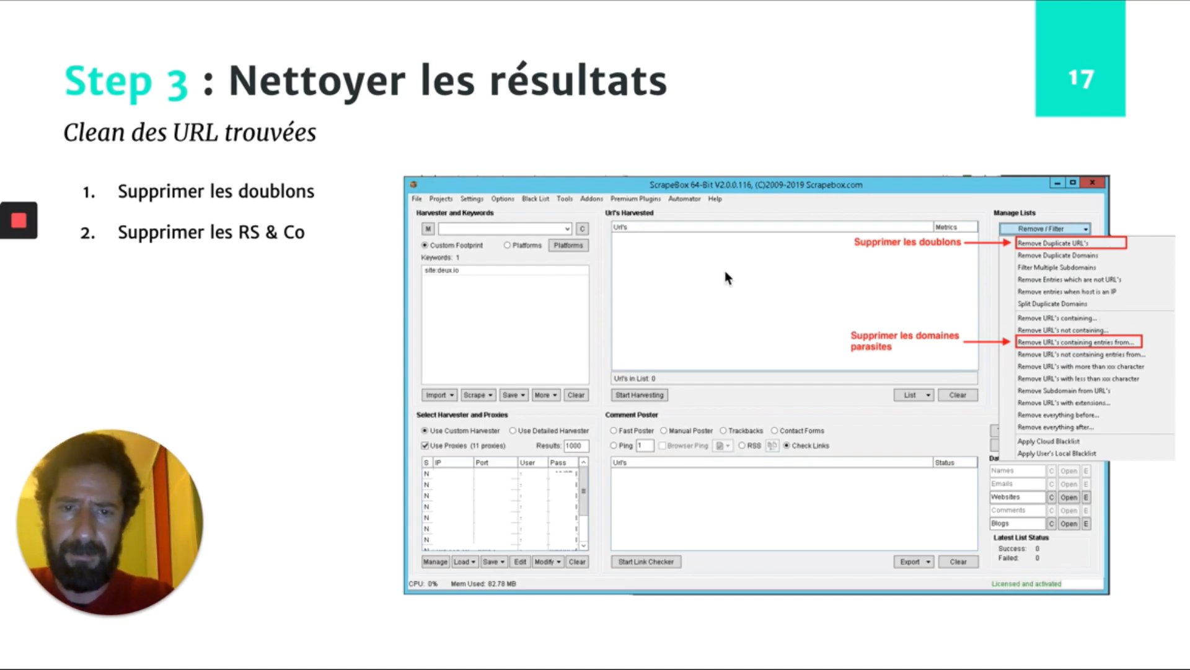
key(Right)
key(super+Tab)
key(ctrl+Right)
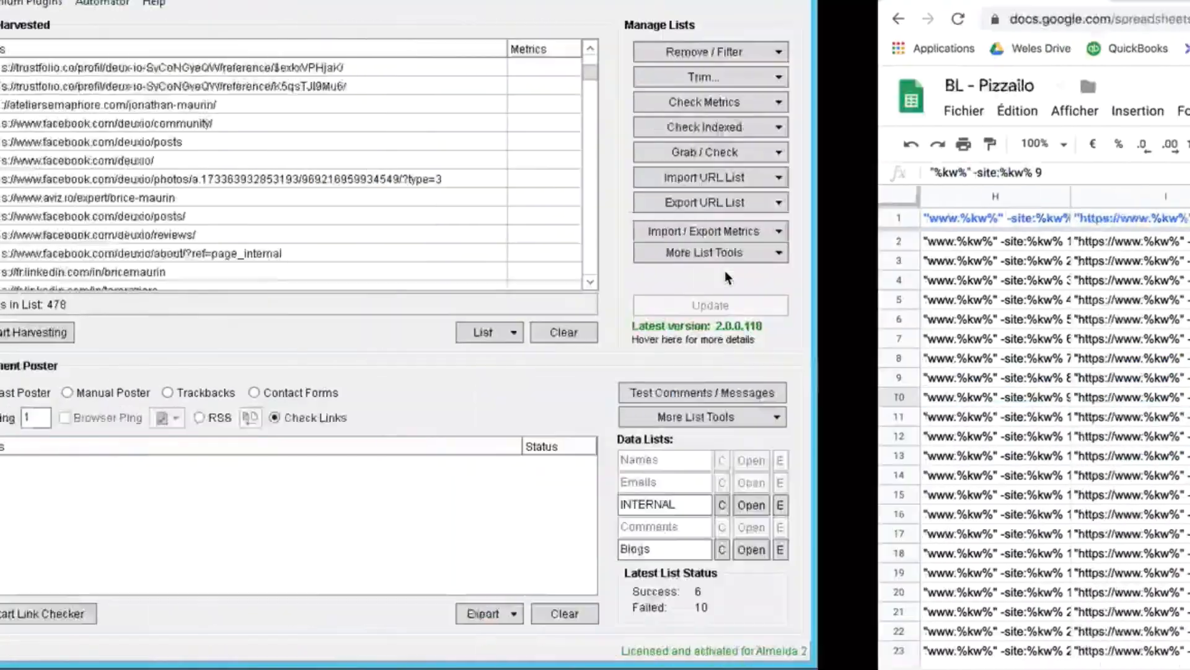
Step: Remove the duplicate URLs from the harvested list and look through the remaining entries
click(1046, 52)
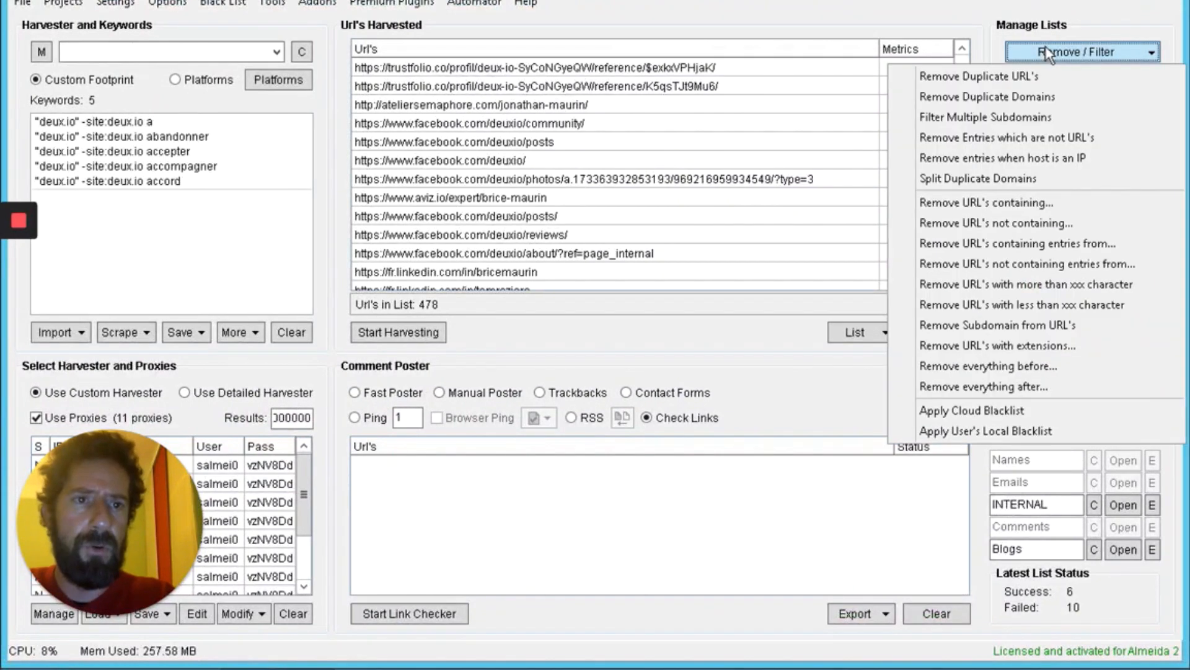
click(975, 74)
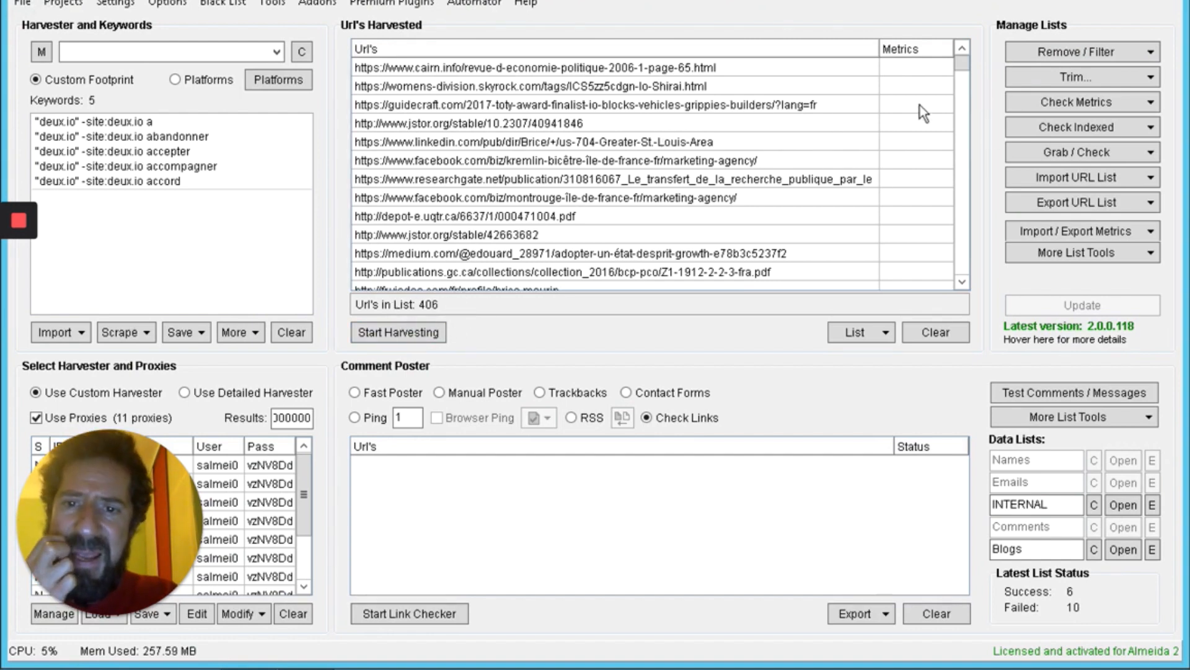
drag(964, 65, 966, 83)
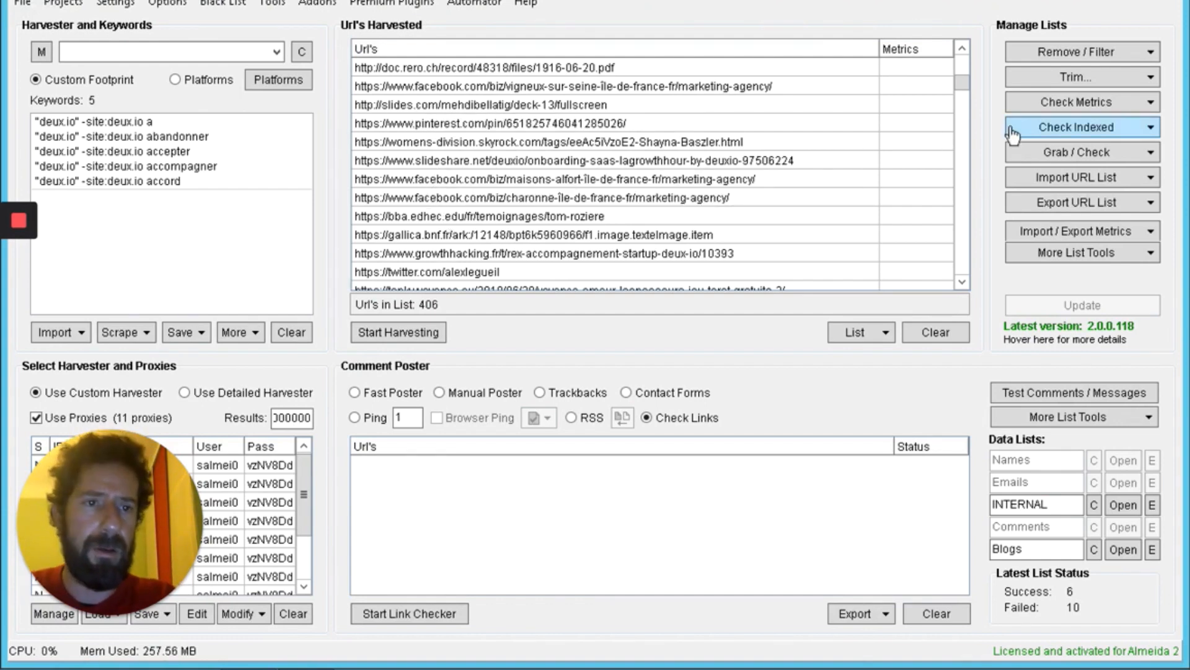
Step: Examine the domains listed in the blacklist_url text file of the Ressources_Scrapebox folder, and close the file and folder
click(1144, 55)
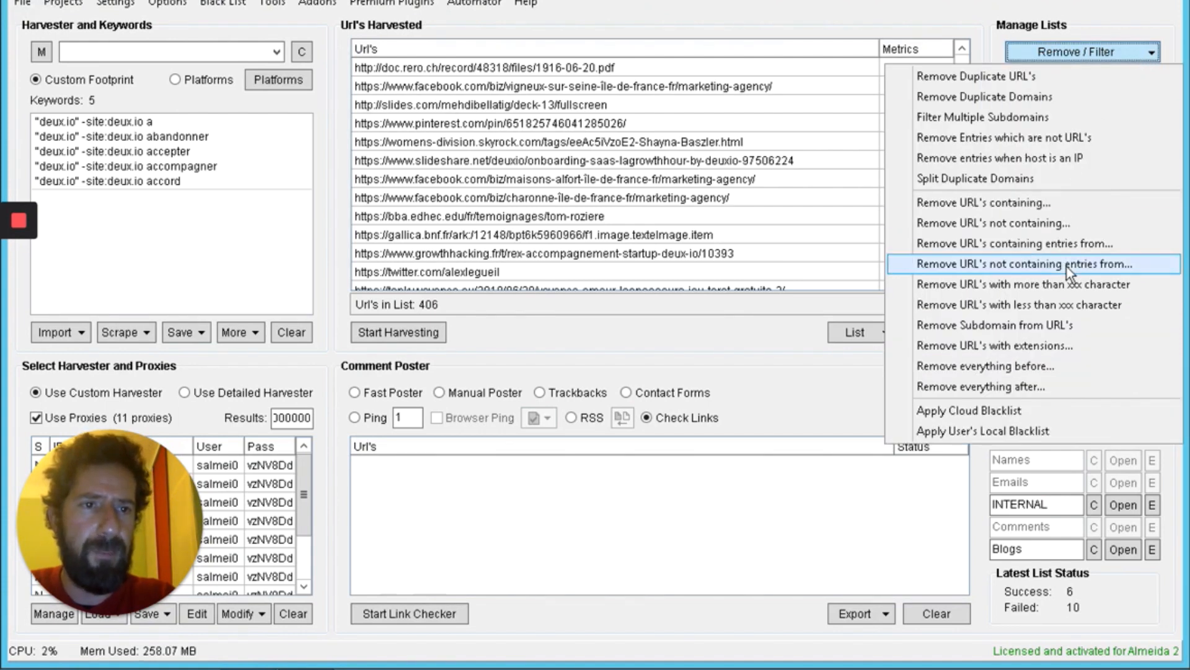
click(1133, 53)
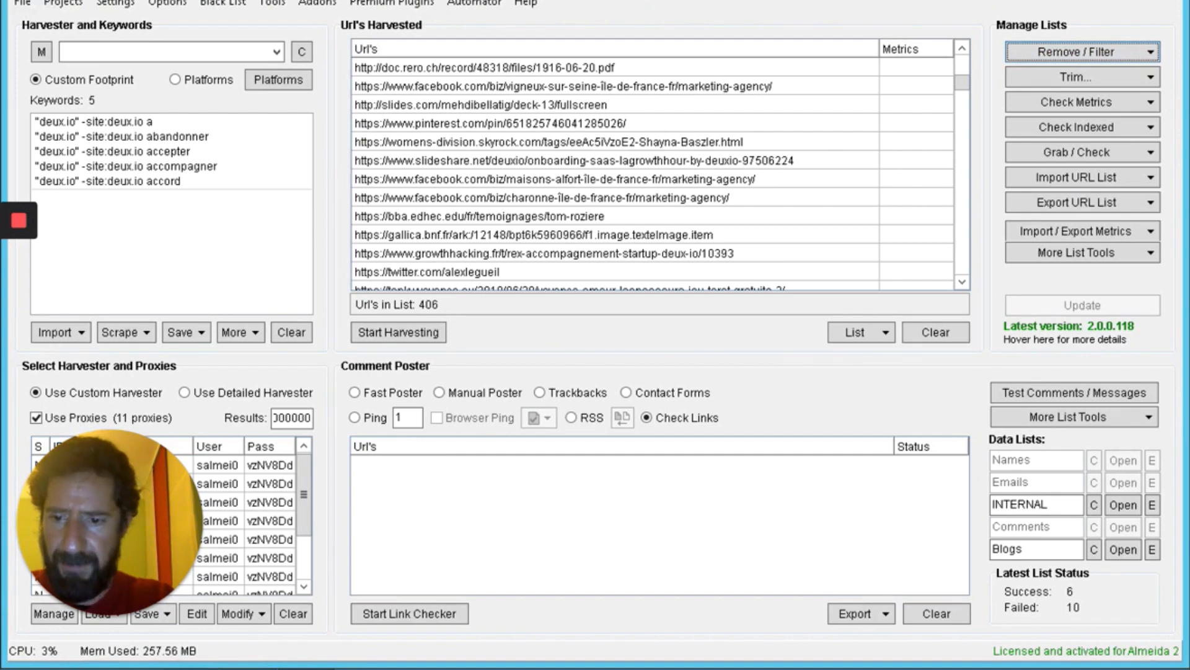
key(super+e)
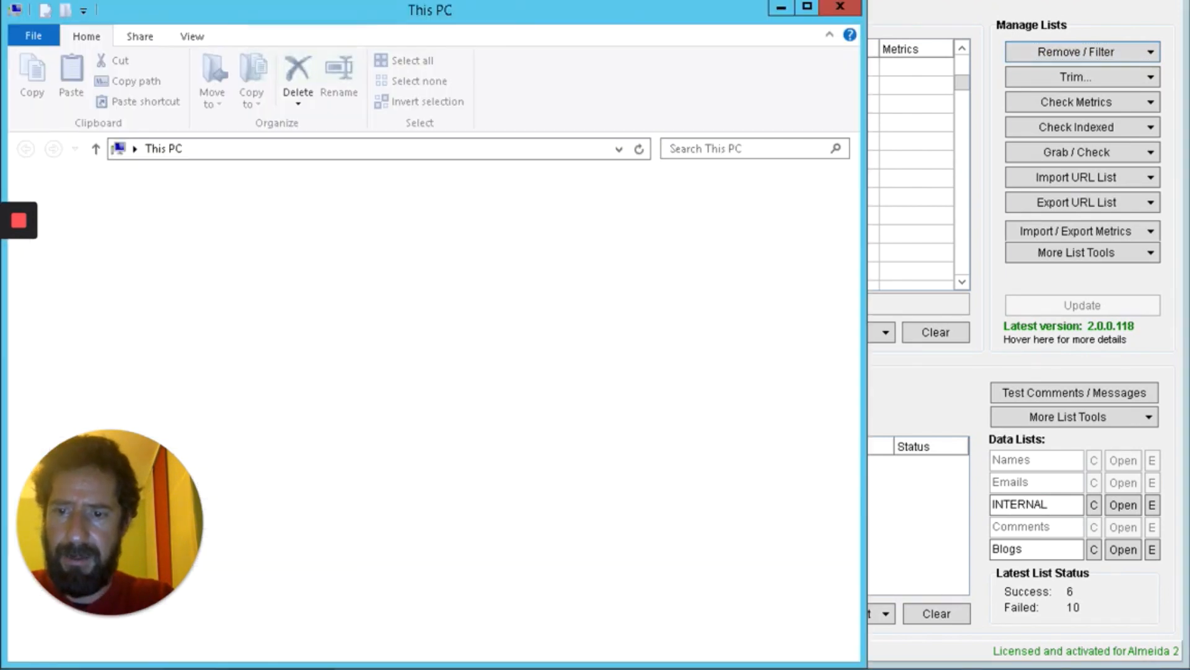
click(115, 208)
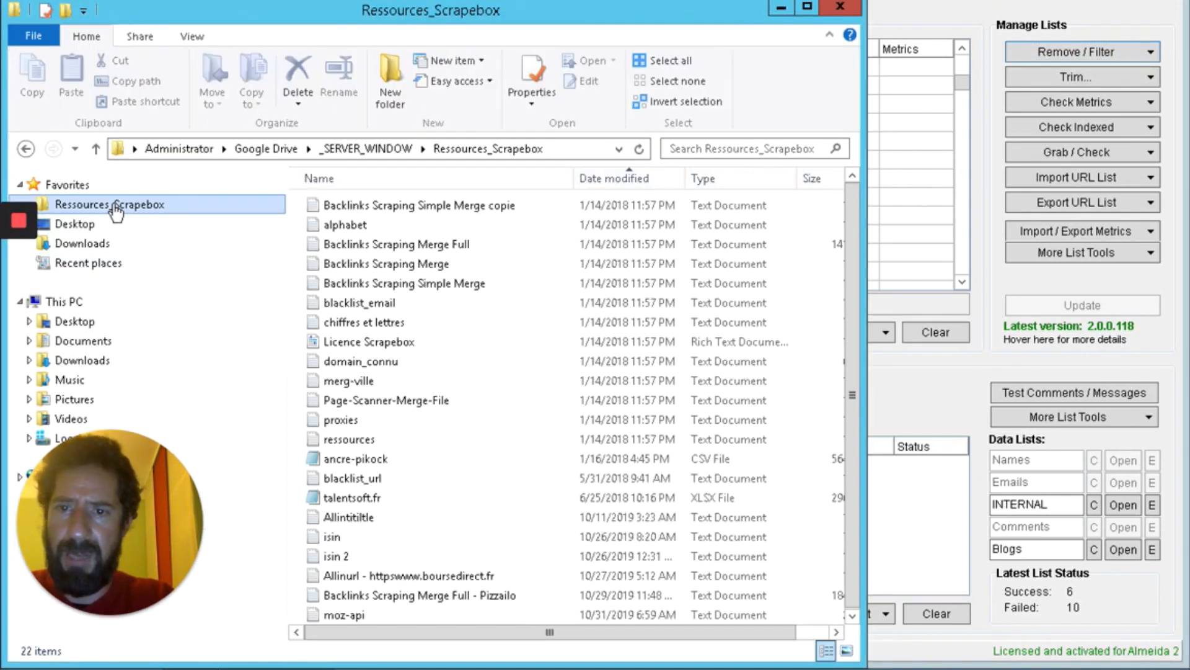
double_click(367, 479)
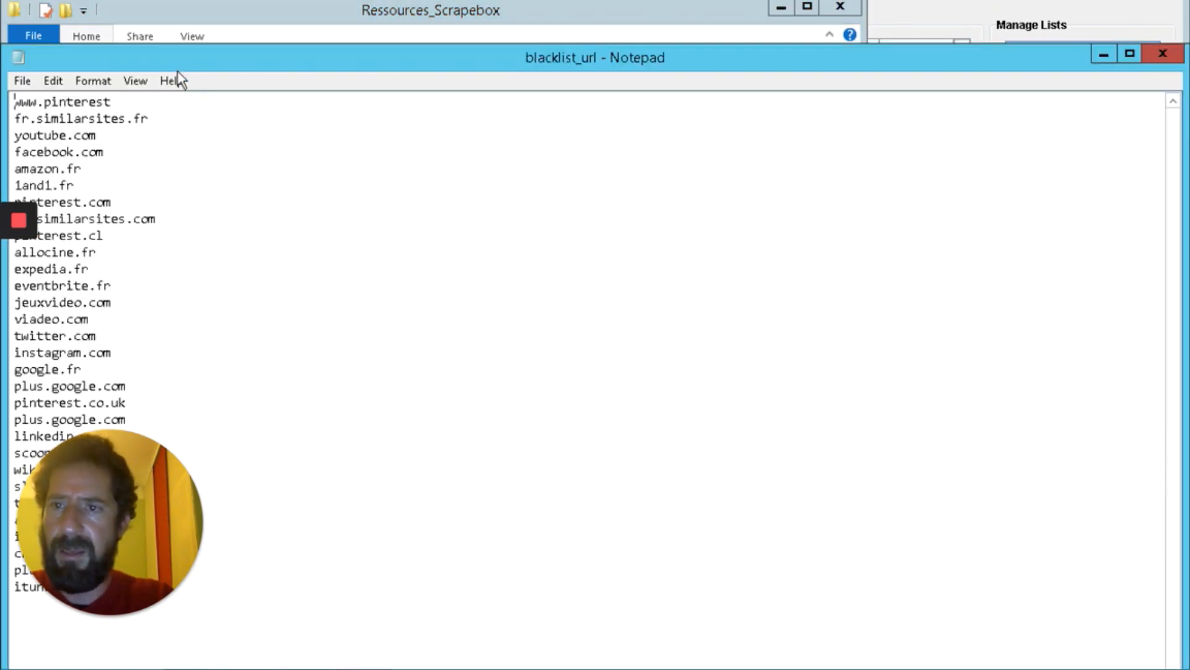
drag(317, 52, 459, 43)
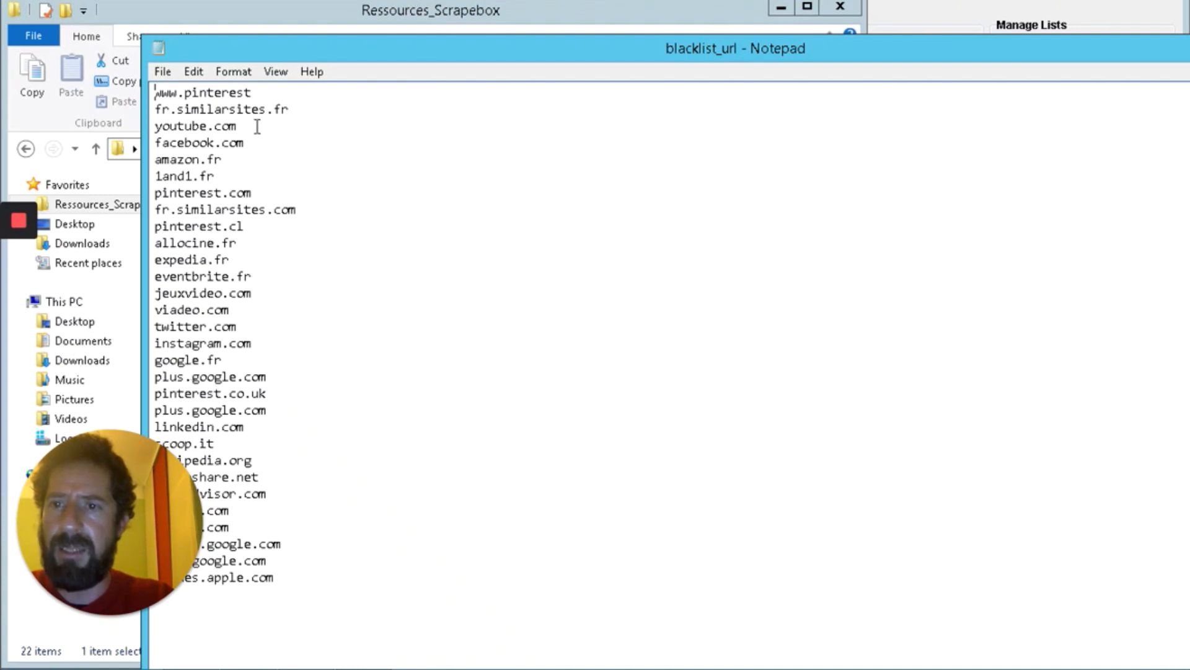
drag(253, 133, 155, 137)
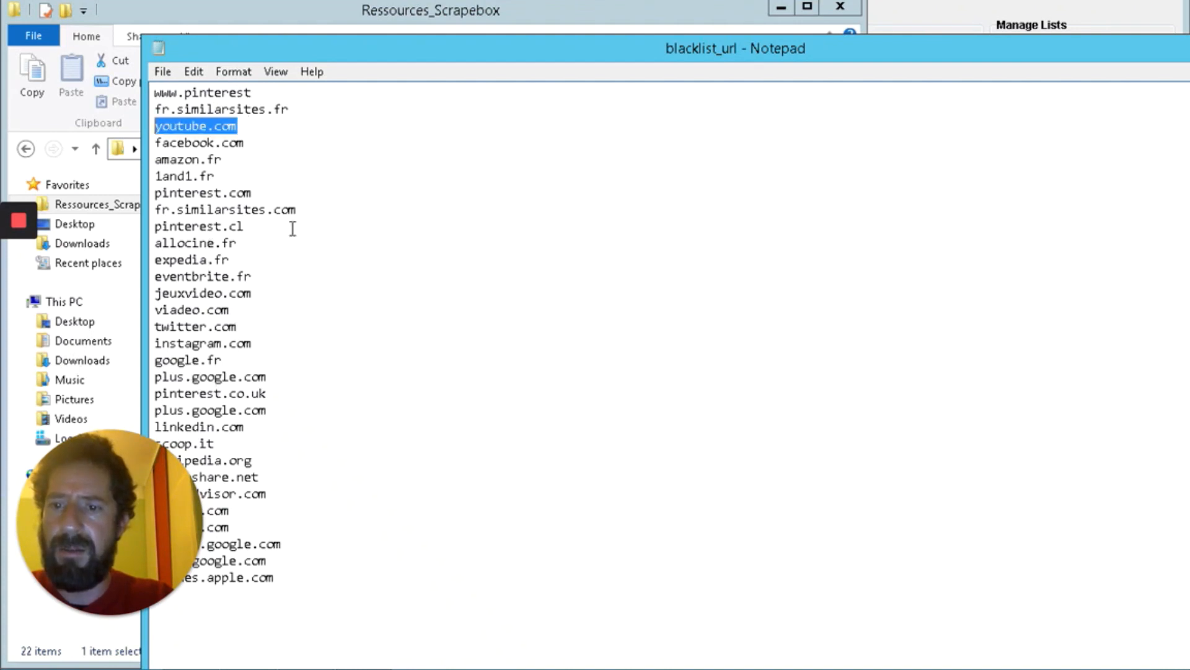
drag(570, 55, 454, 50)
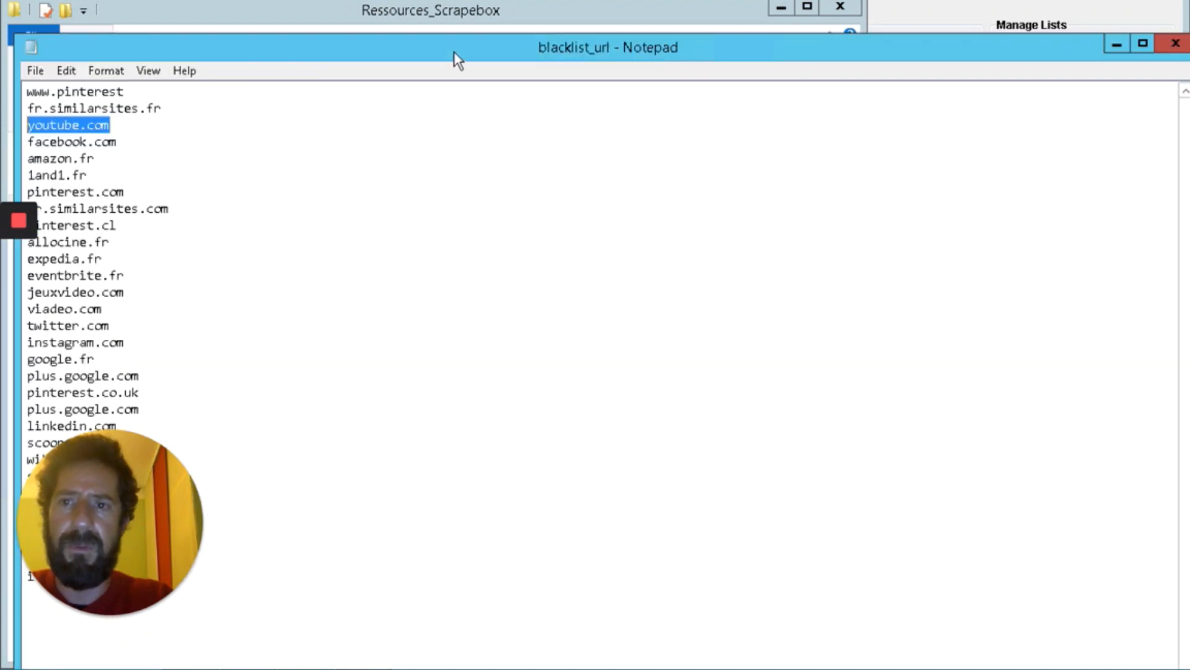
click(1176, 43)
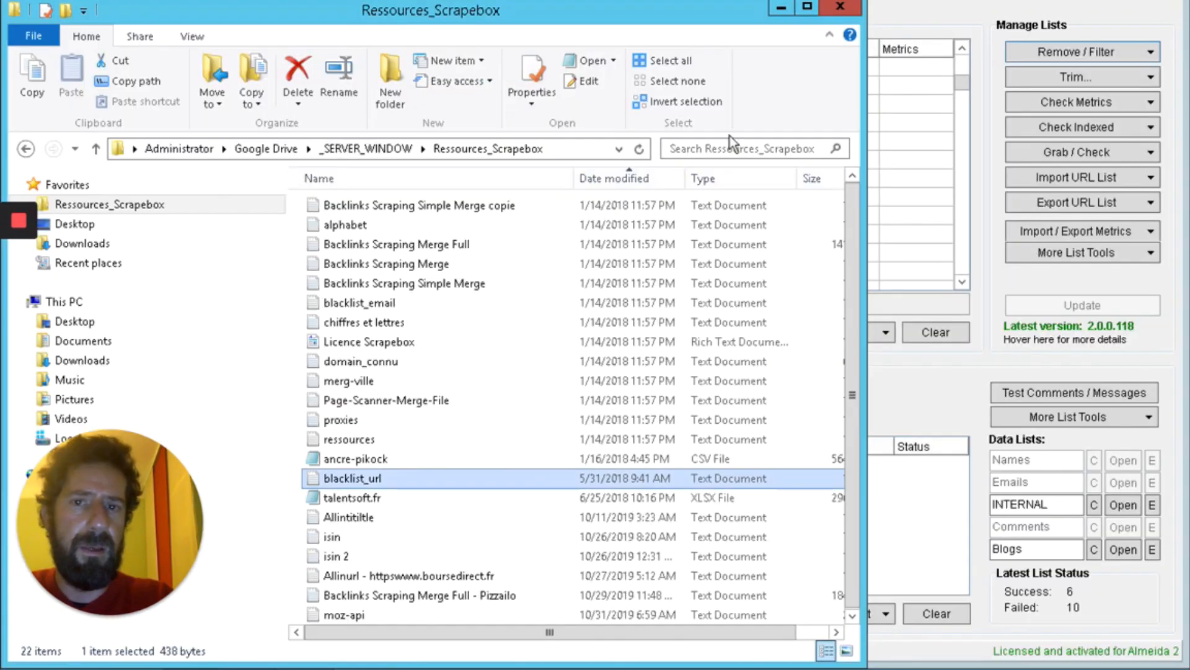
click(838, 9)
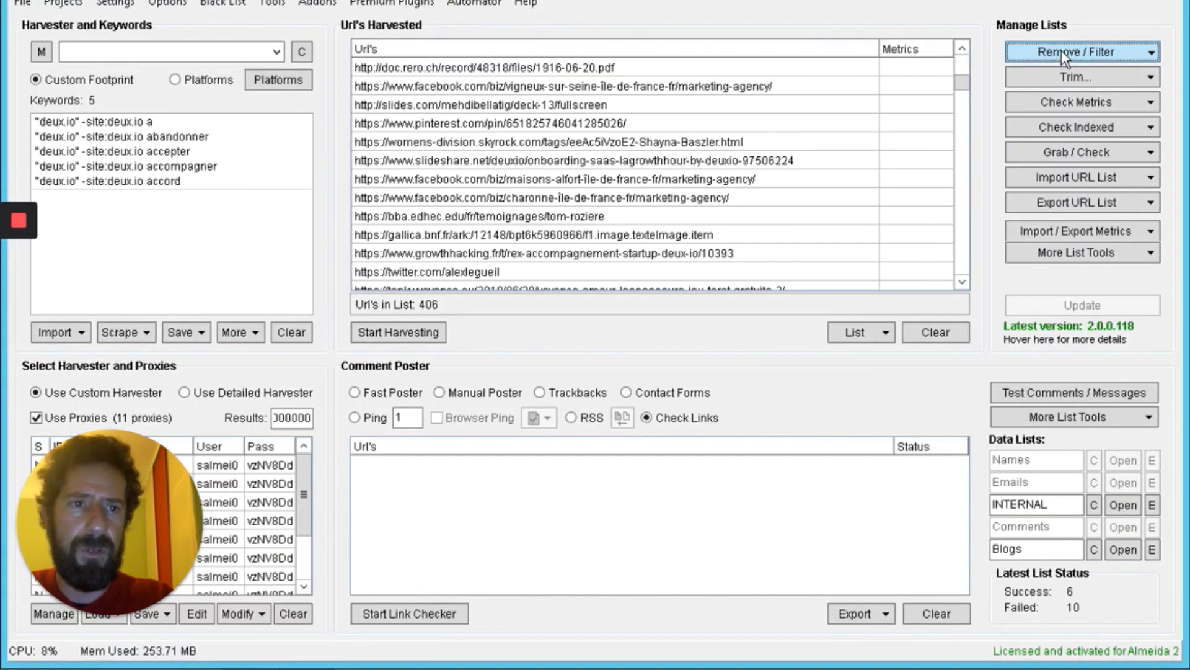
Step: Remove the harvested URLs that contain entries from the blacklist_url text file
click(1062, 50)
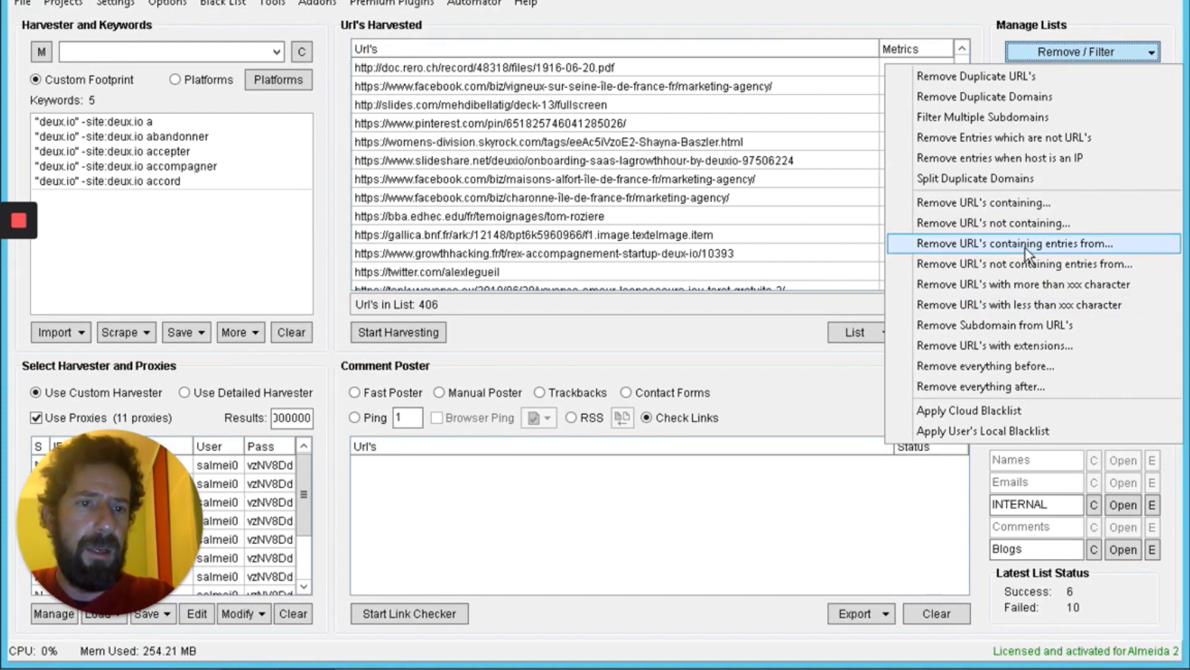
click(1062, 244)
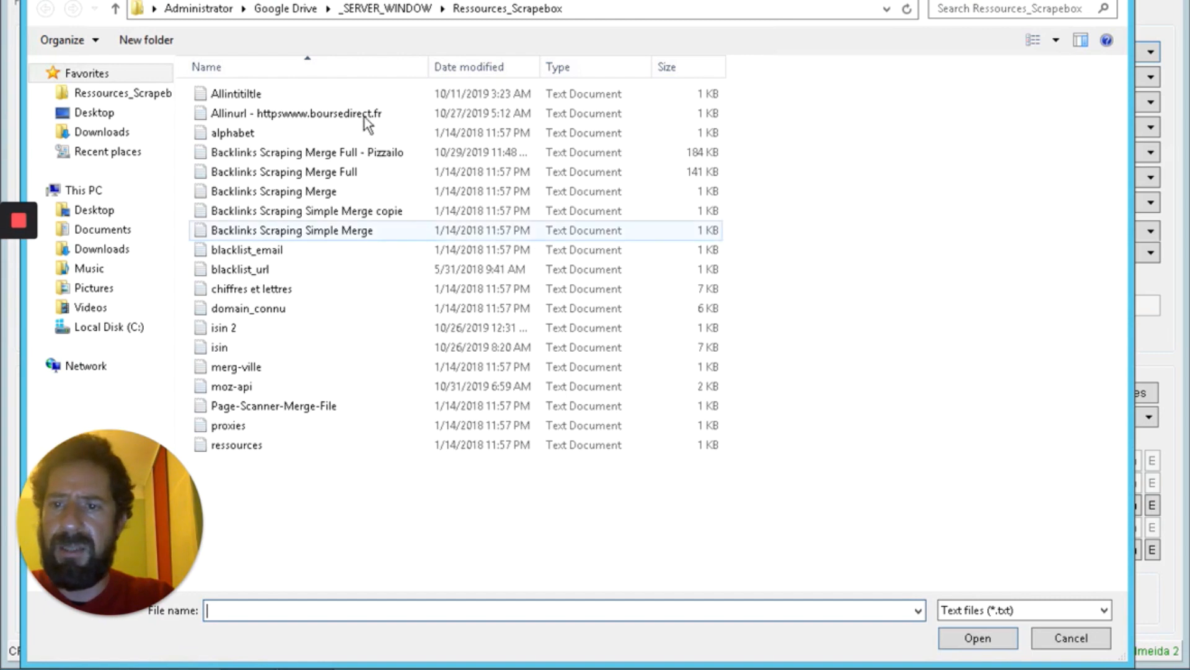
click(270, 271)
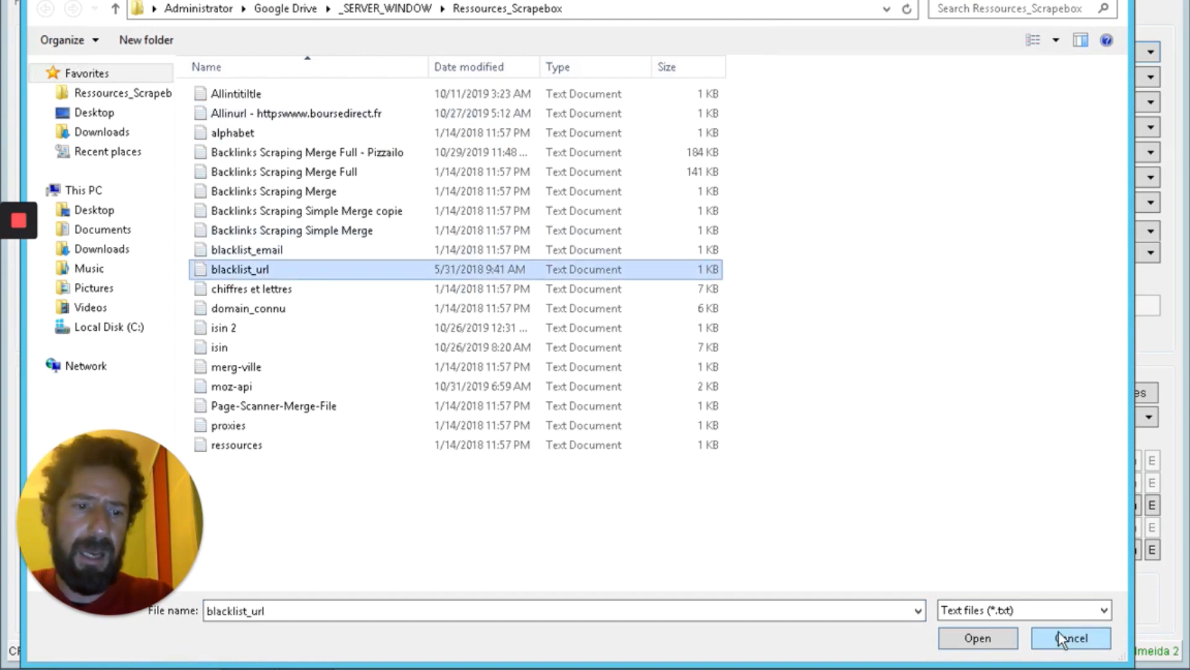
click(978, 638)
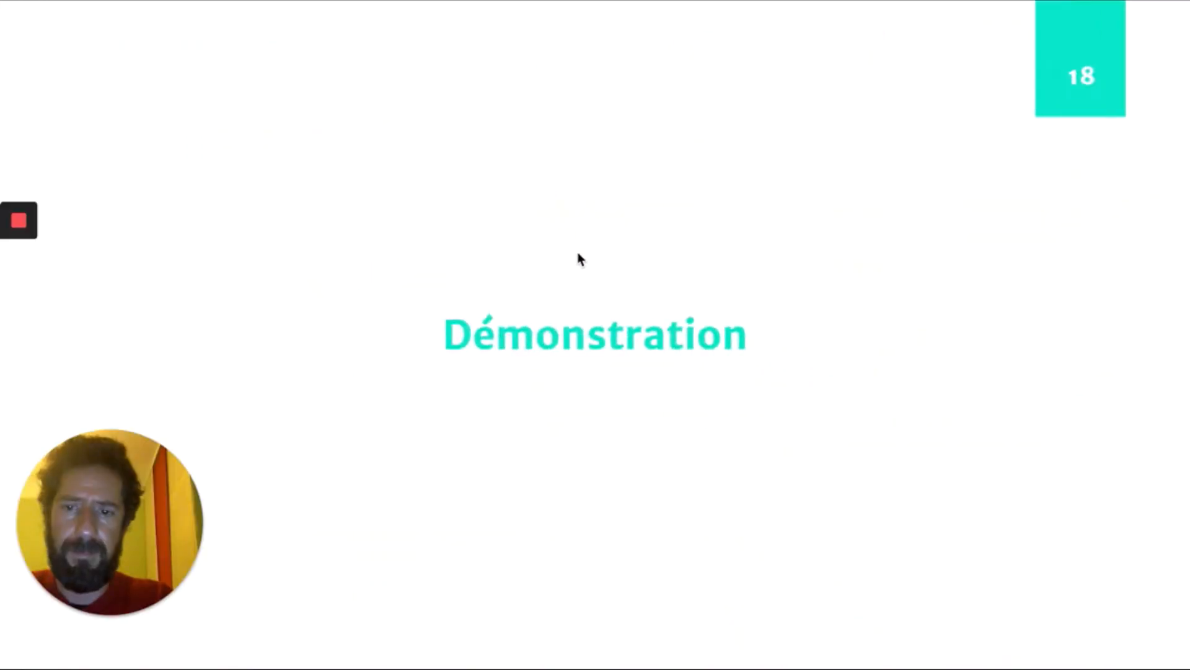
key(Right)
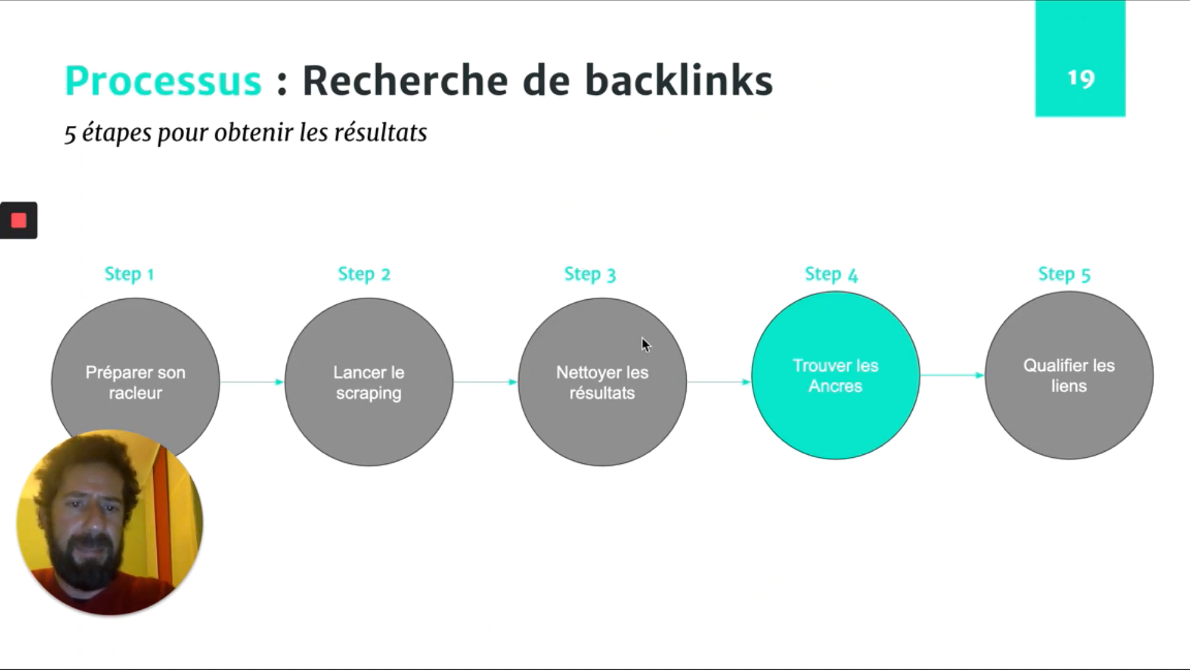
key(Right)
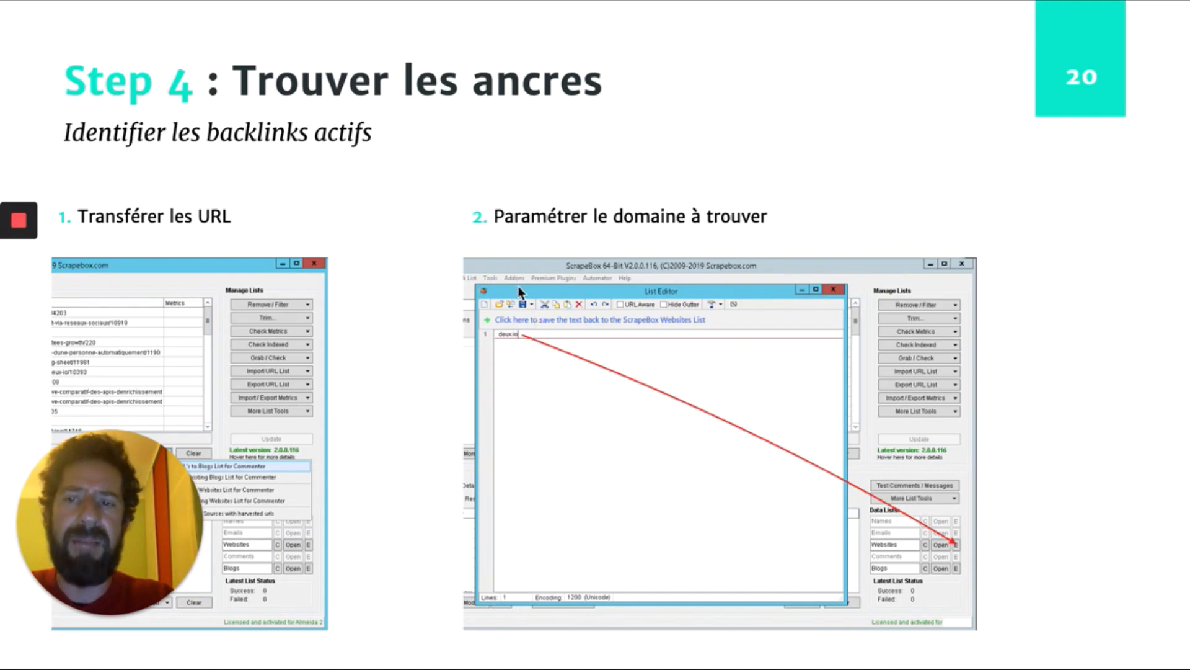
key(Right)
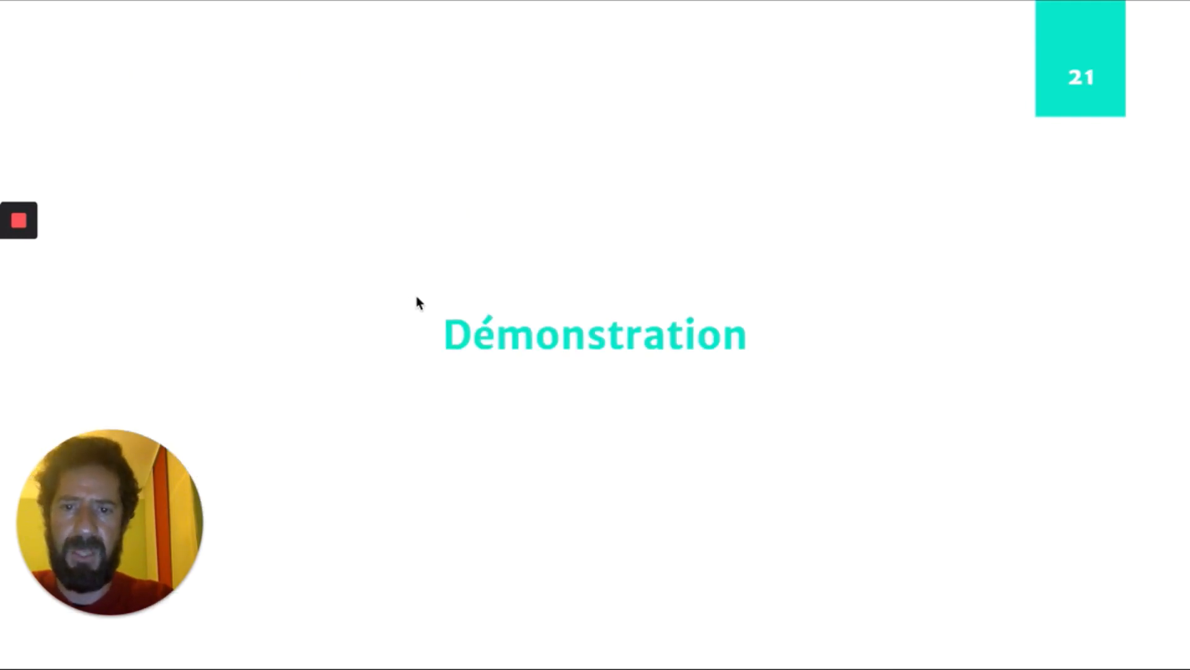
Step: Switch back to ScrapeBox and transfer the harvested URLs to the Blogs list for the commenter
key(ctrl+Left)
key(ctrl+Left)
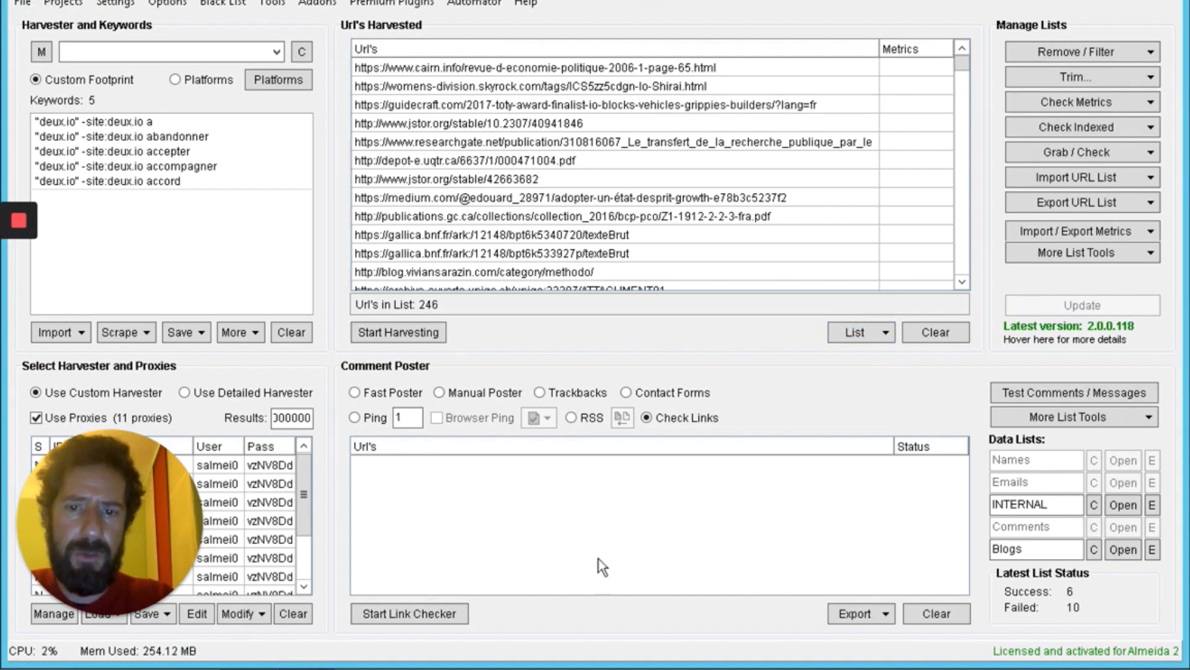
click(888, 334)
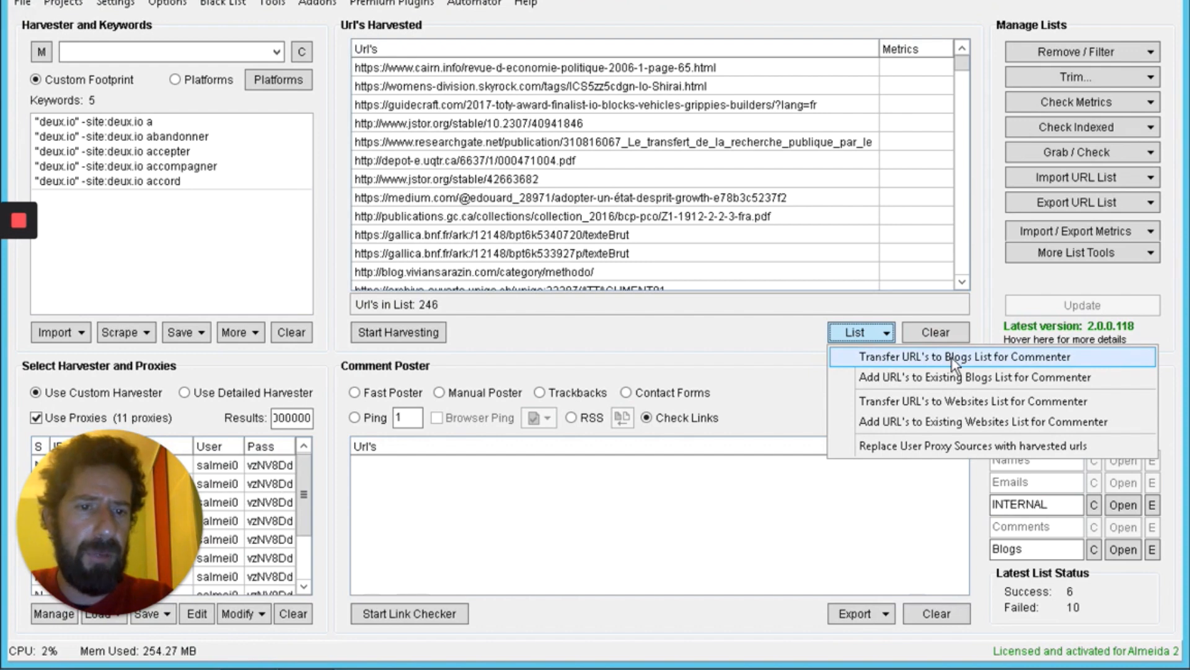
click(1007, 356)
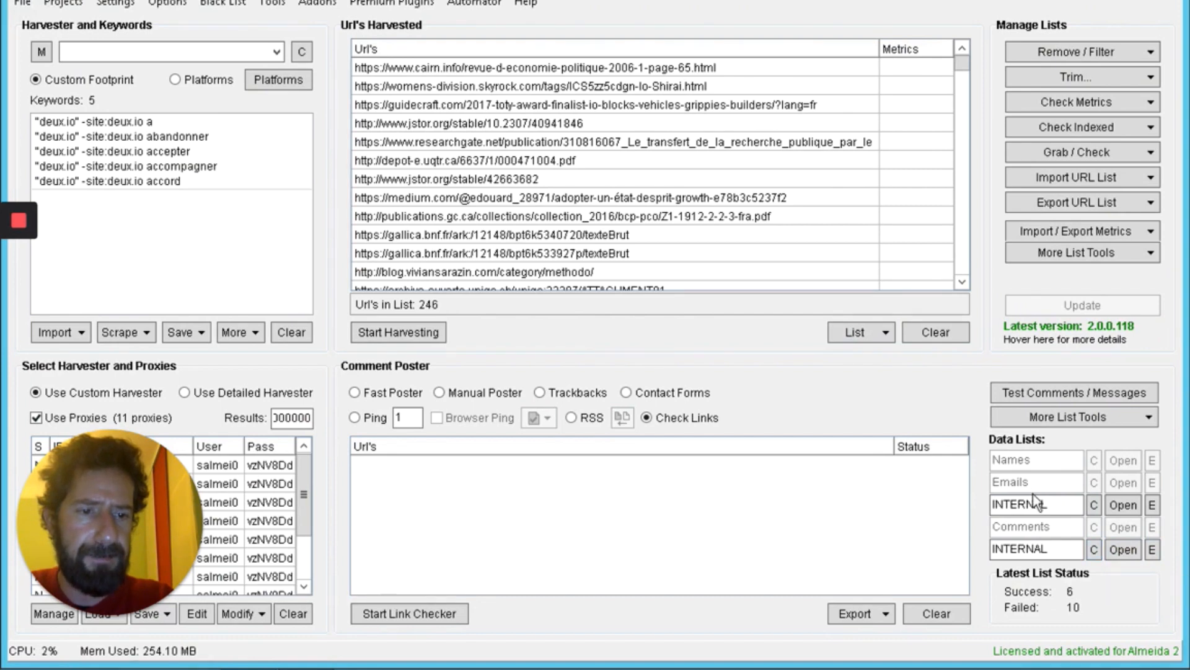
Step: Clear the Websites data list, enter deux.io as its only entry and save it back to ScrapeBox
click(1094, 505)
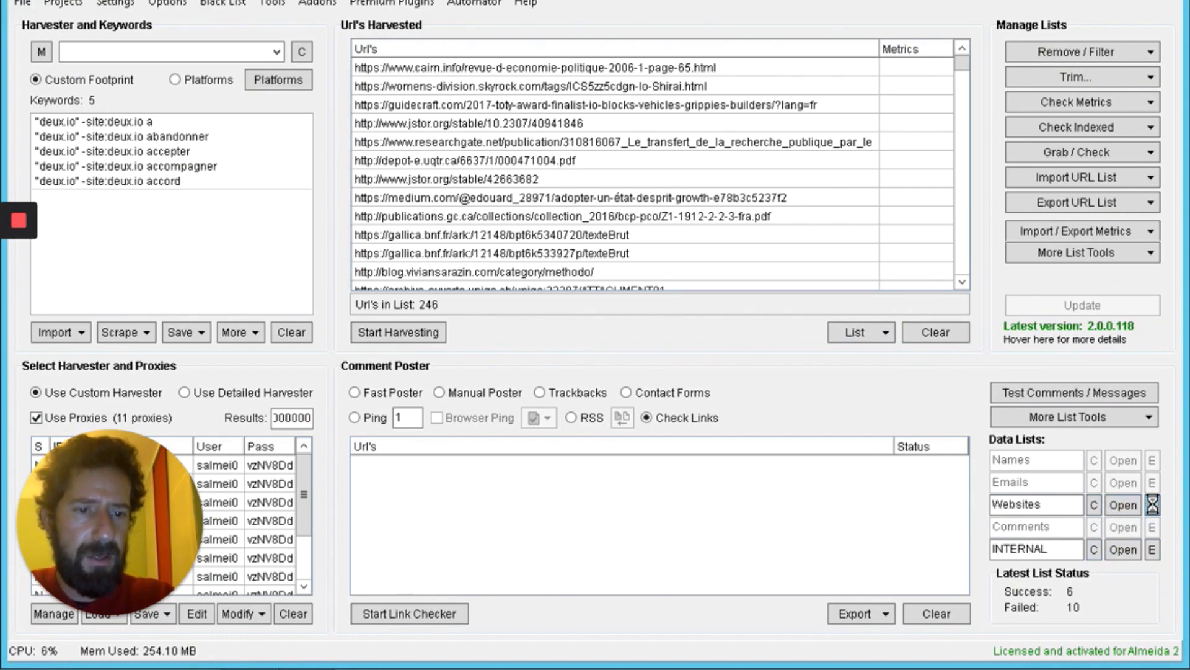
click(1152, 505)
click(382, 110)
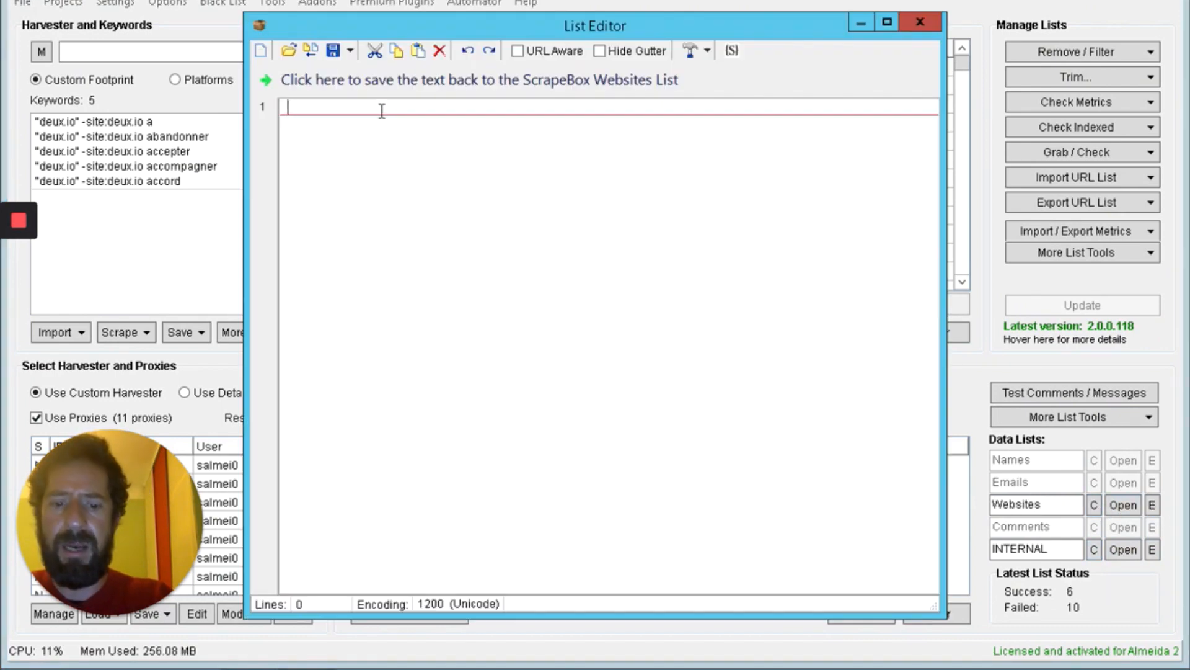
text(deux.io)
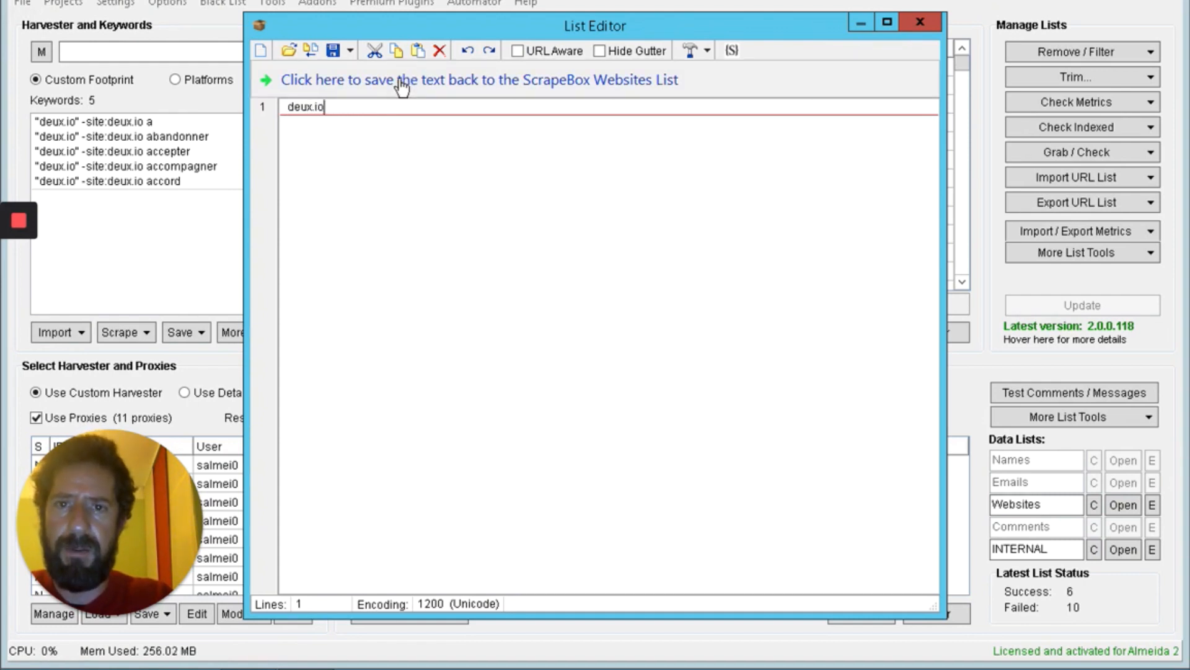
click(400, 81)
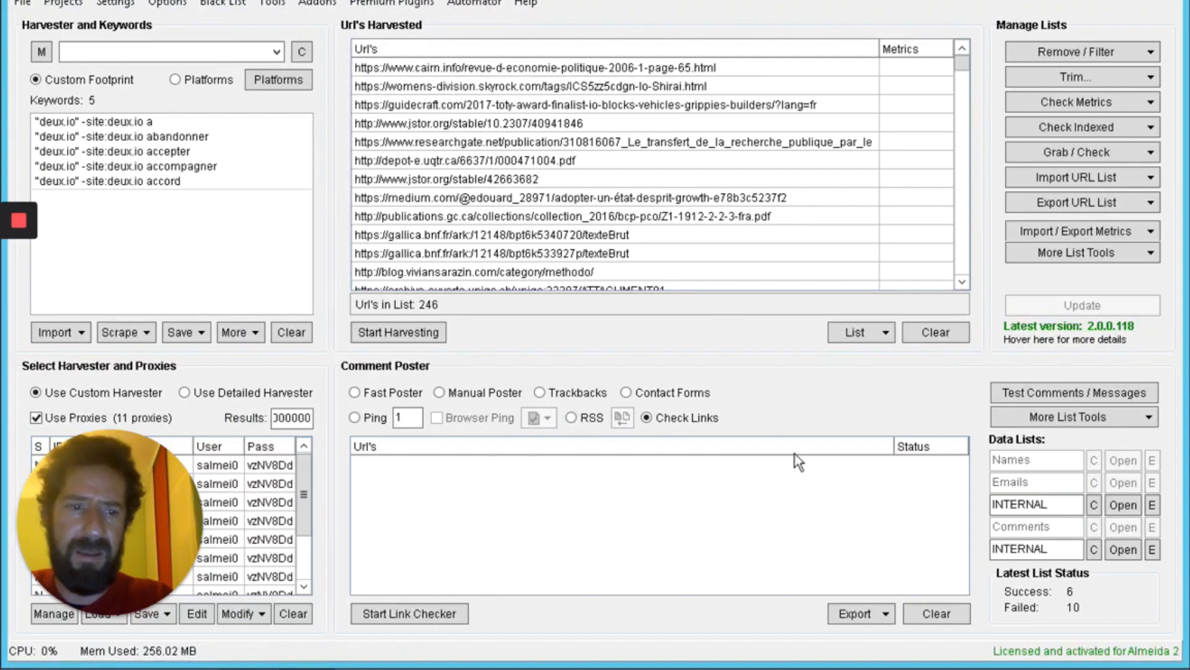
Step: Check the contents of the Websites and Blogs data lists in the List Editor, closing it after each
click(1153, 506)
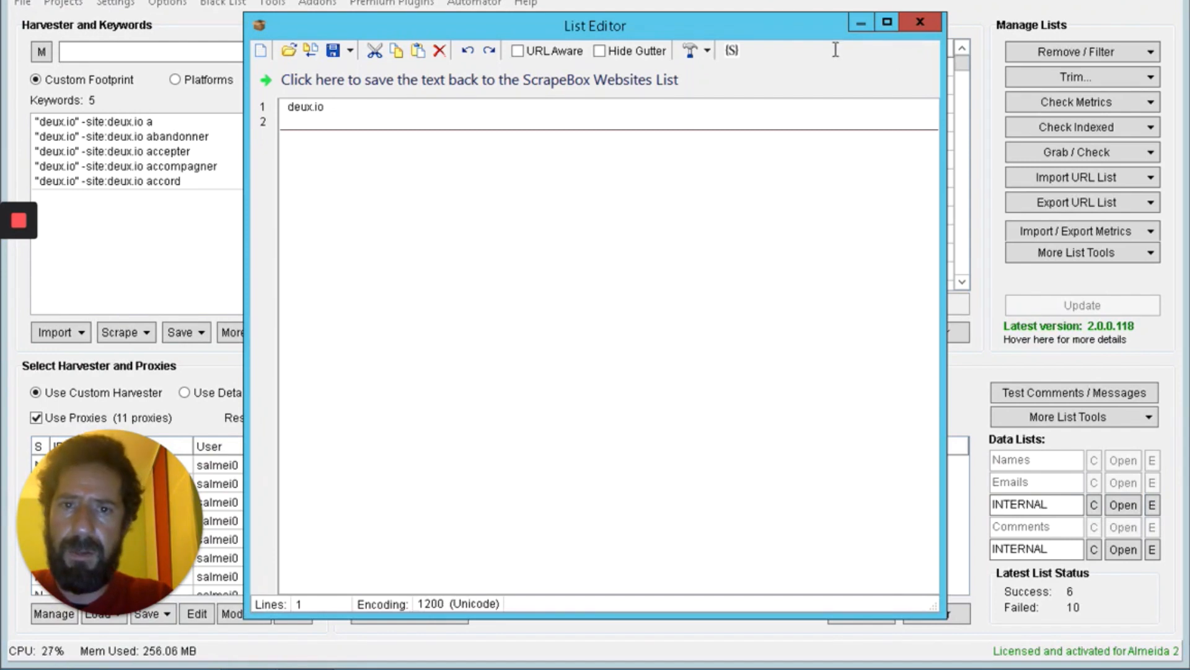
click(922, 19)
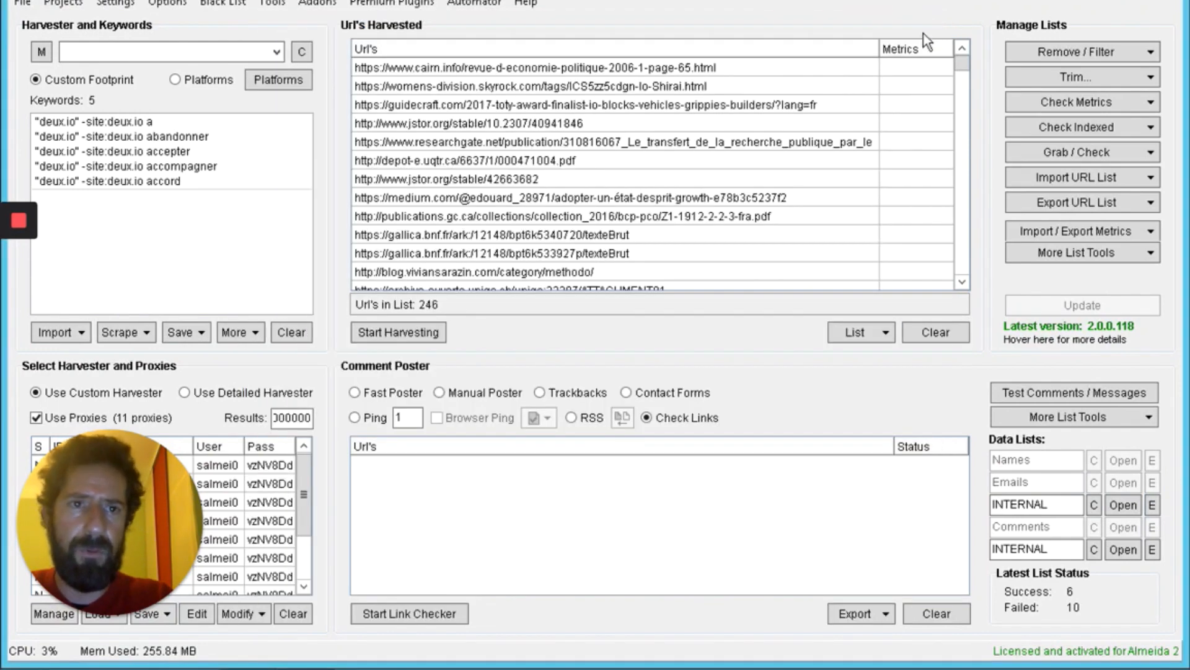
click(1153, 550)
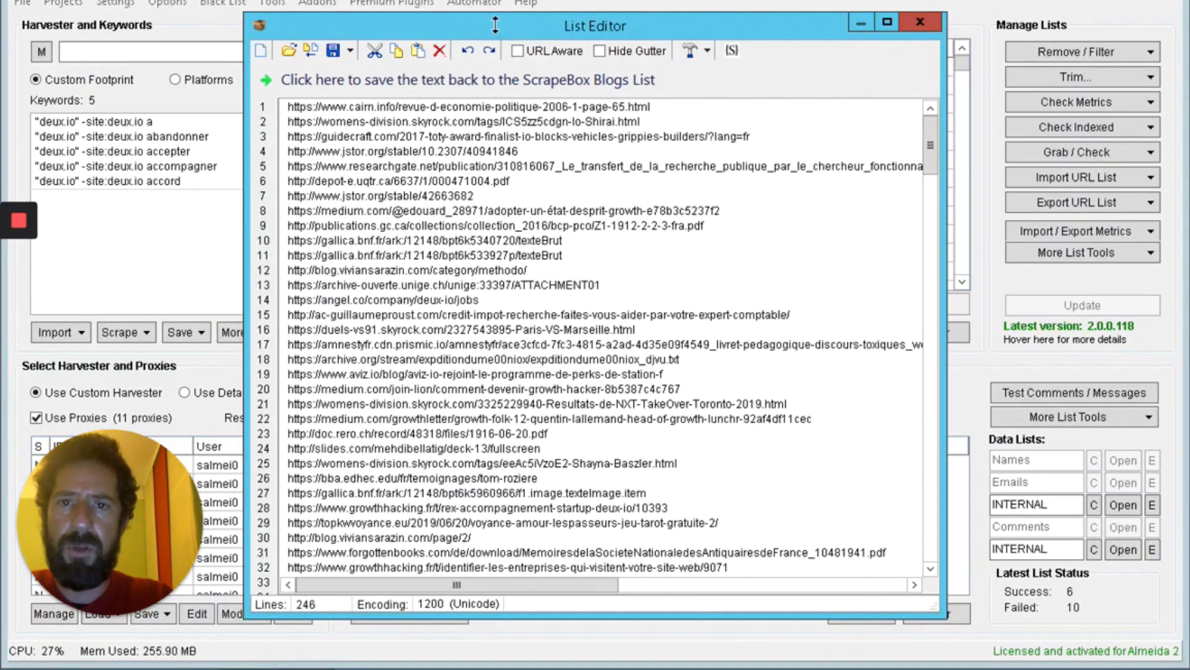
drag(494, 25, 505, 110)
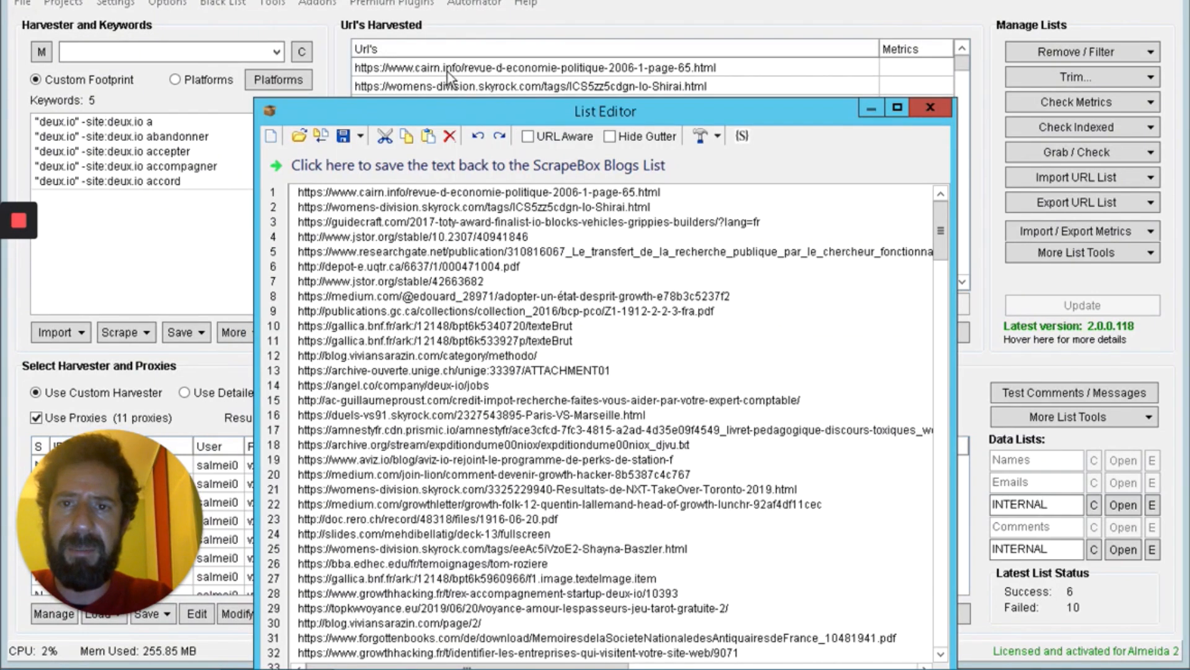
click(939, 107)
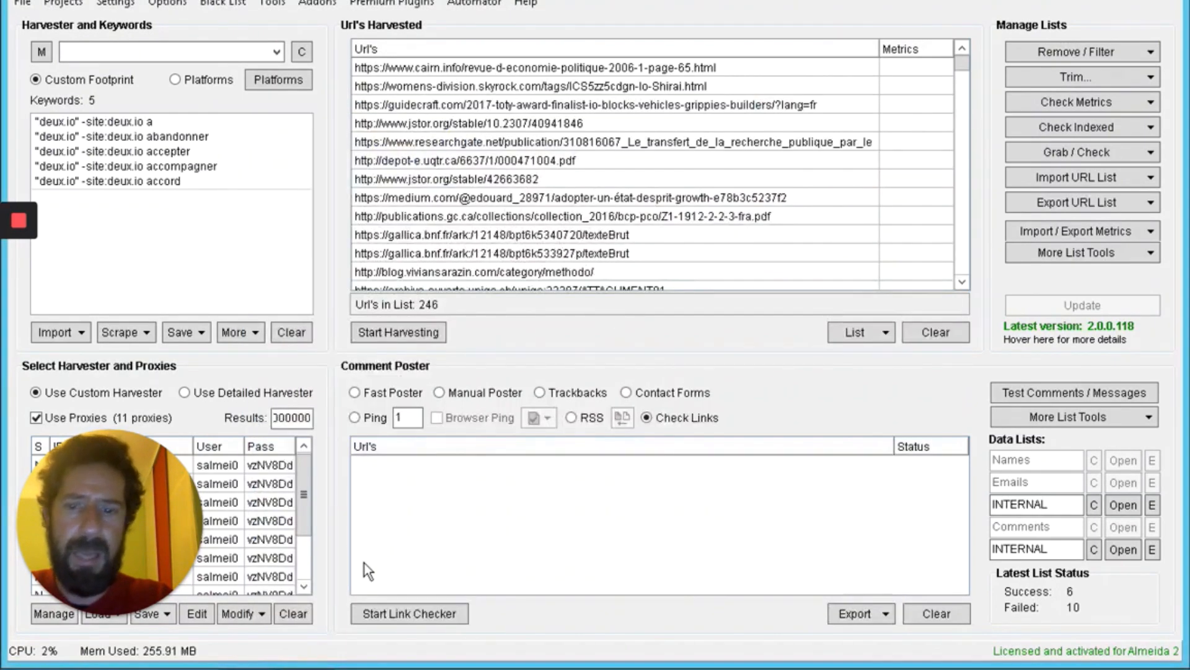
Step: Open the Link Checker and run the check for deux.io links on all loaded URLs
click(422, 620)
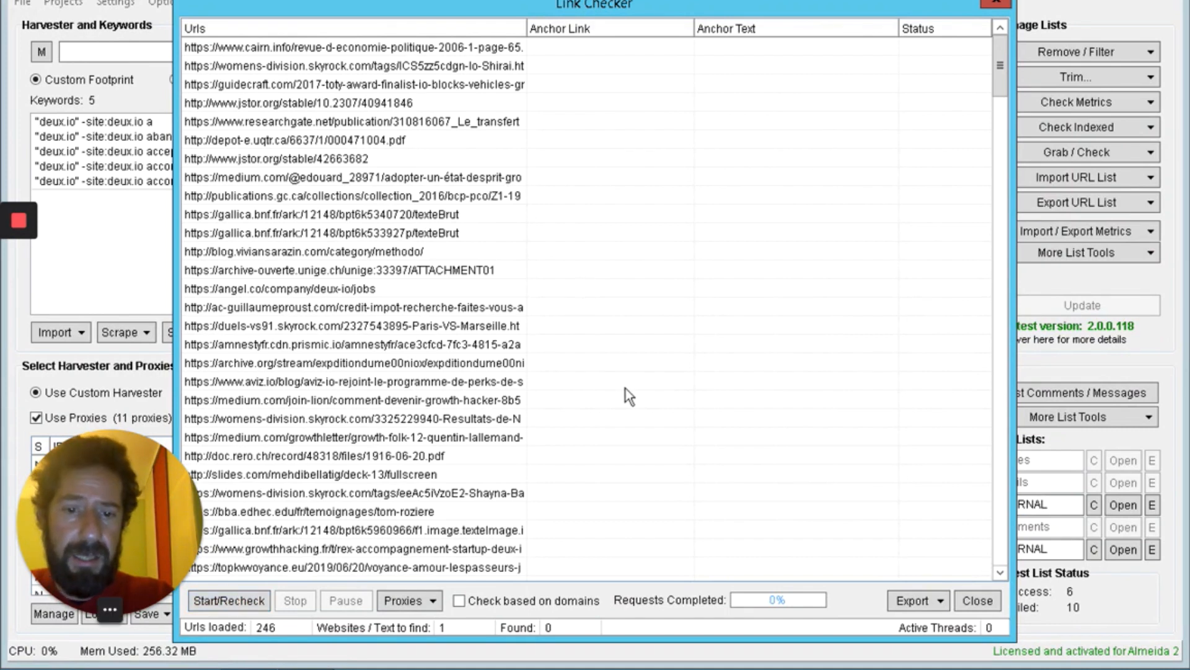
click(253, 601)
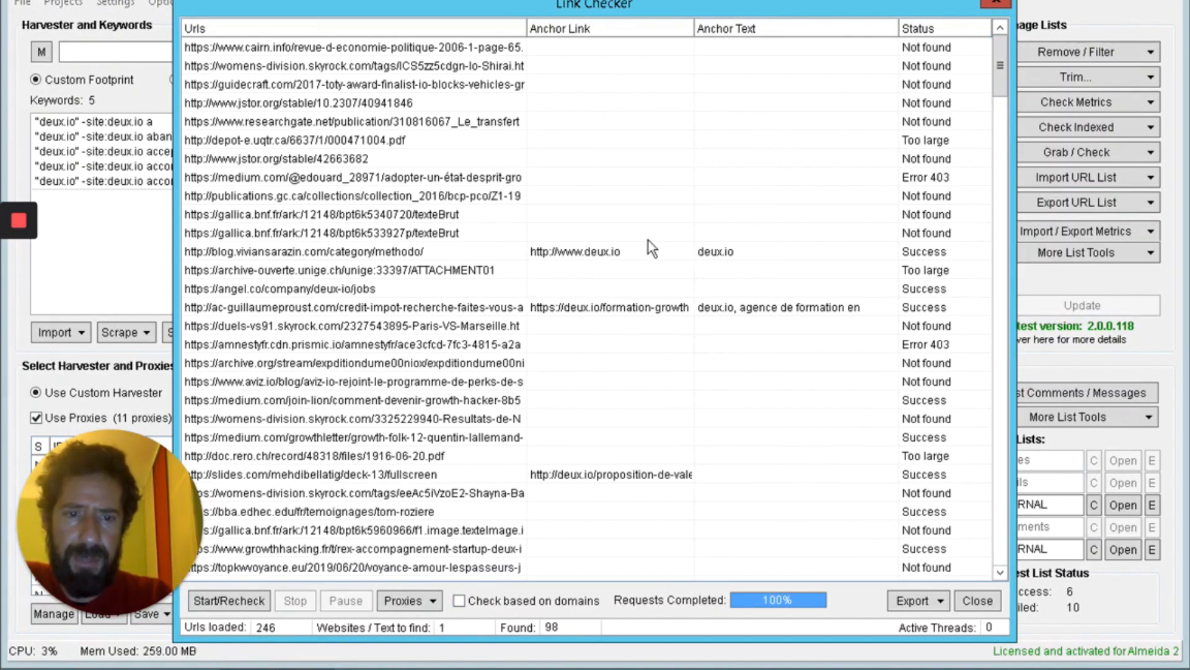
Step: Export all link check results as a CSV file named bldeuxio on the Desktop, replacing the existing file
click(941, 605)
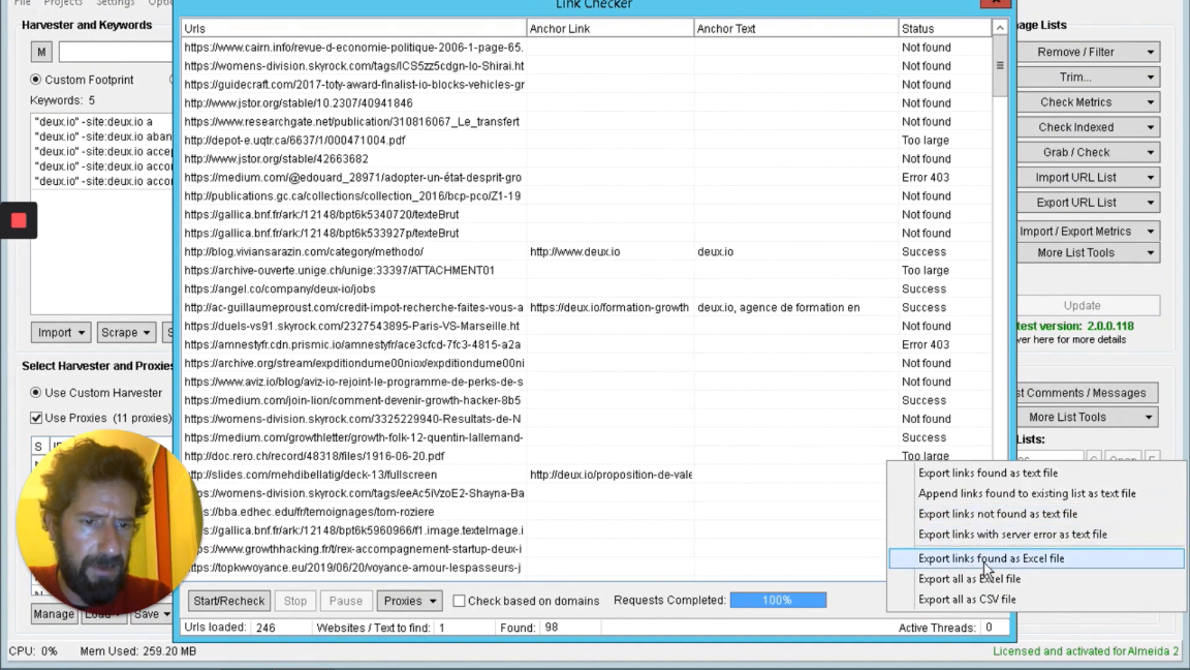
click(996, 598)
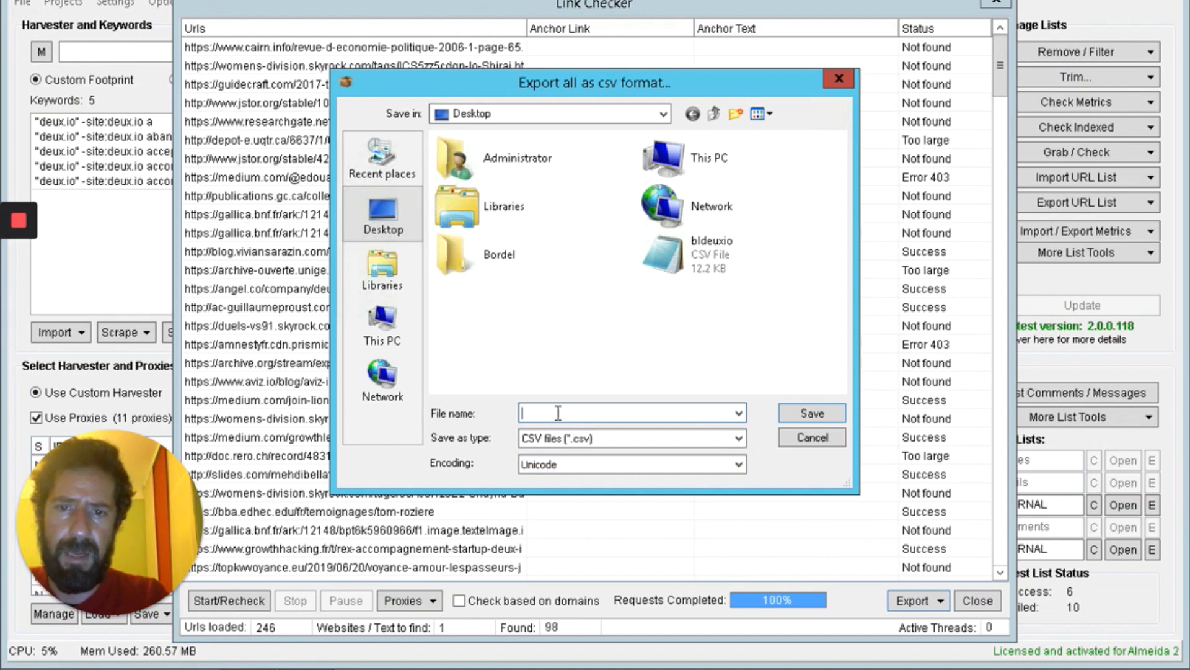
text(bl)
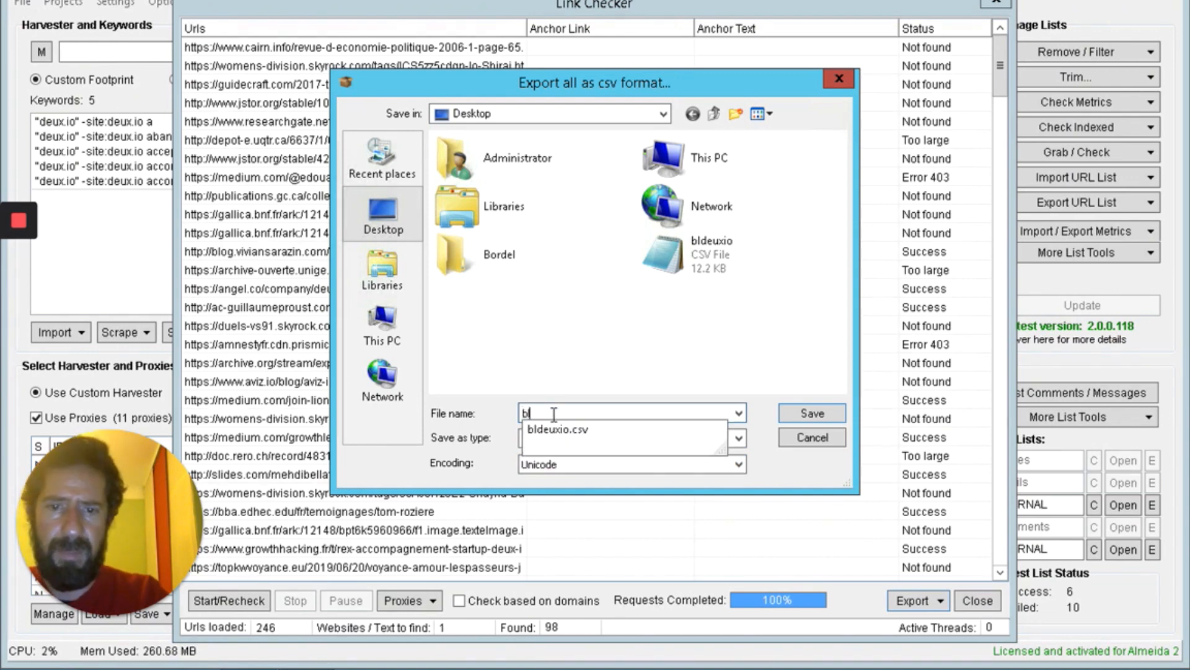
text(deux)
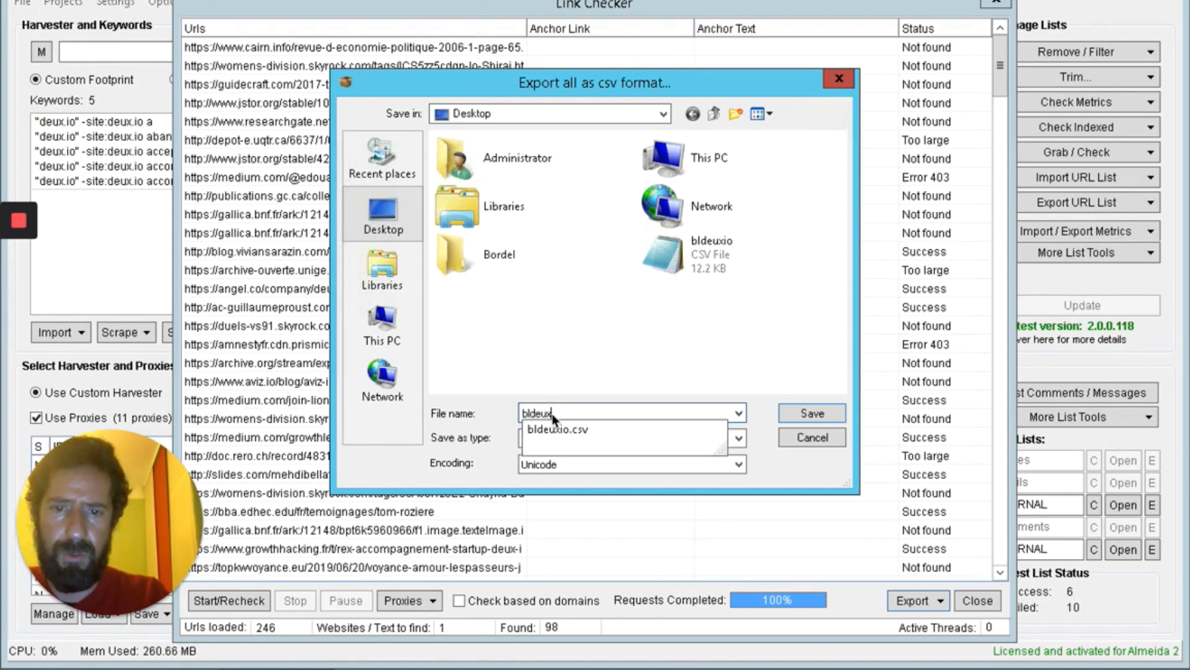
text(io)
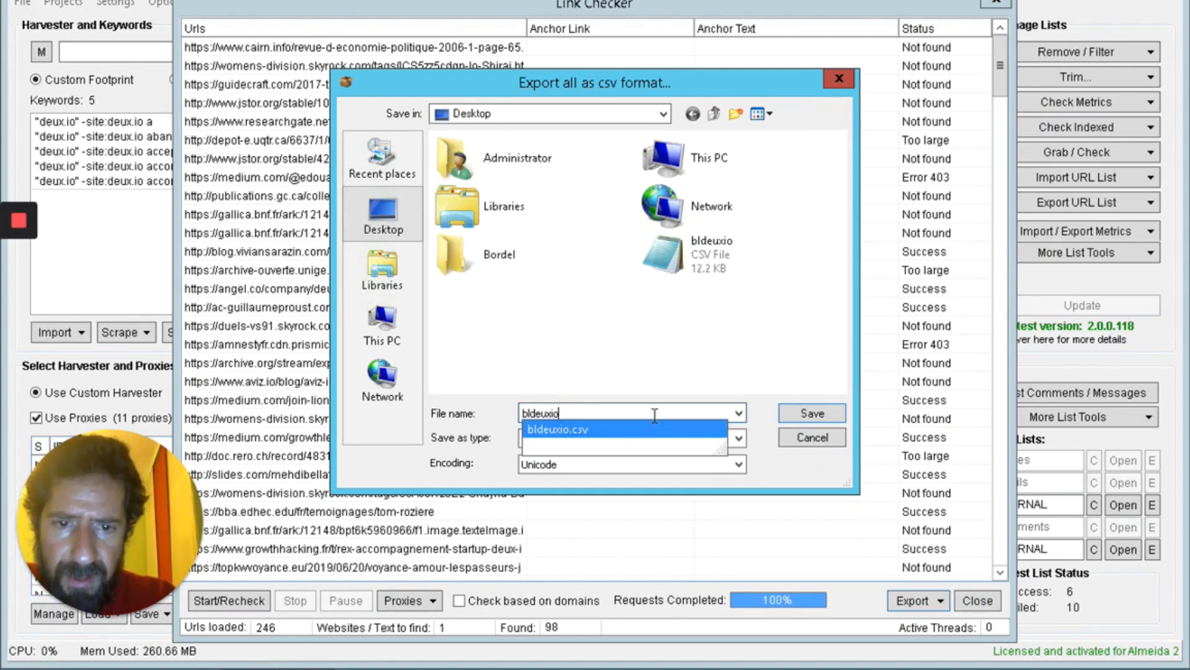
click(761, 415)
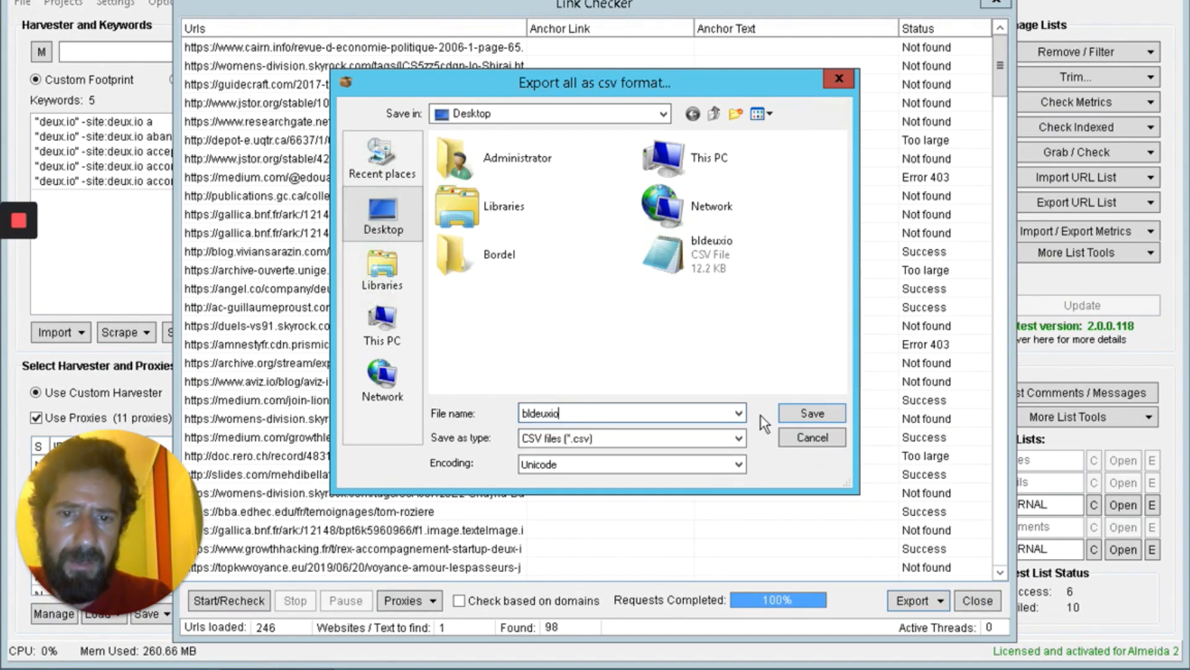
click(837, 411)
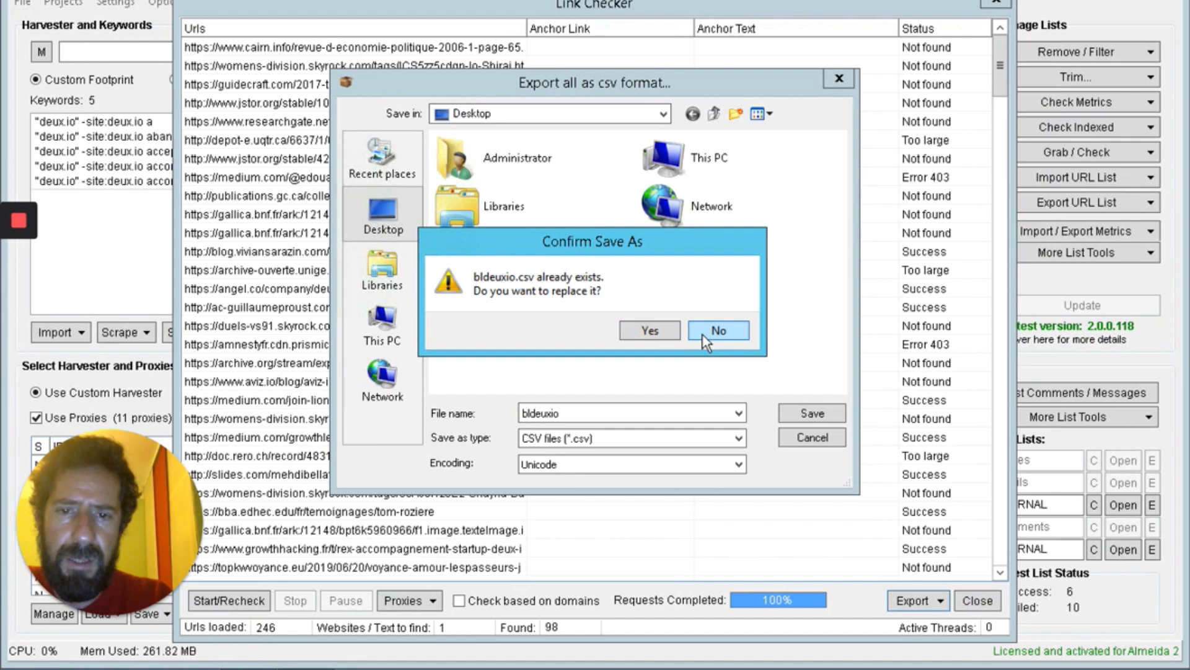
click(657, 333)
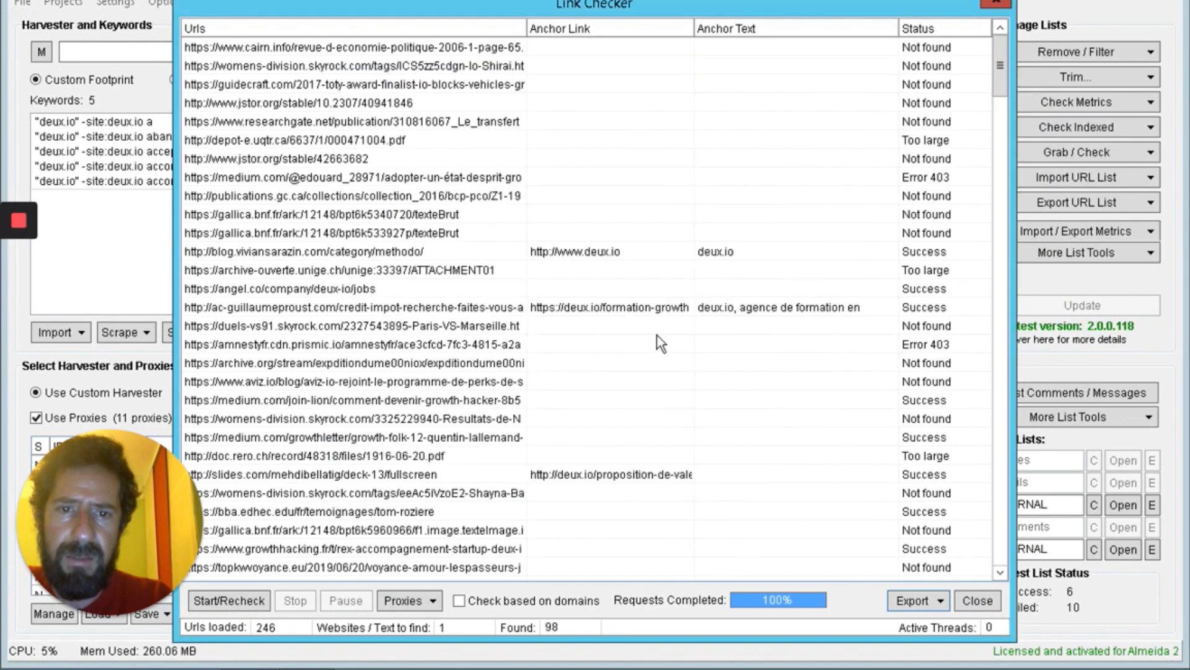
Step: Close the Link Checker and clear the harvested URL list
click(979, 600)
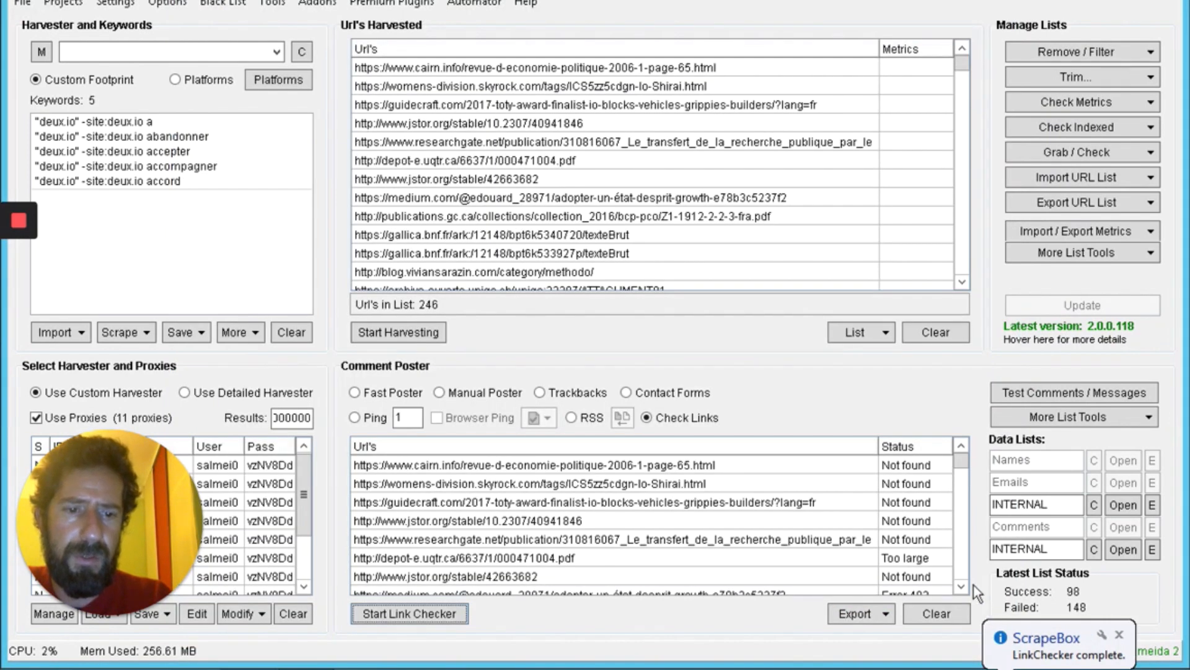
click(940, 335)
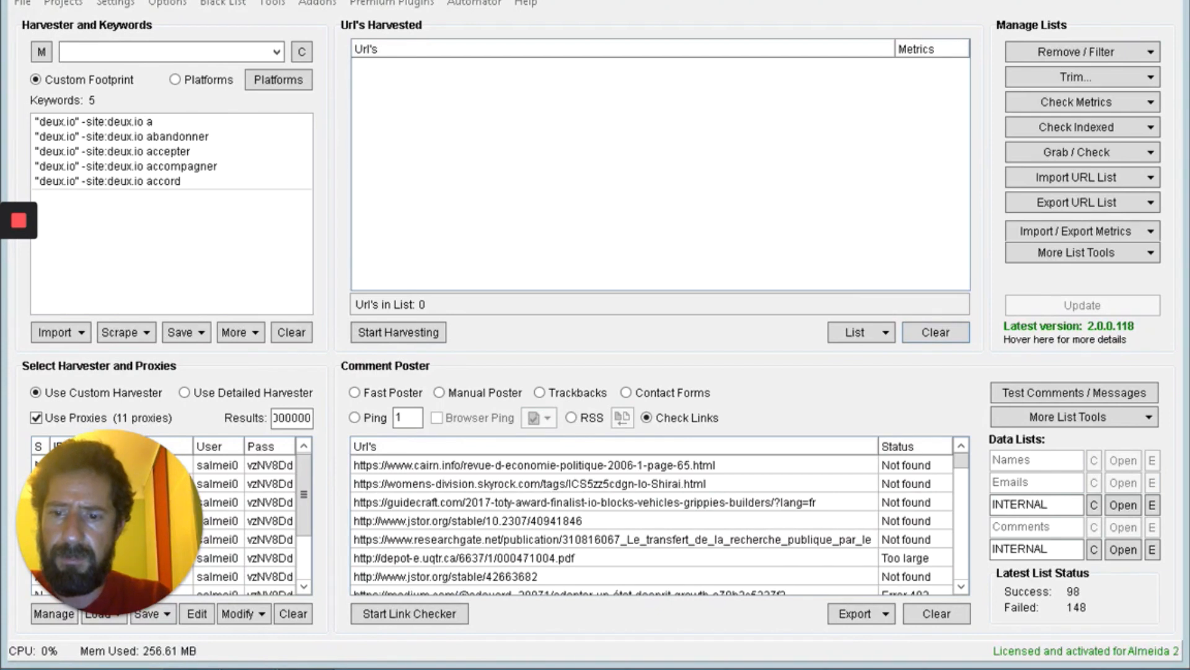
Step: Open the exported bldeuxio CSV file from the Desktop folder and look over its contents in Notepad
key(super+e)
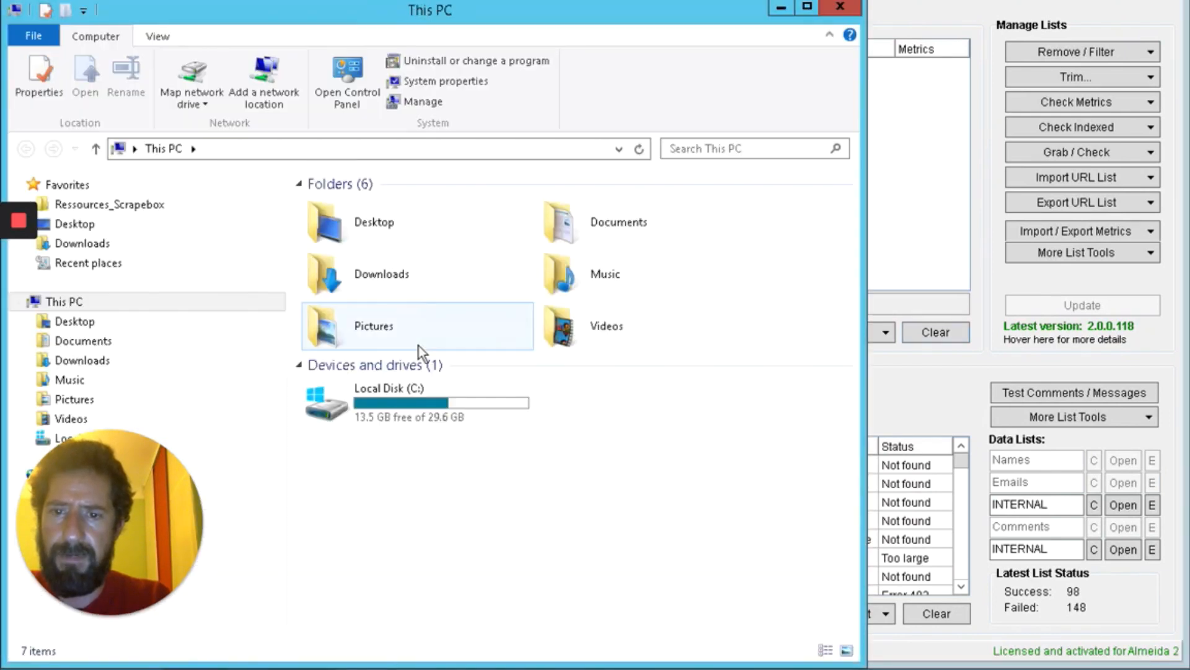
click(89, 322)
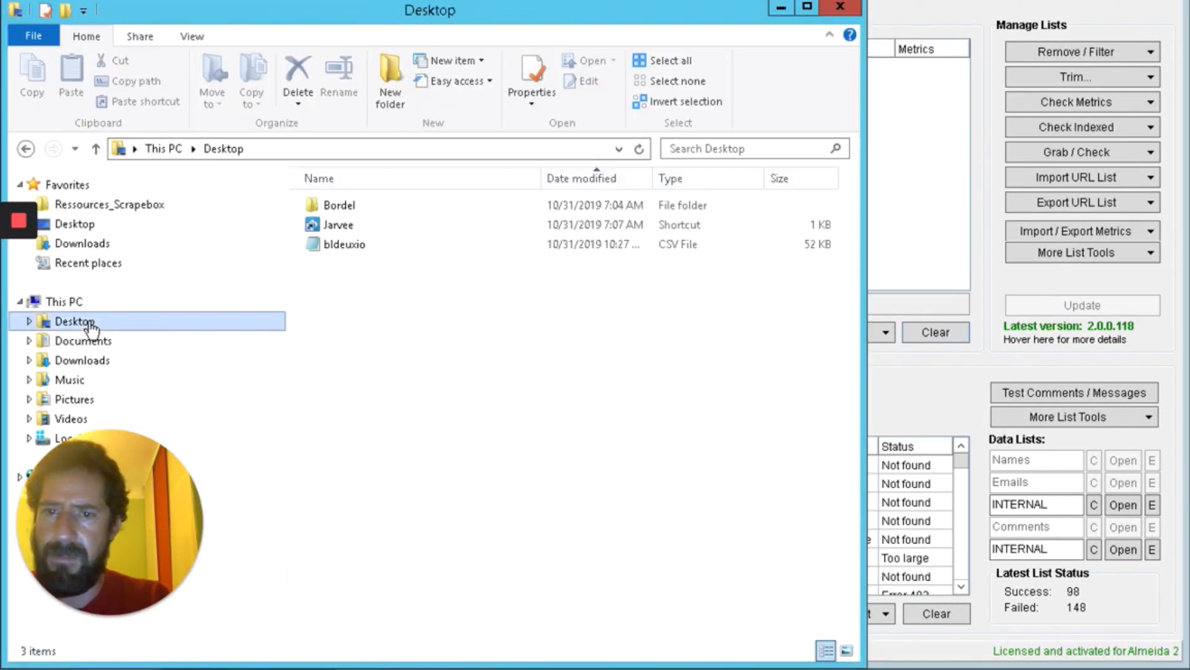
double_click(342, 244)
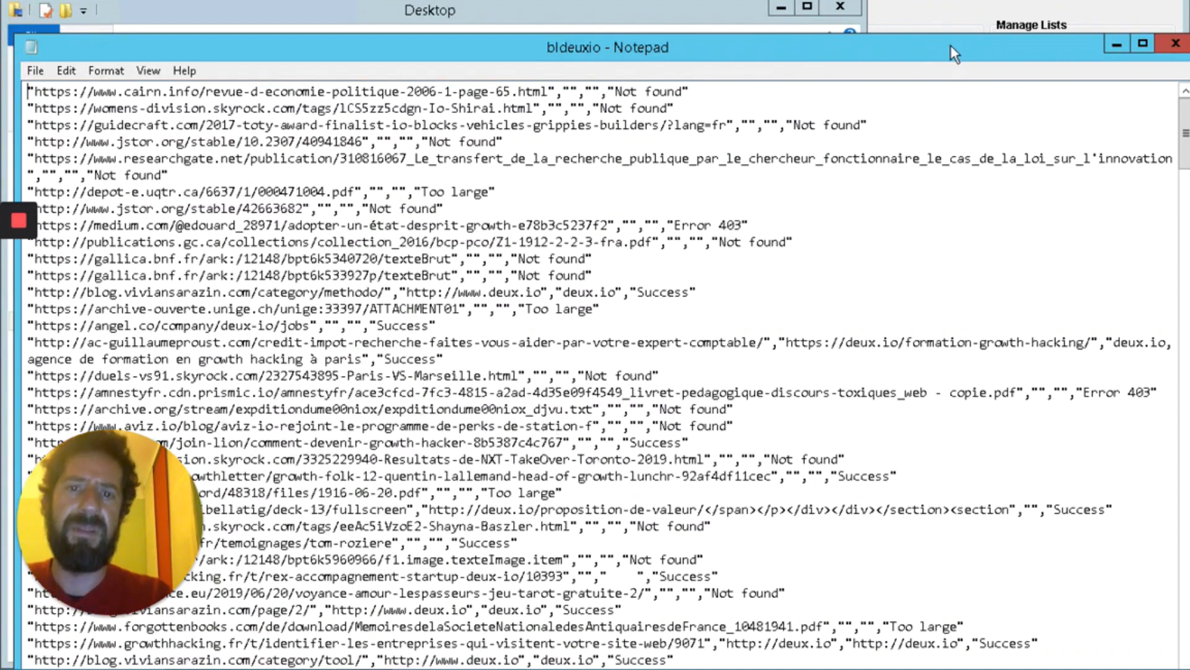
drag(950, 45, 922, 42)
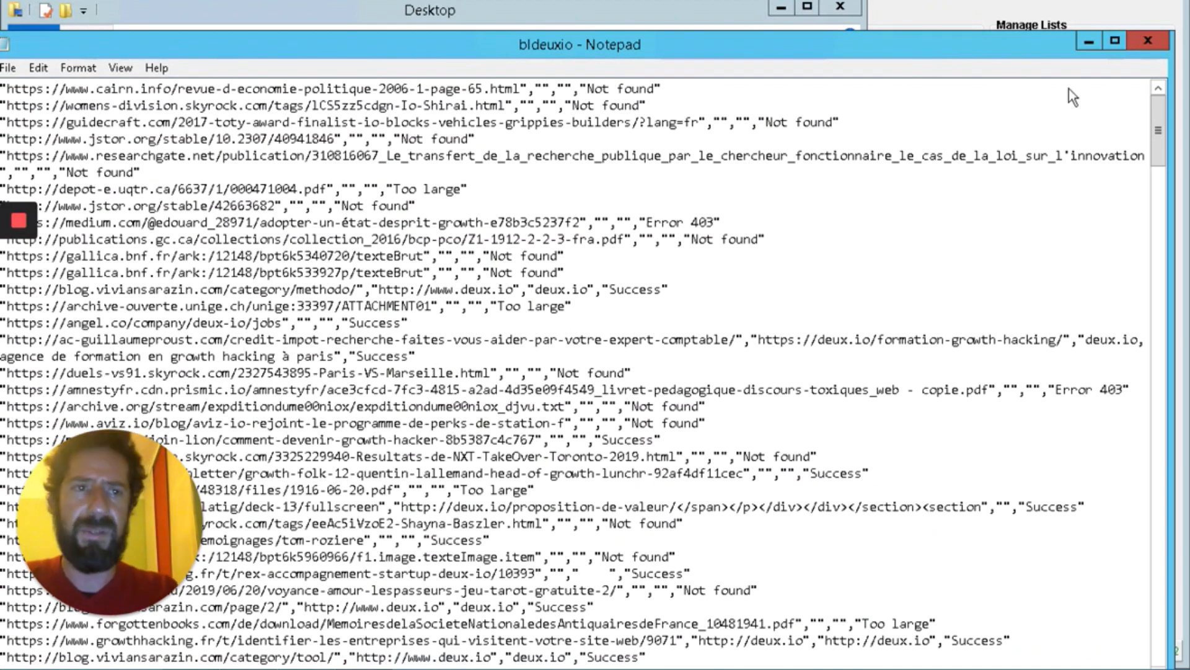
Step: Close the Notepad and Desktop folder windows and export all successful link-check entries as a text file named bldeuxio on the Desktop
click(1150, 41)
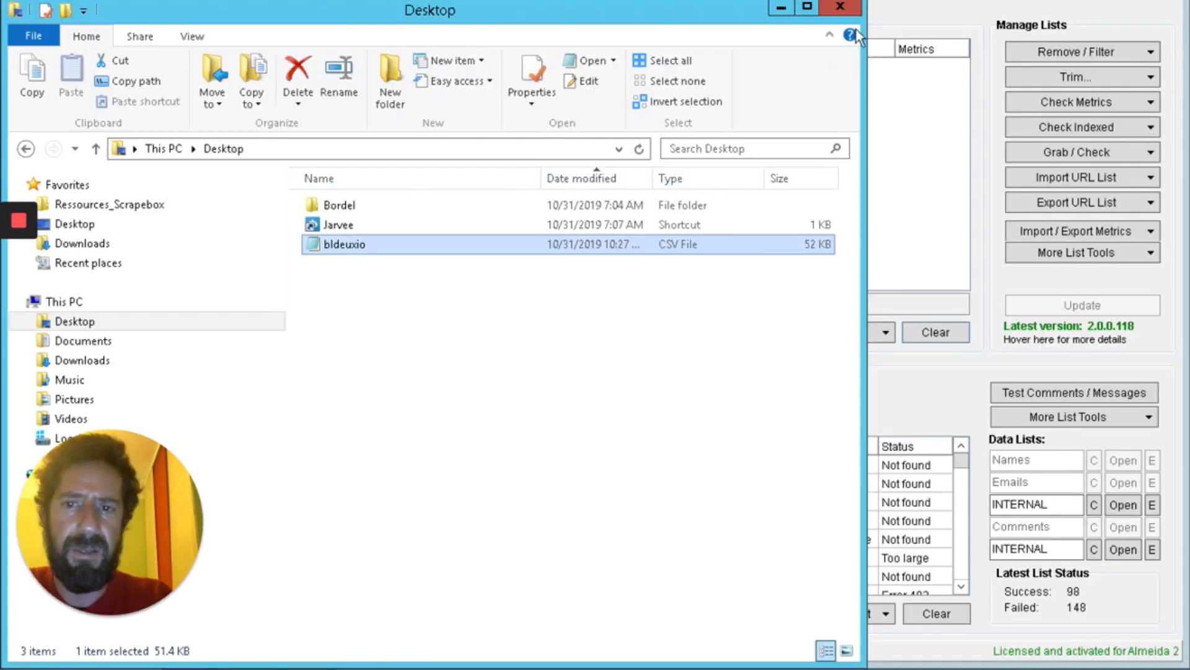
click(841, 8)
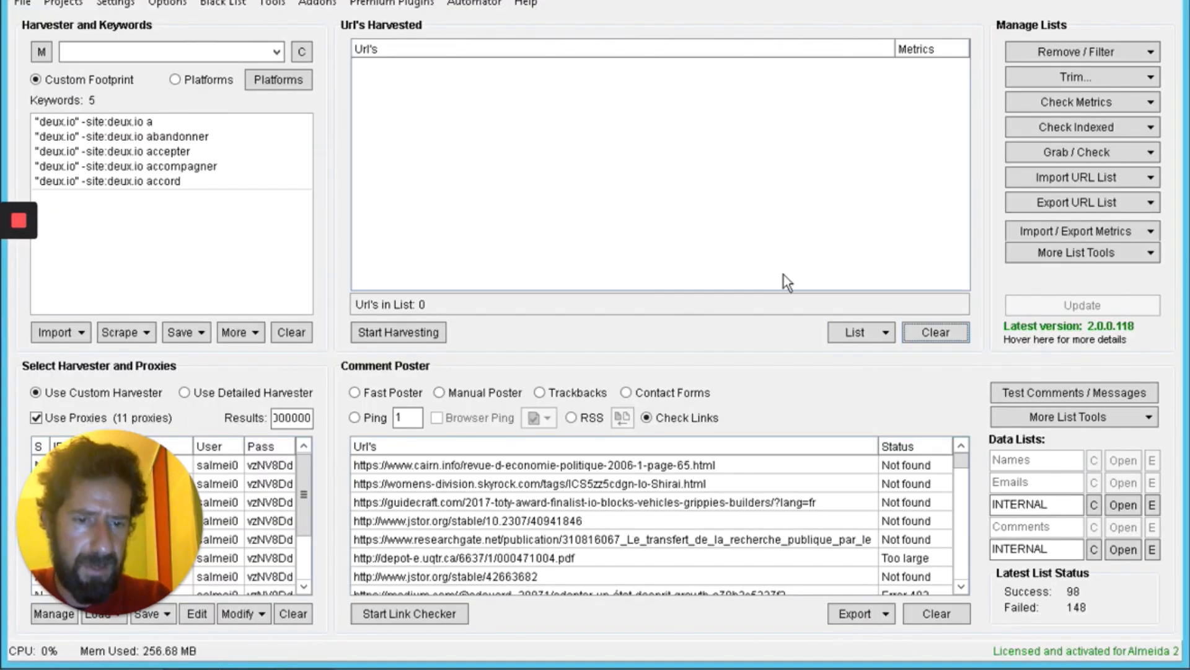
click(888, 615)
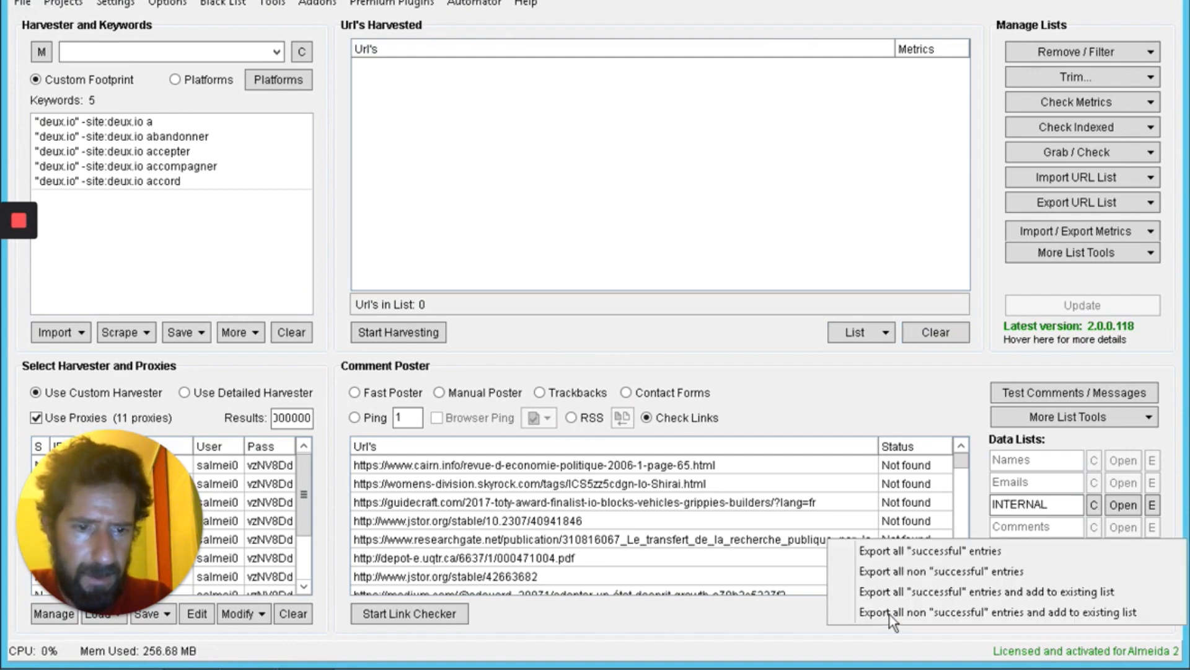
click(928, 593)
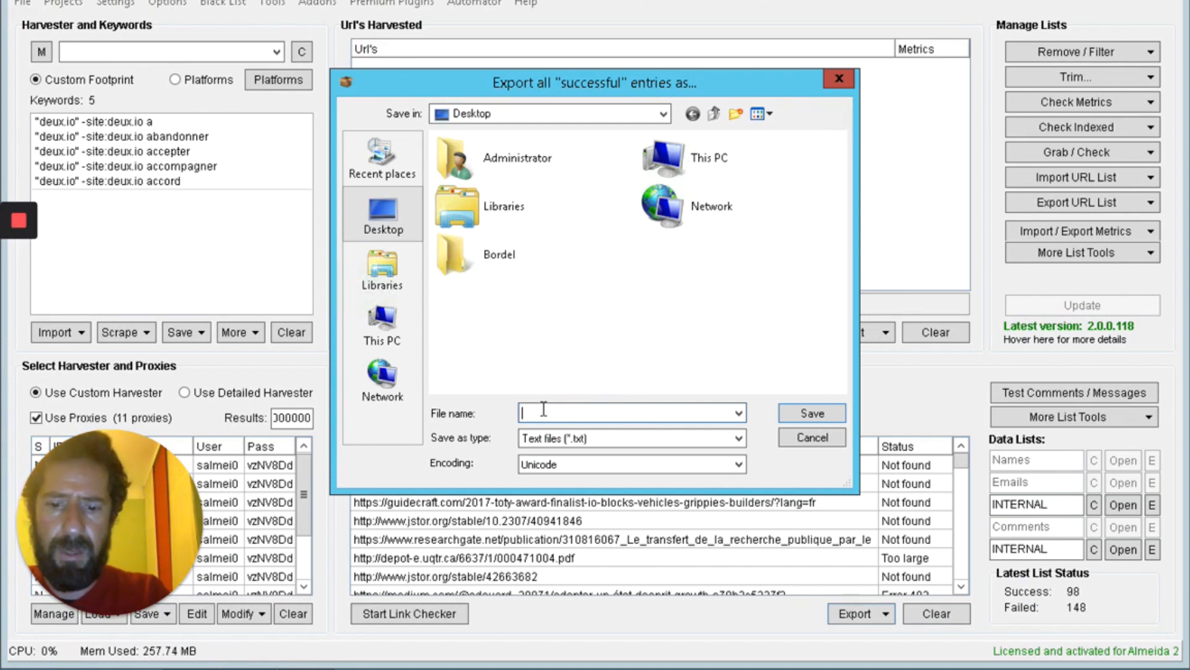
text(bldeu)
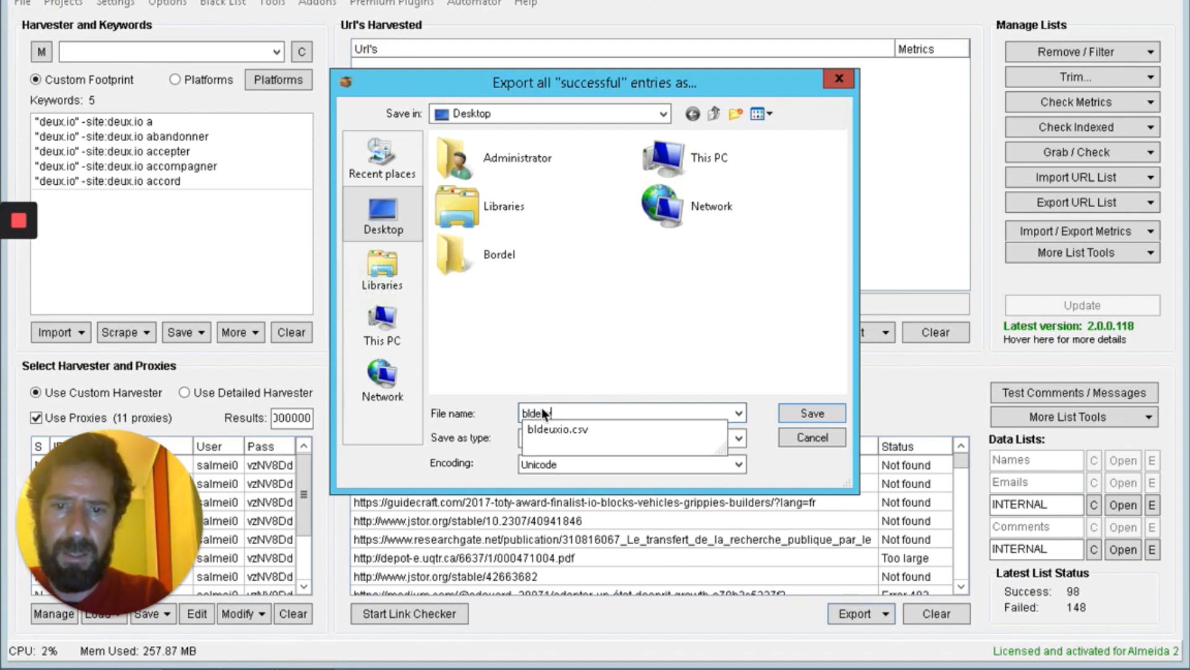
text(x)
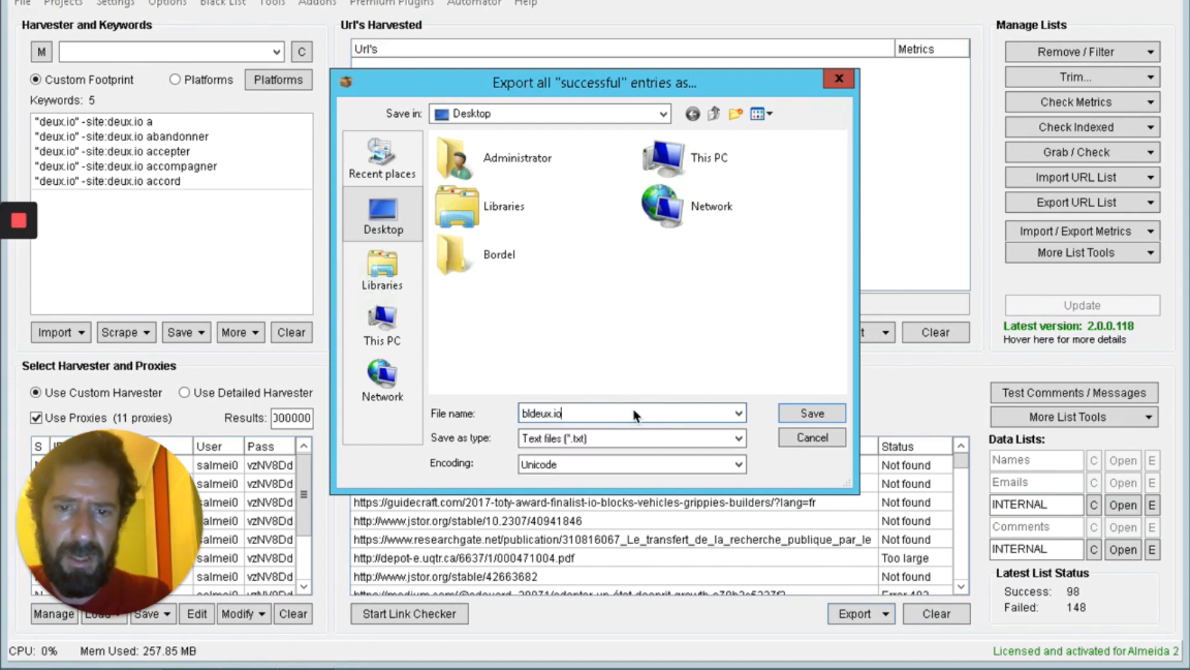
text(io)
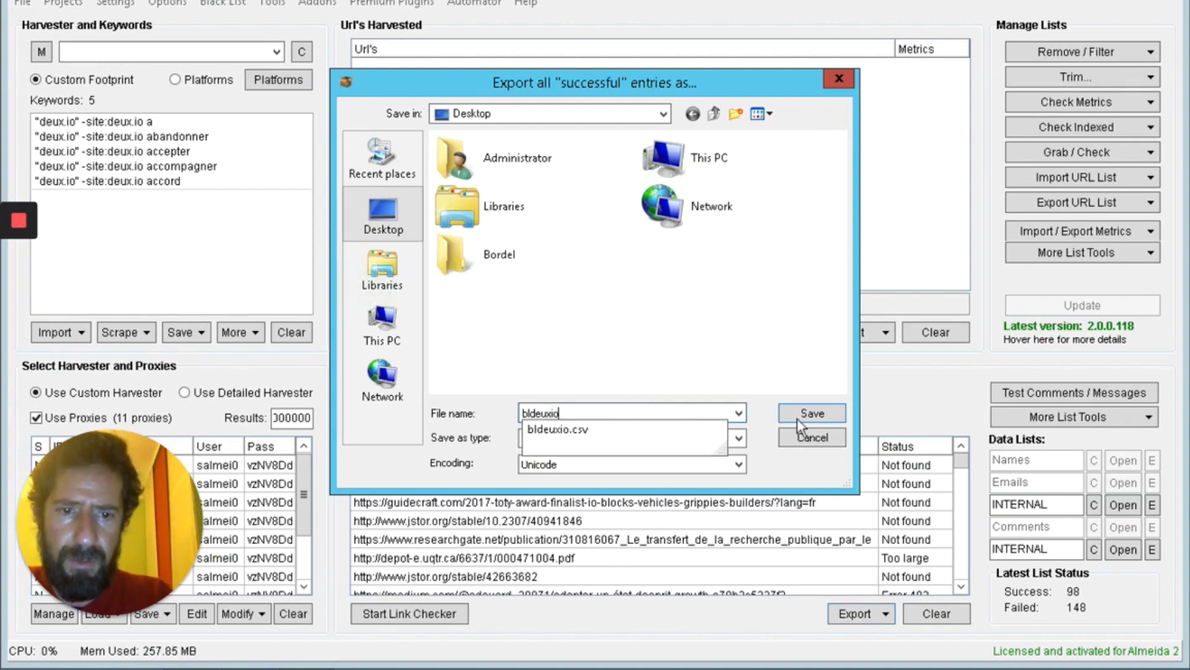
click(813, 414)
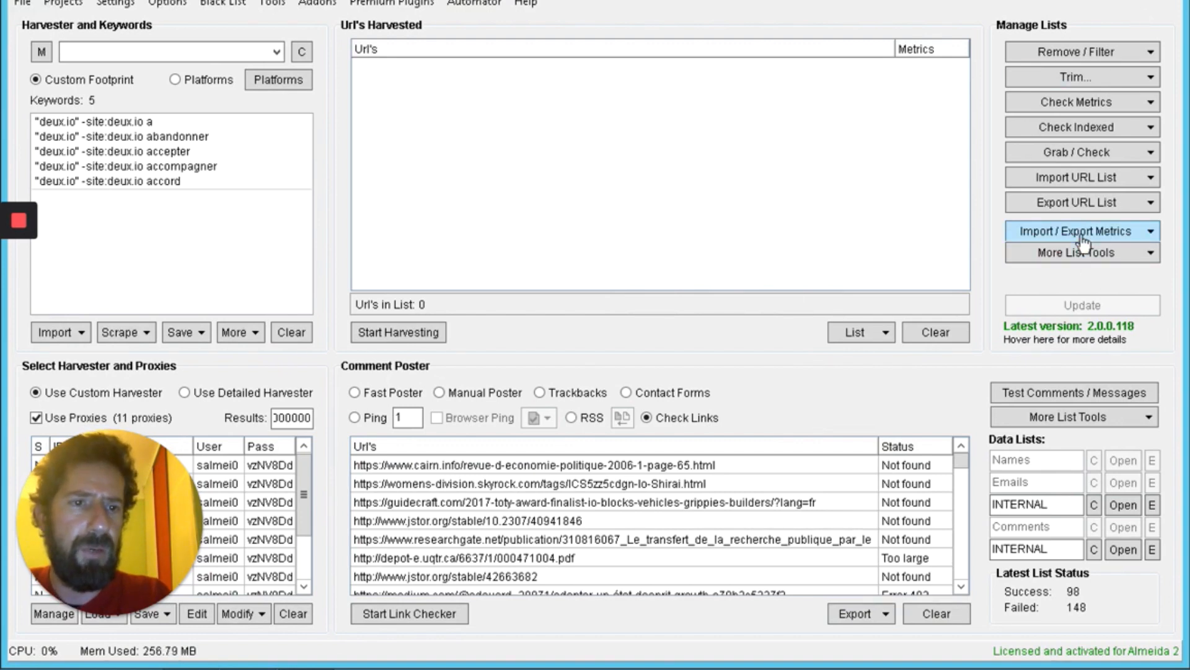
Step: Import the bldeuxio text file from the Desktop as the harvested URL list, replacing the current list, and scroll through it
click(1084, 176)
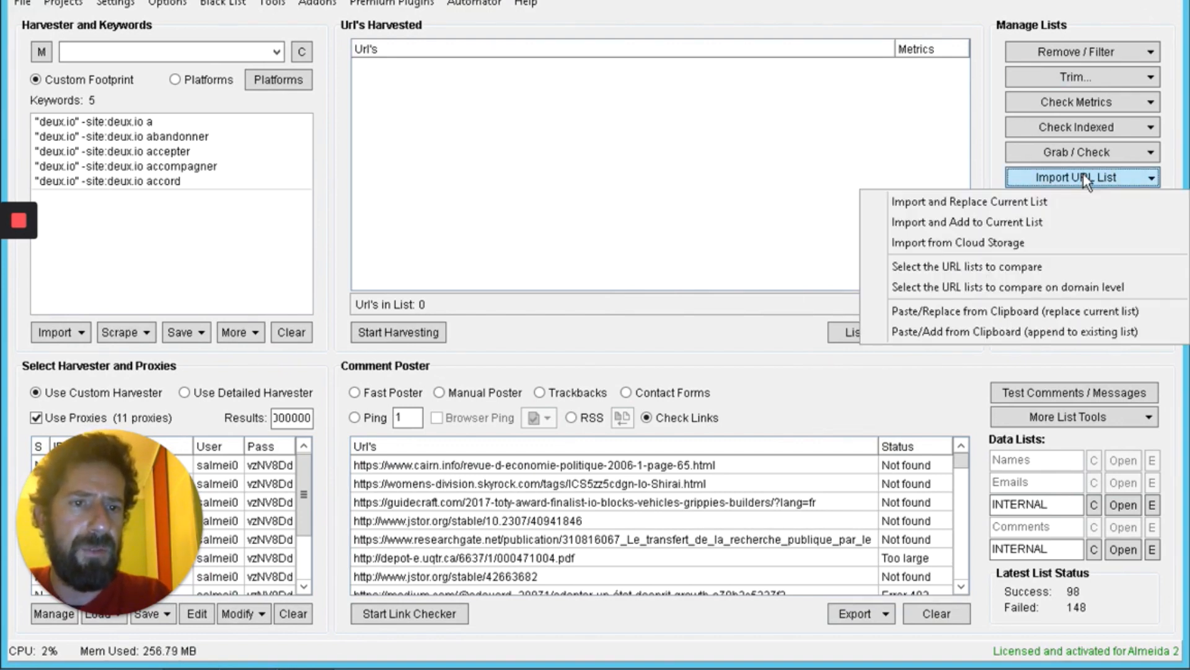
click(1037, 202)
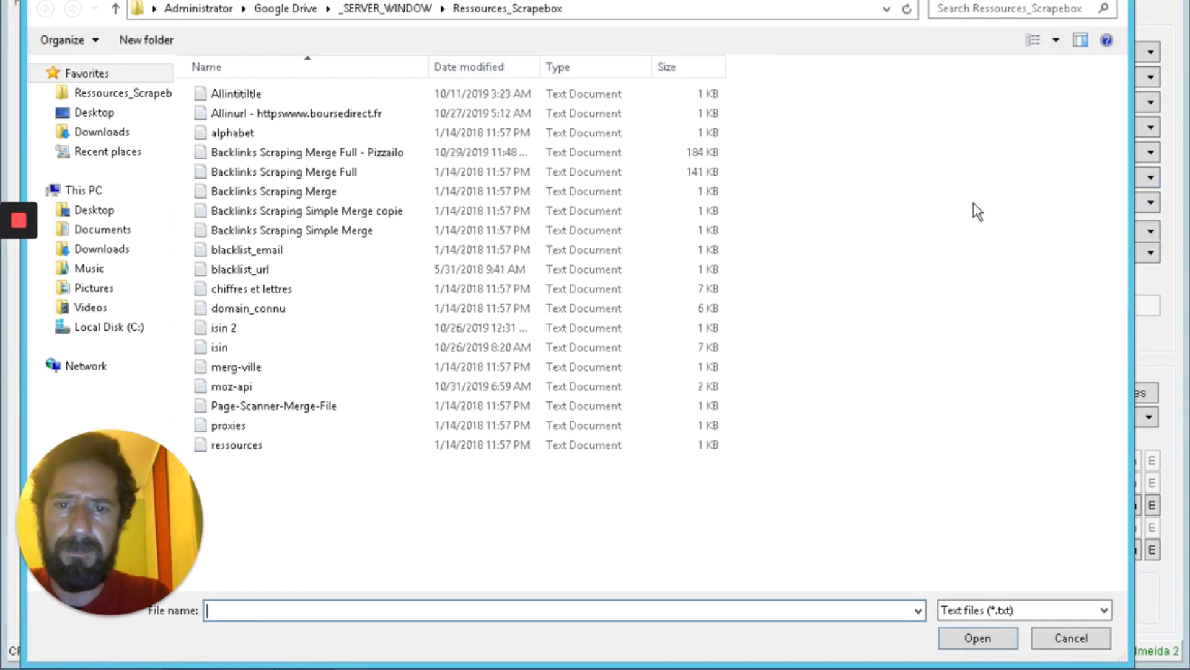
click(99, 211)
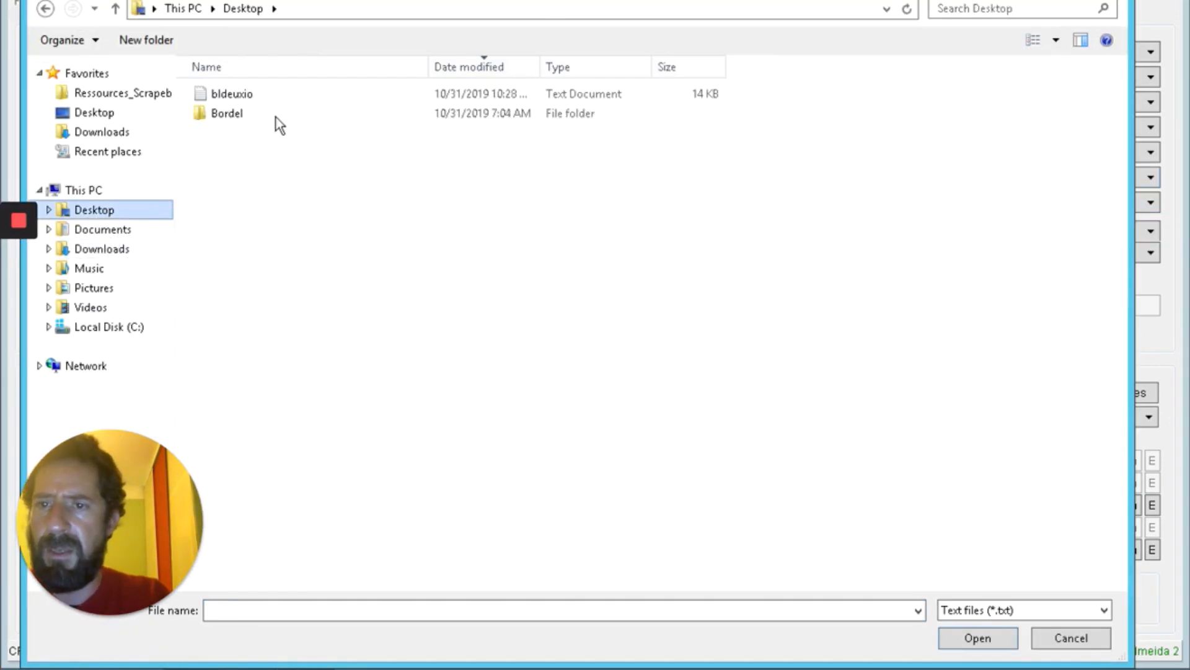
click(255, 94)
click(983, 637)
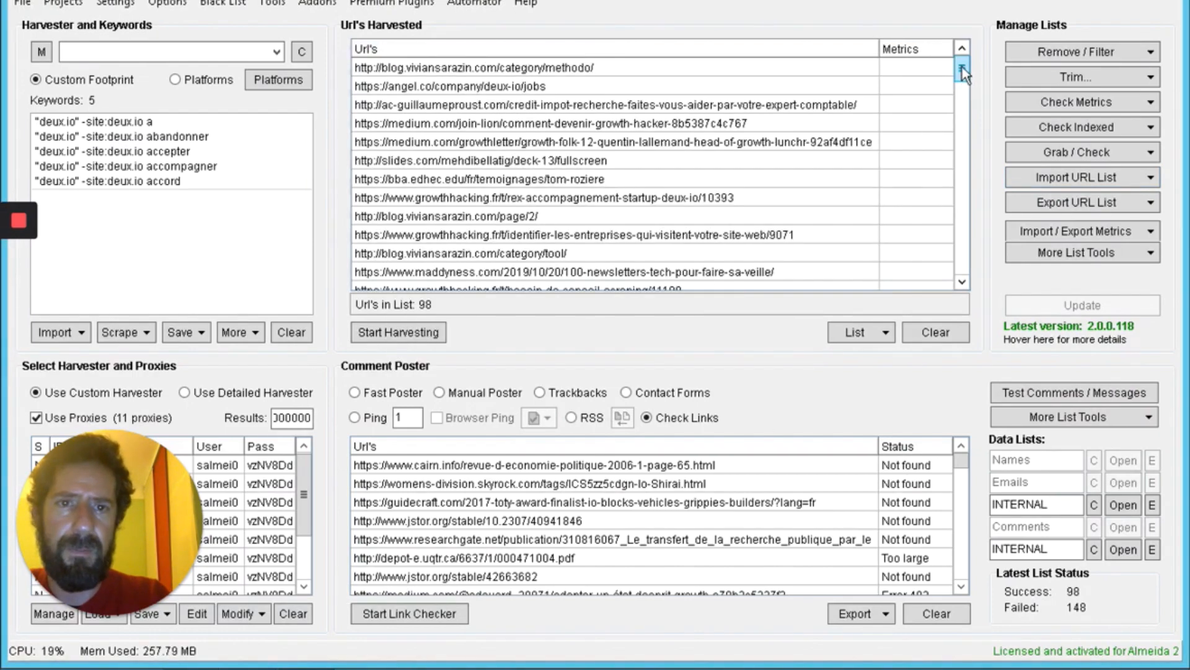
drag(963, 67, 962, 197)
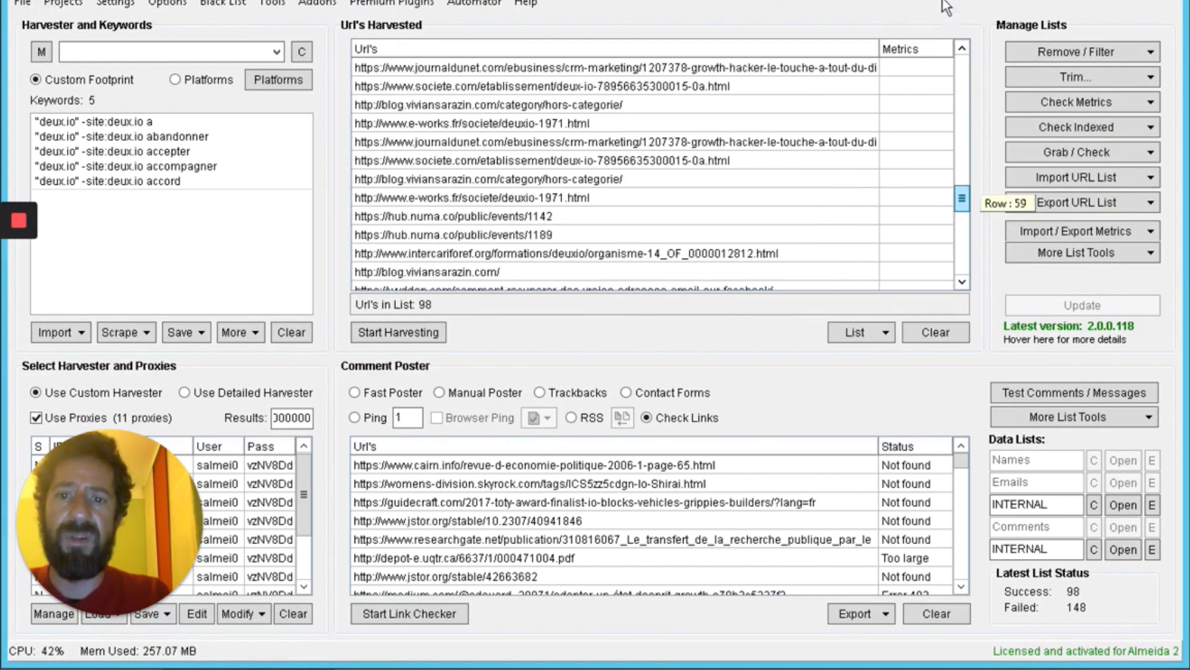
drag(947, 7, 930, 25)
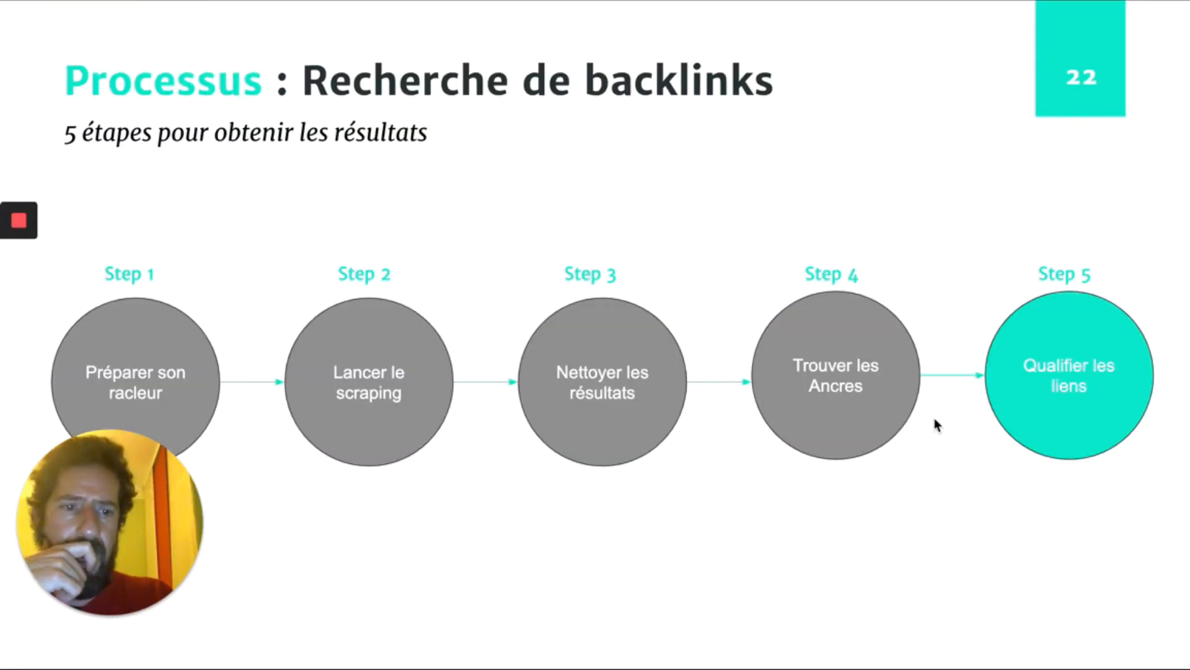
key(Right)
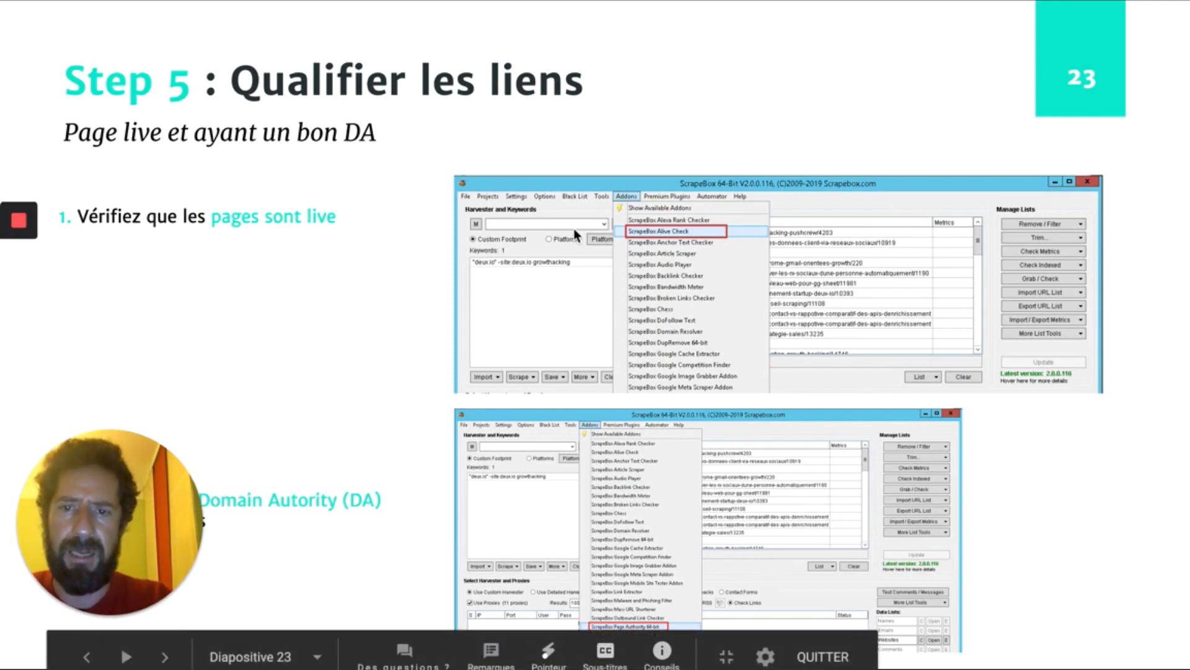
click(601, 262)
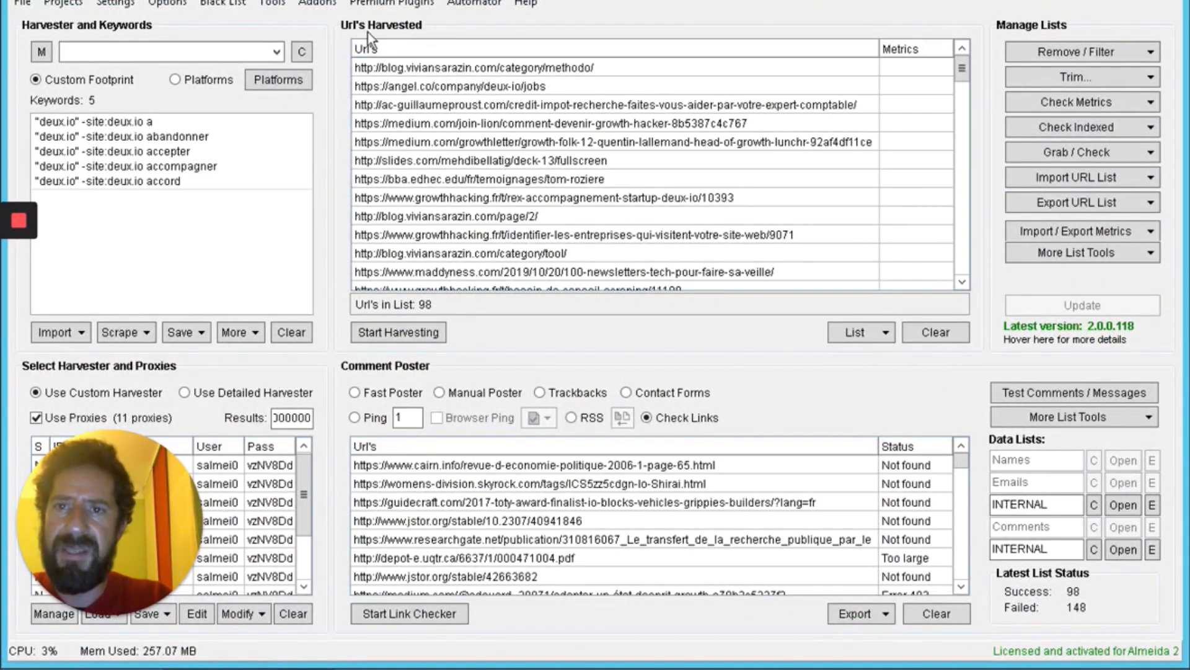
Step: Open the ScrapeBox Alive Check addon and run the check on the URLs loaded from the ScrapeBox harvester
click(317, 5)
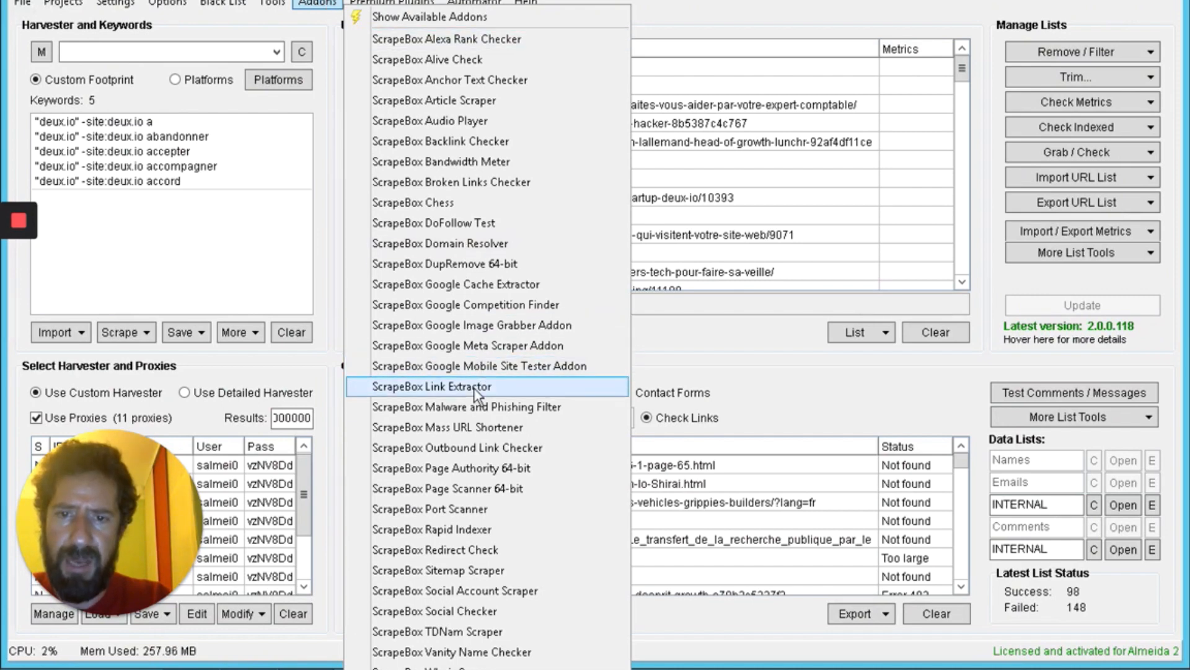
click(482, 61)
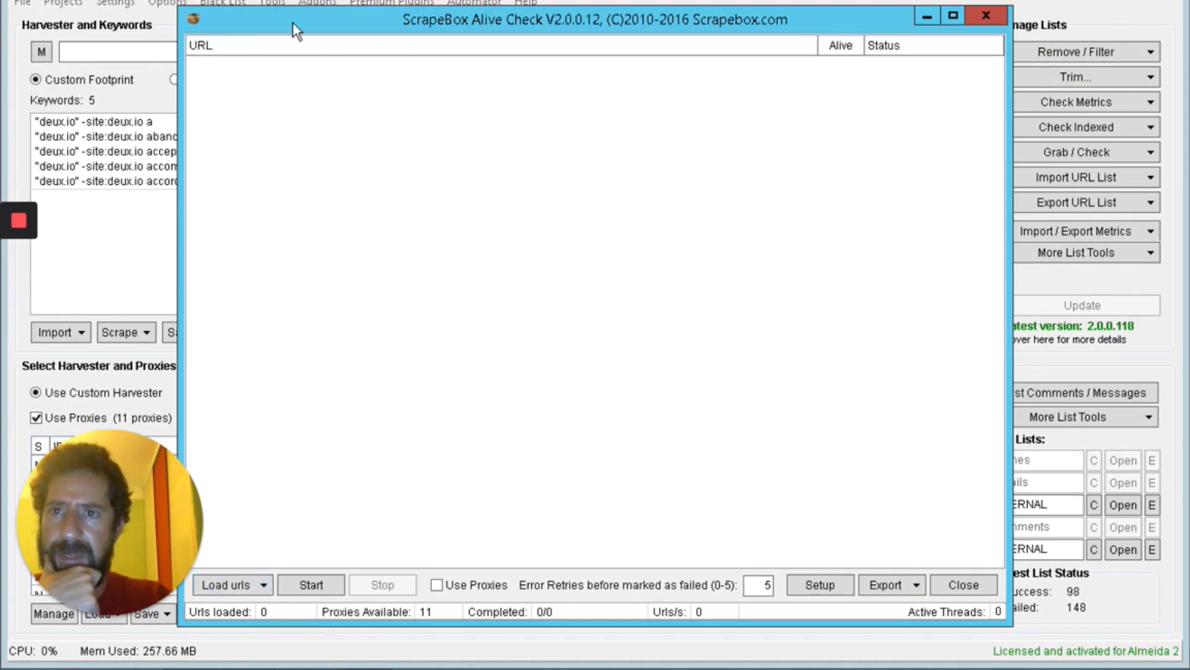
drag(292, 21, 420, 29)
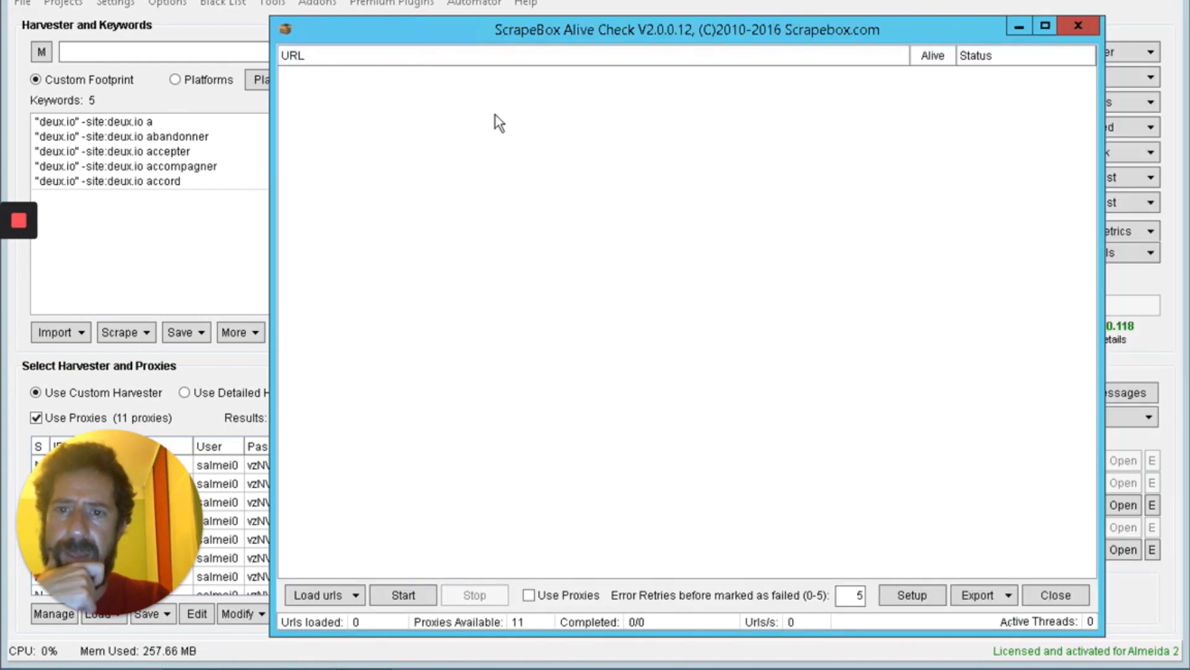
click(316, 595)
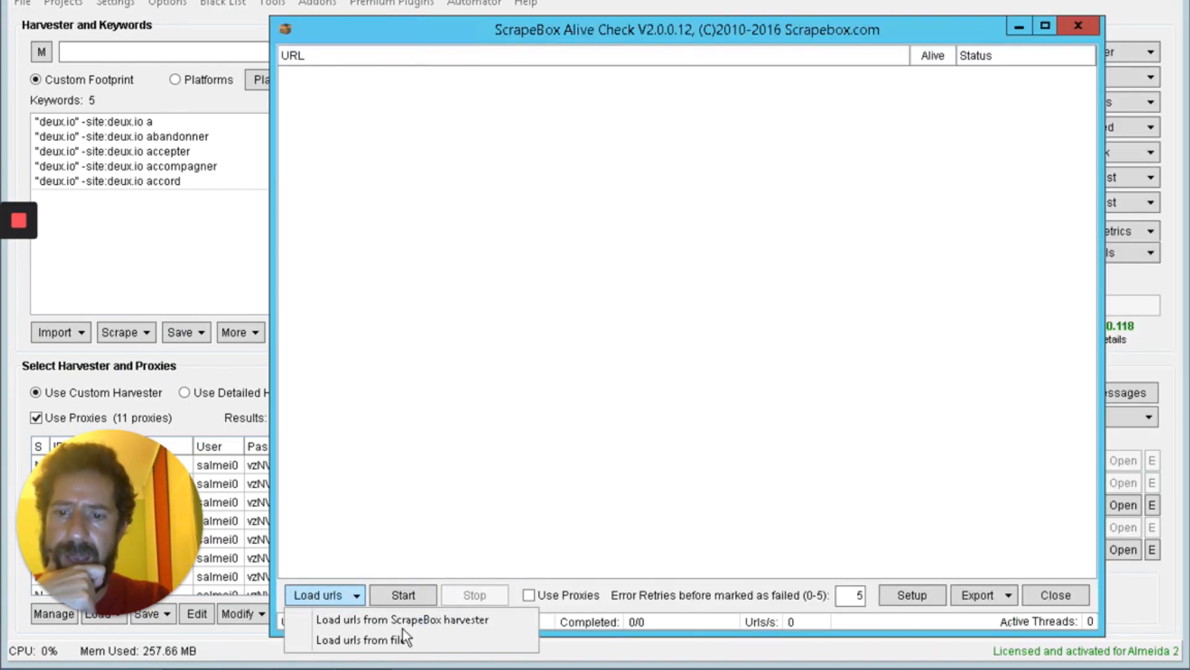
click(426, 620)
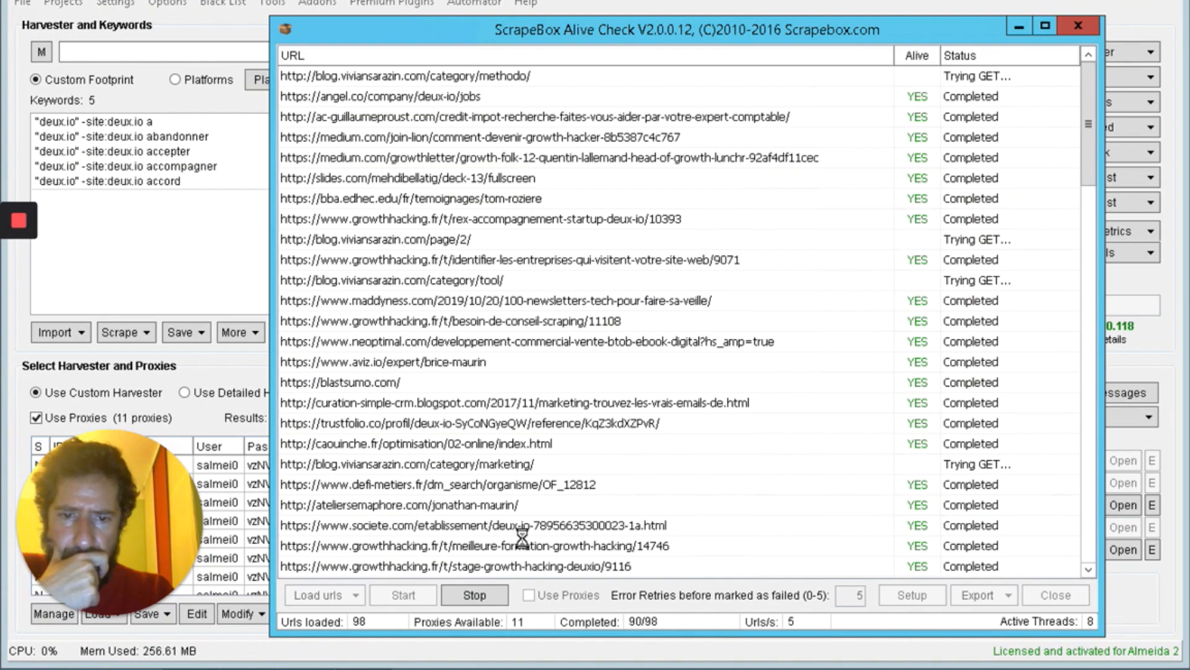
Step: Review the alive status of the checked URLs, stop the running check and close the Alive Check addon
click(1089, 505)
click(1089, 505)
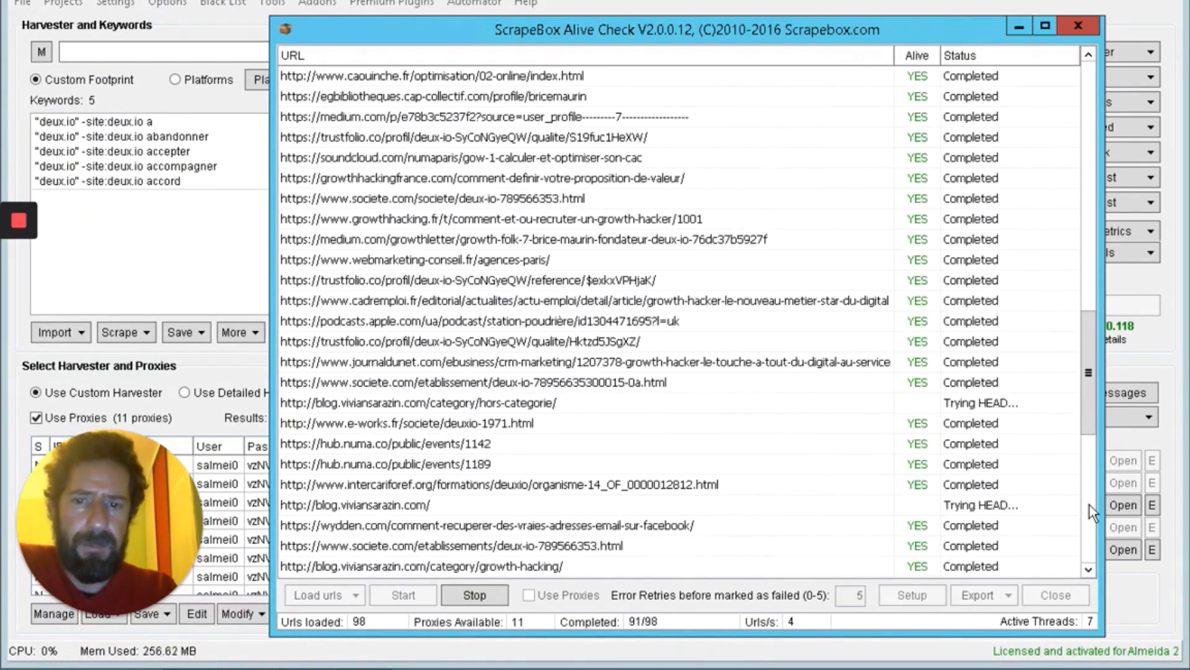
click(1088, 504)
drag(1091, 486, 1100, 60)
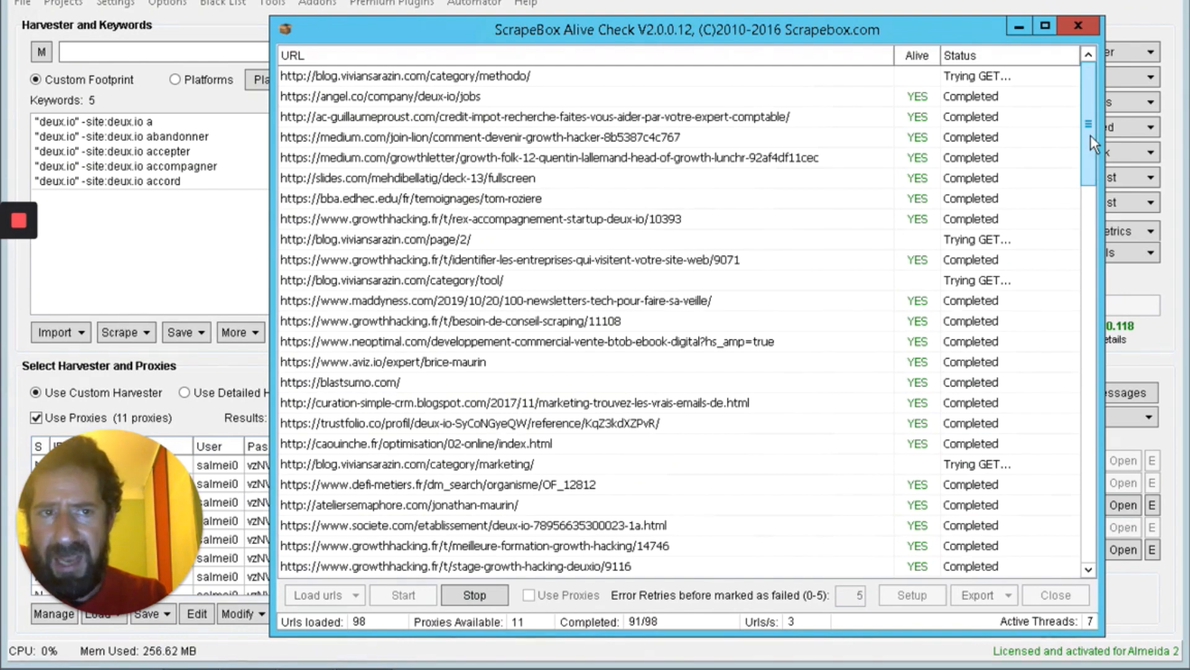
drag(1091, 135, 1088, 427)
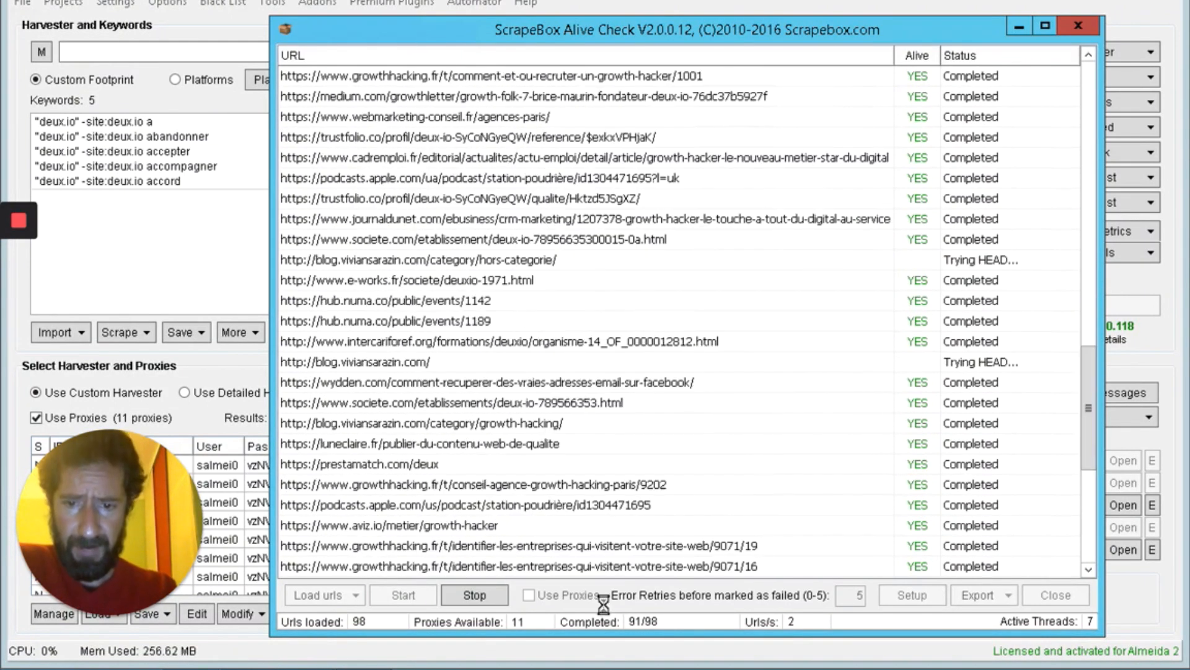
click(476, 595)
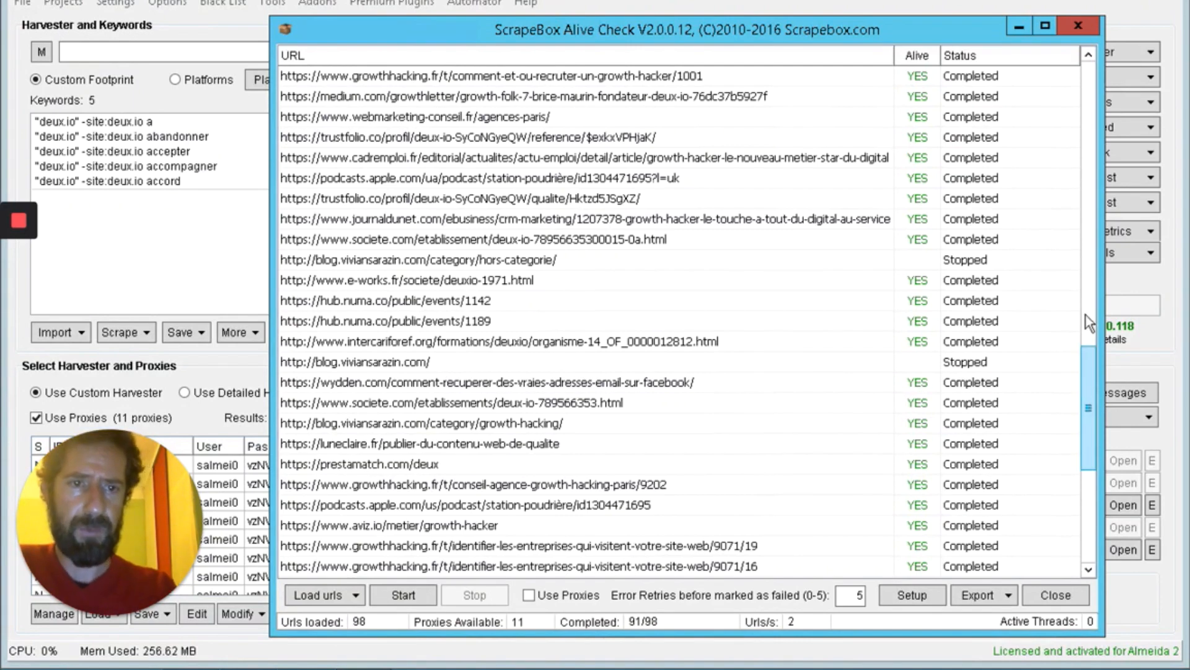
drag(1085, 315, 1083, 74)
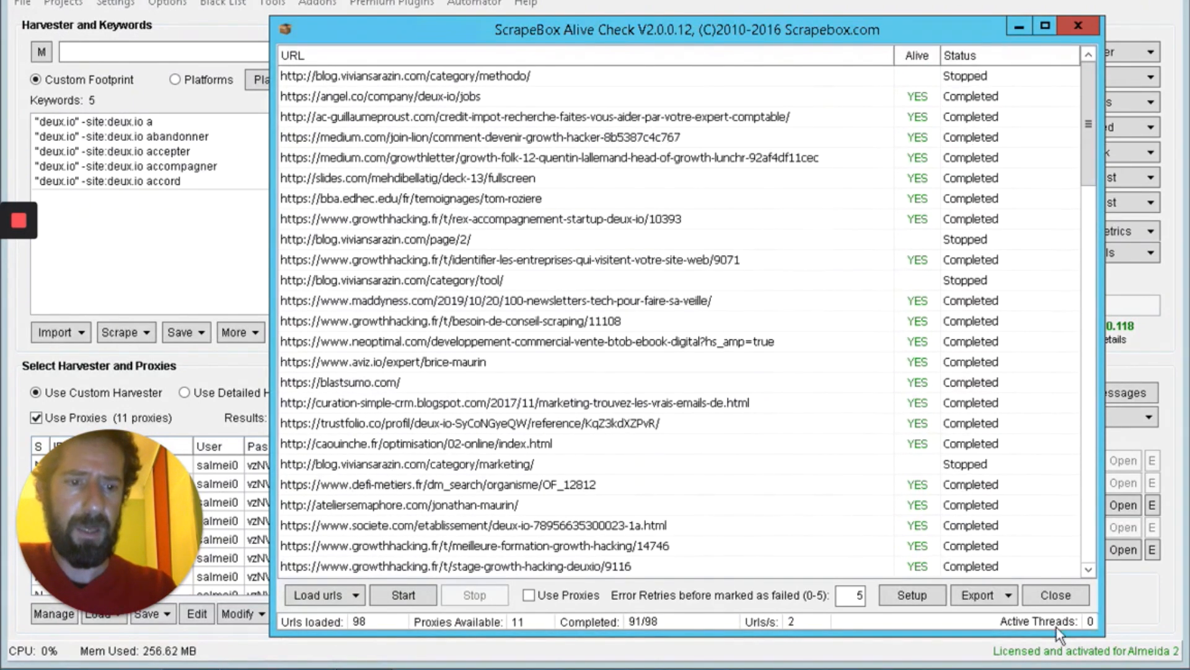
click(1057, 596)
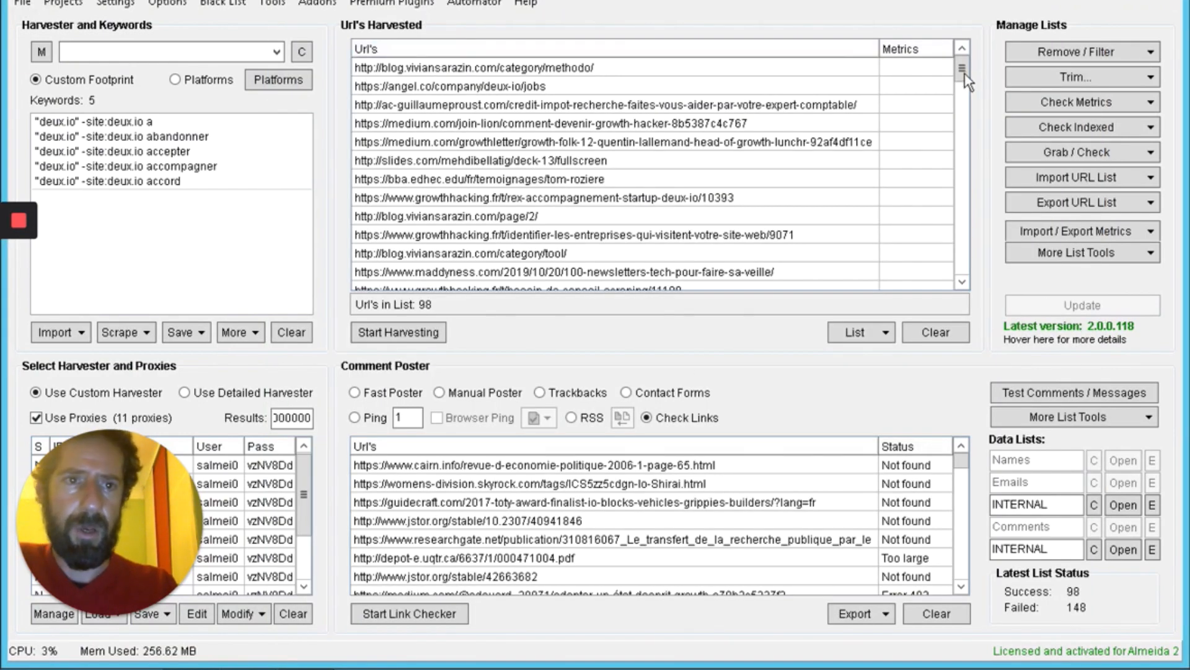
Step: Open the ScrapeBox Page Authority 64-bit addon and load its URL list from the ScrapeBox harvester
drag(965, 73, 961, 261)
drag(958, 132, 950, 20)
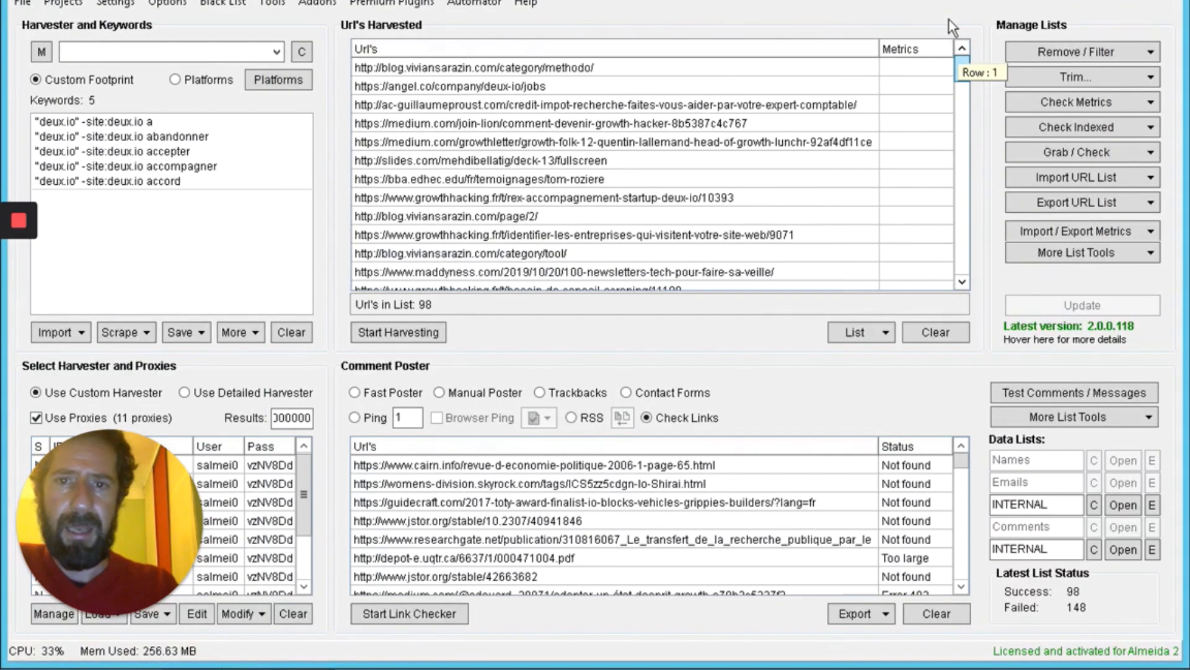
click(317, 3)
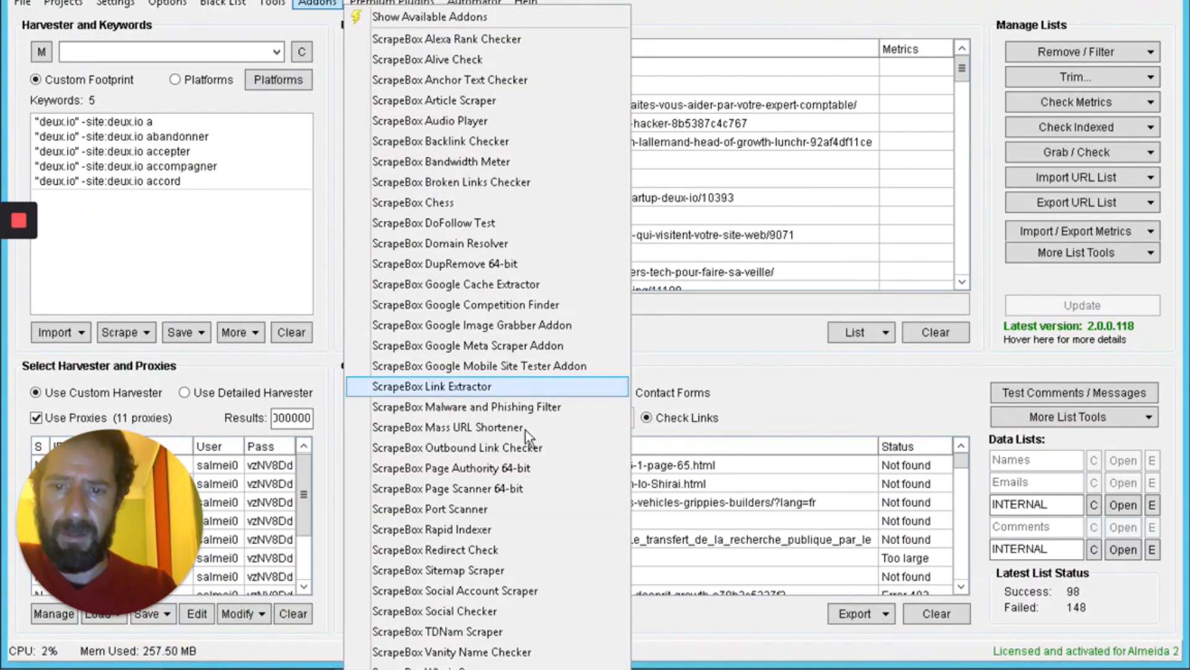
click(559, 467)
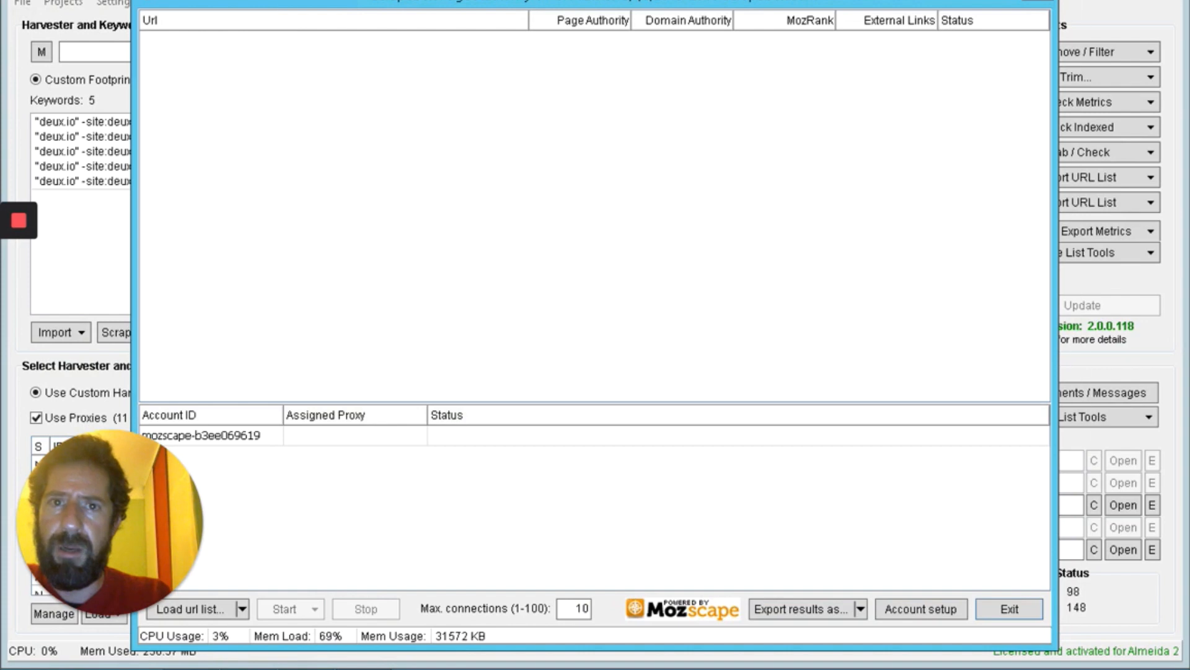
drag(283, 2, 414, 0)
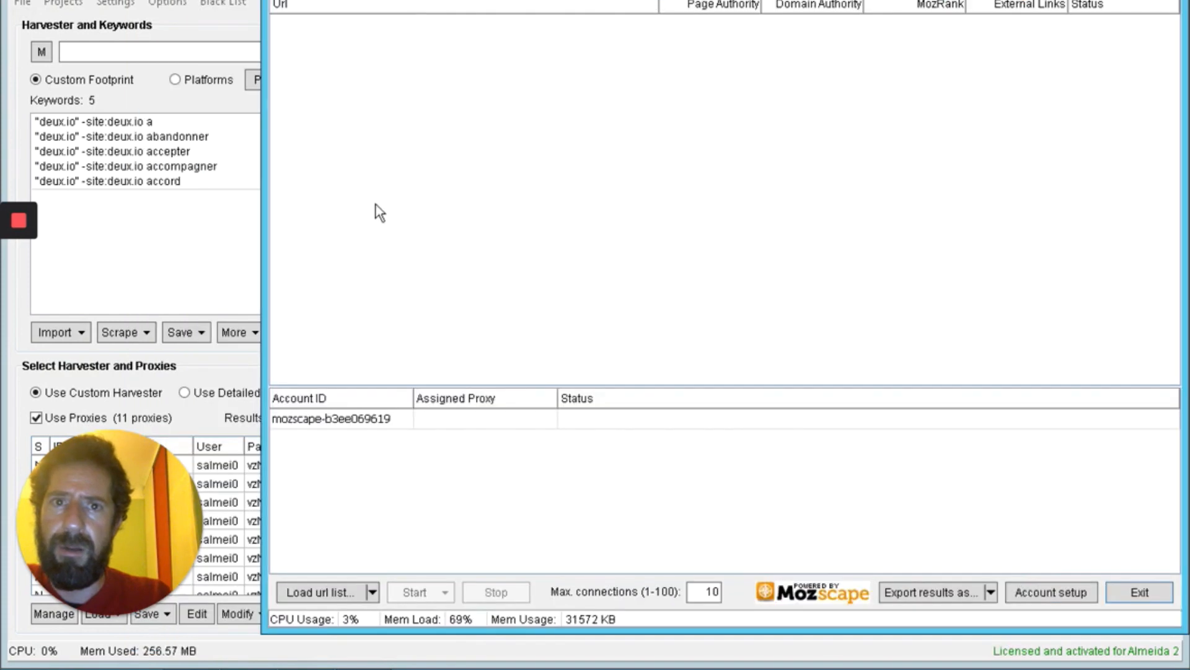
click(372, 593)
click(389, 636)
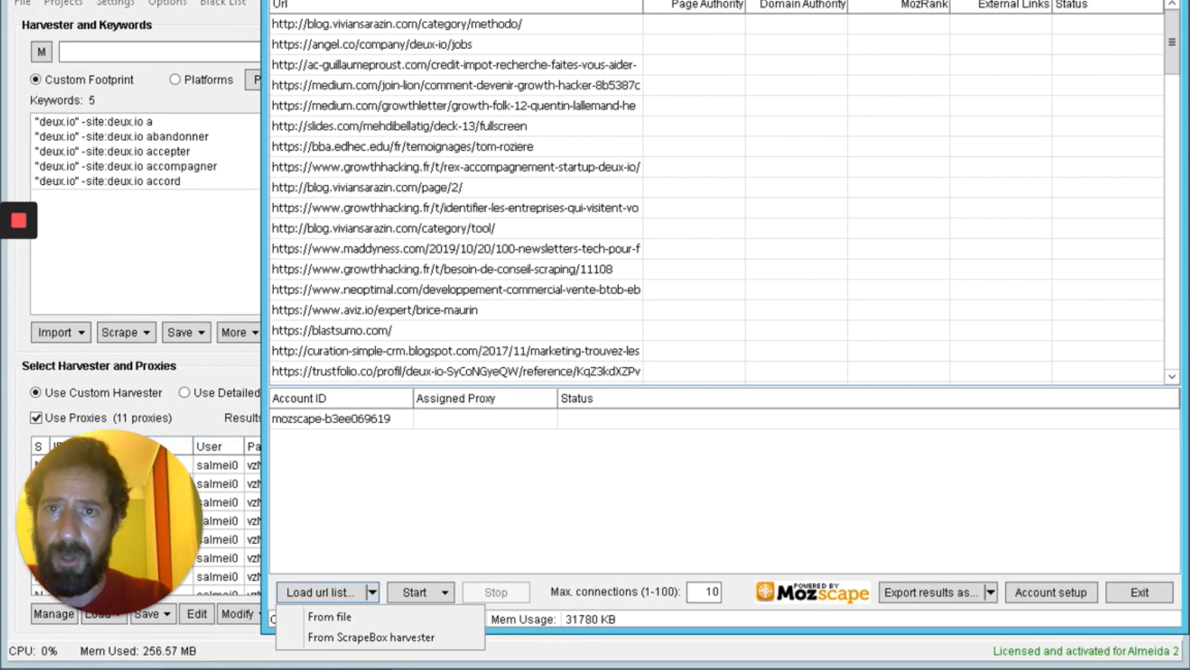
drag(366, 0, 392, 67)
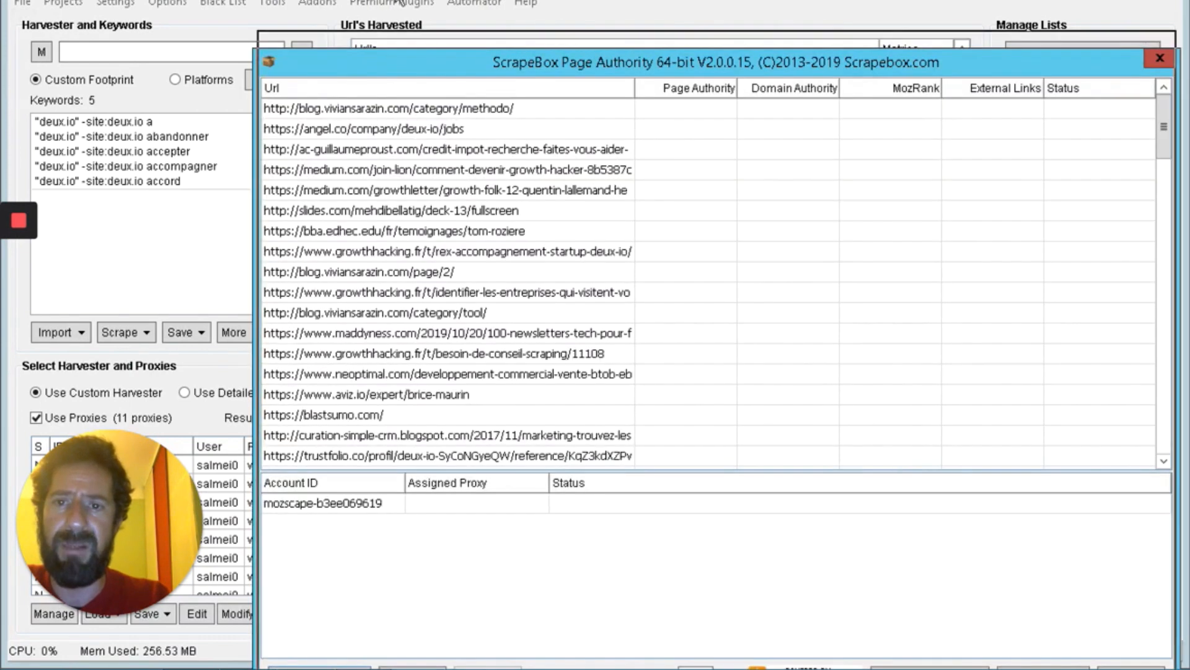
drag(397, 2, 395, 6)
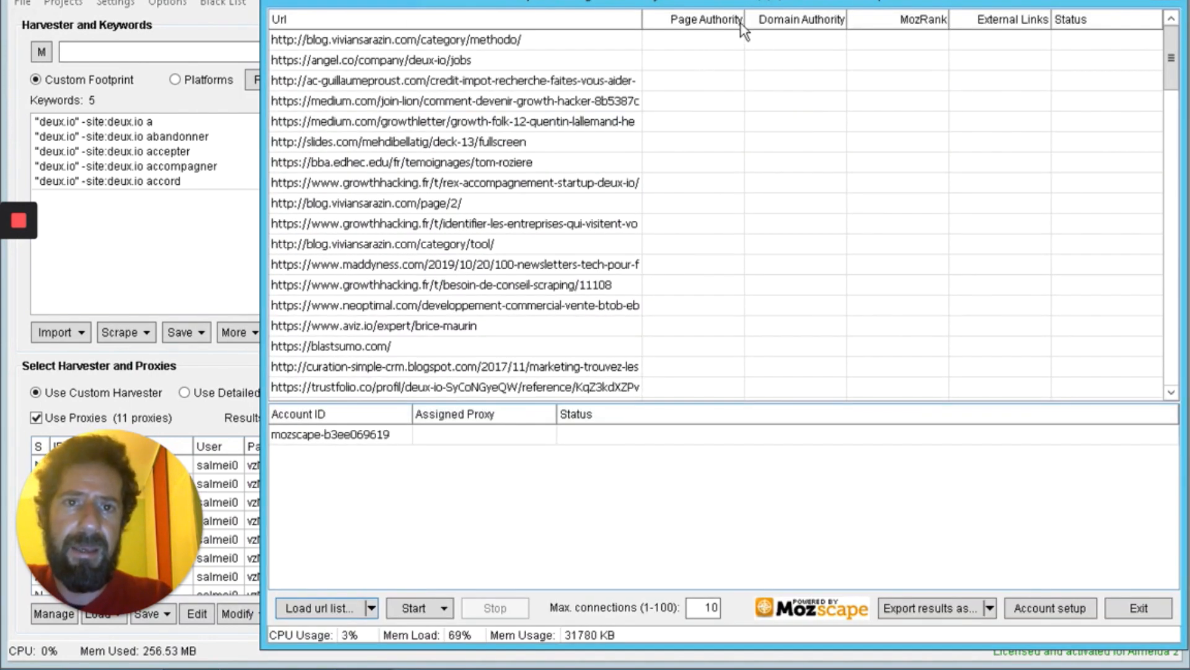
click(695, 18)
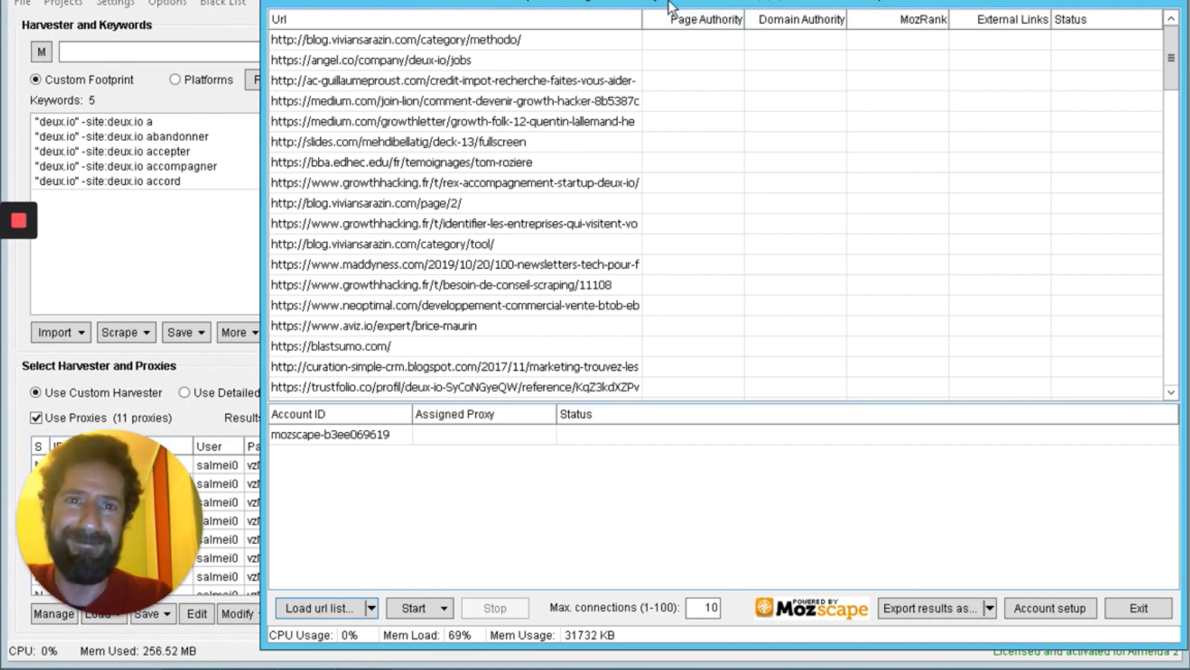
Step: Start the page and domain authority check on the loaded URLs in the Page Authority addon
drag(667, 2, 572, 2)
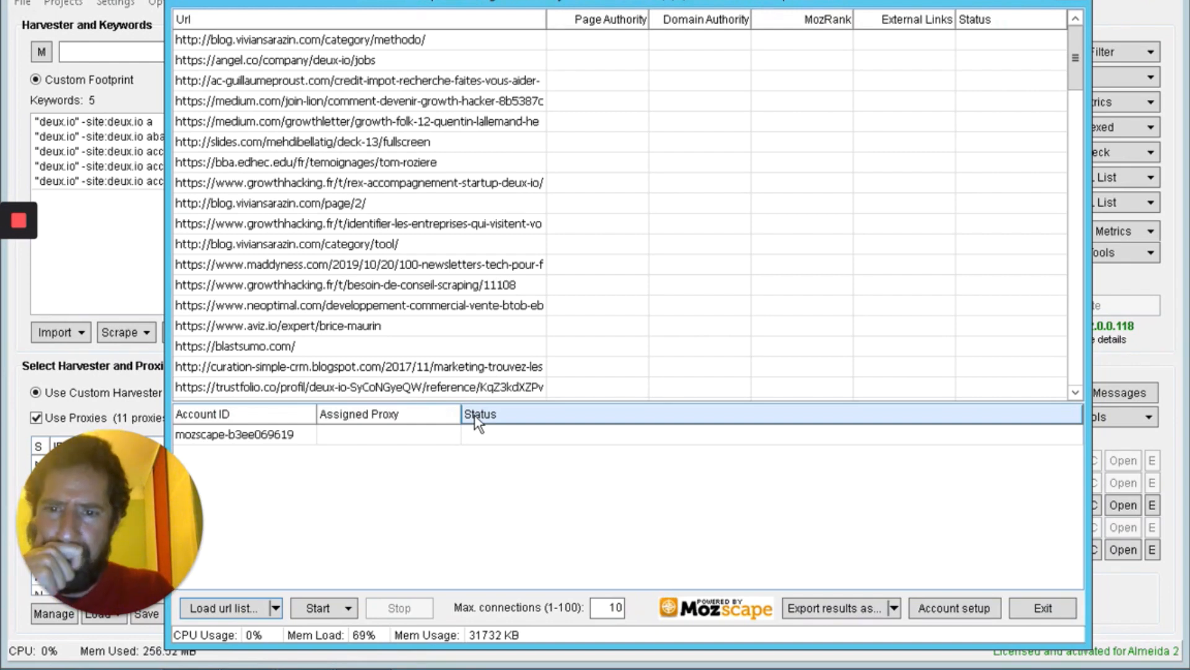
click(321, 611)
click(380, 631)
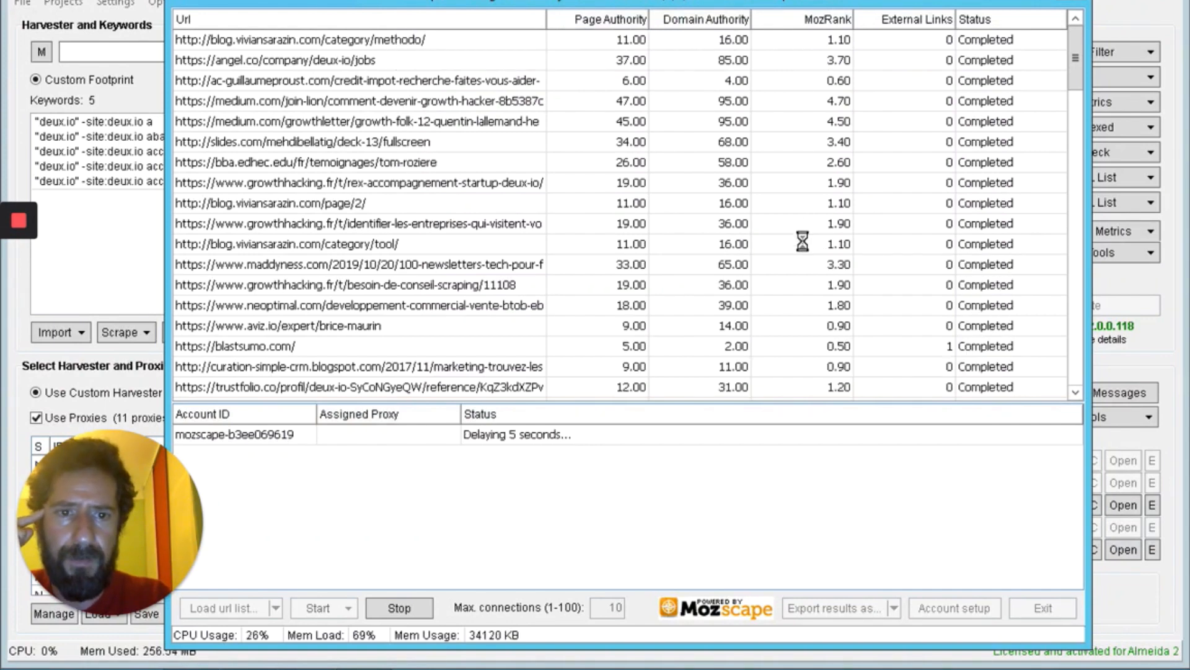
Step: Review the URLs' page and domain authority results, stop the running check and close the Page Authority addon
click(1078, 333)
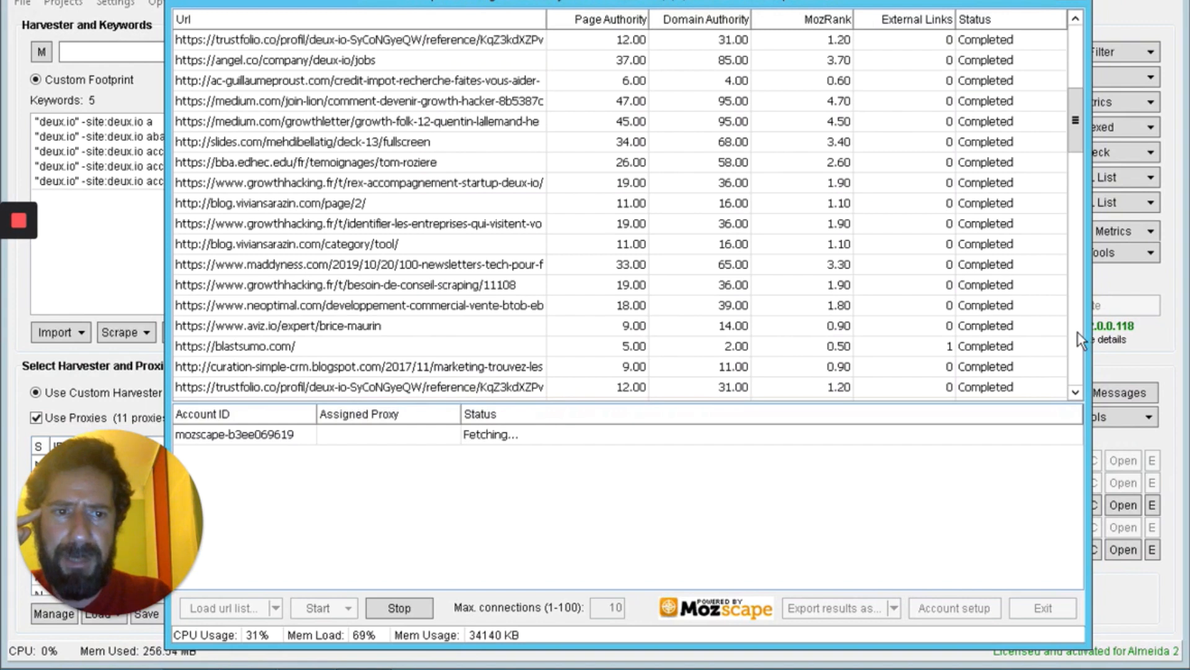
click(1078, 291)
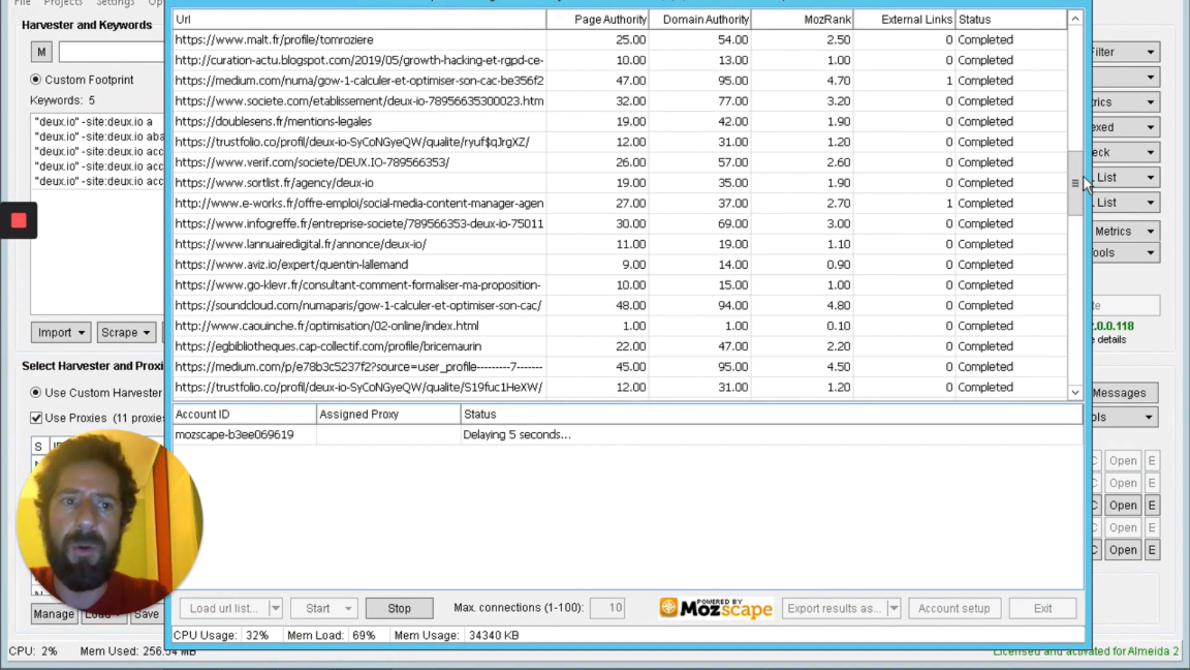
drag(1077, 174, 1080, 335)
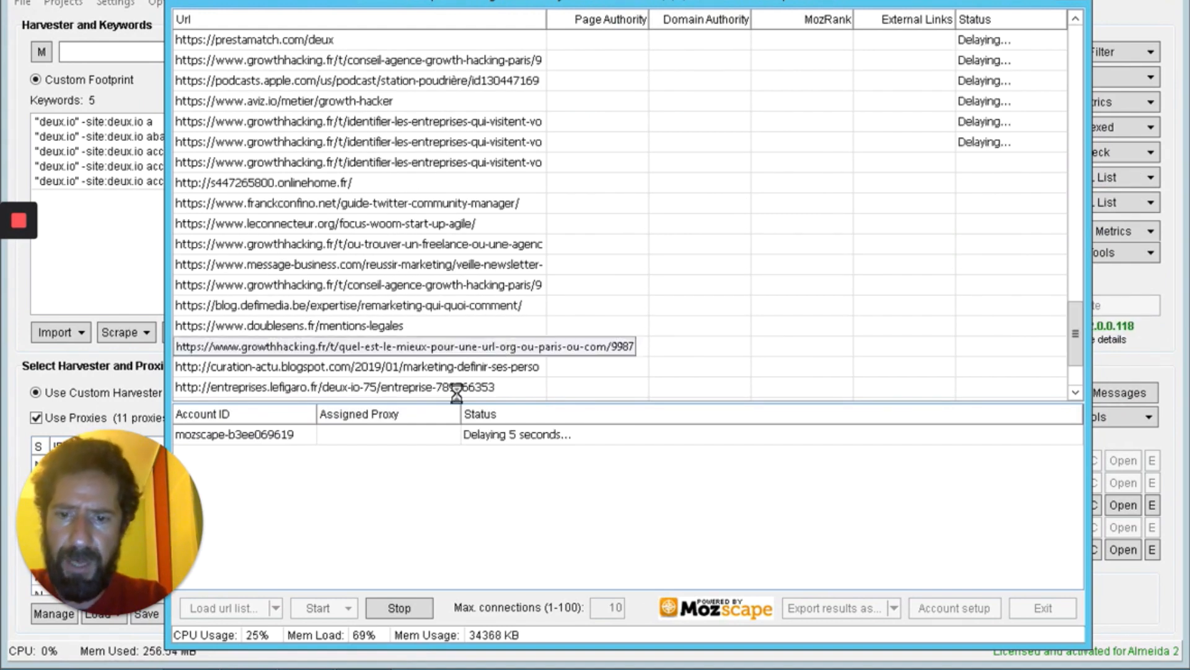
click(411, 608)
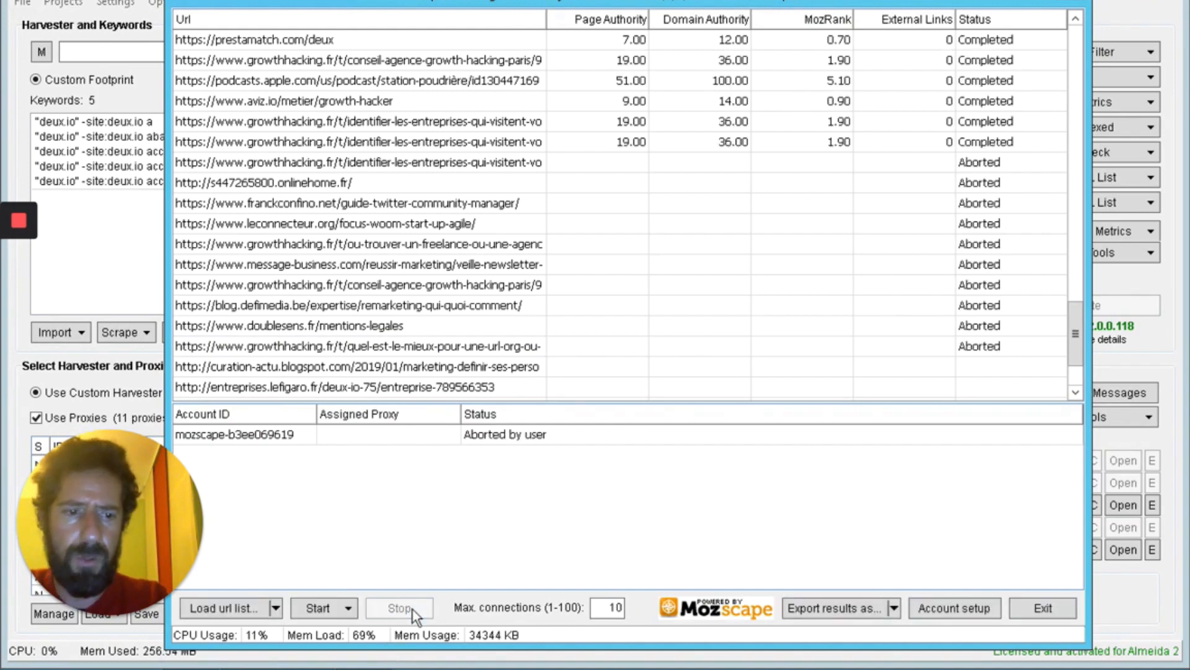
click(1043, 609)
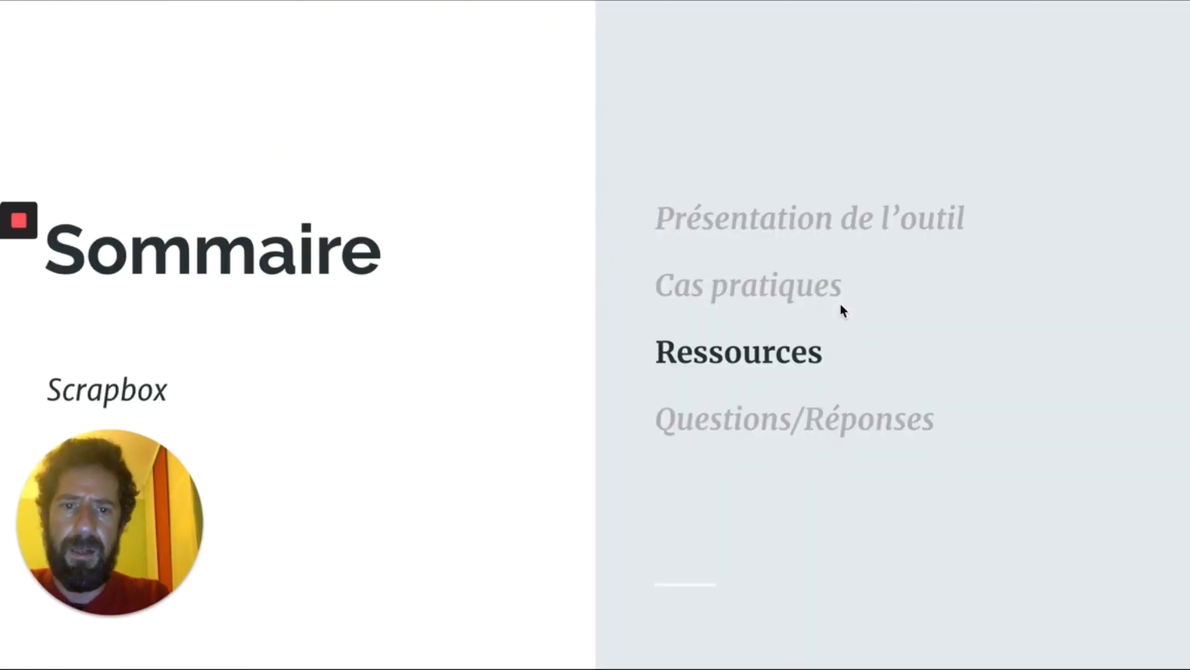
key(Right)
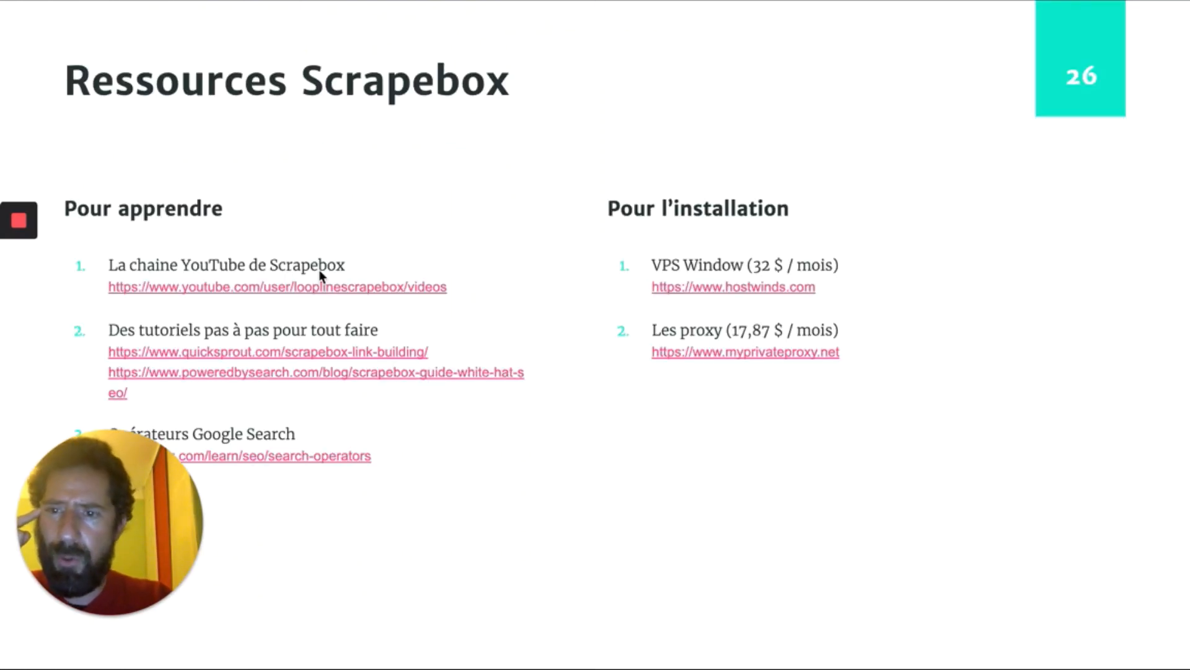